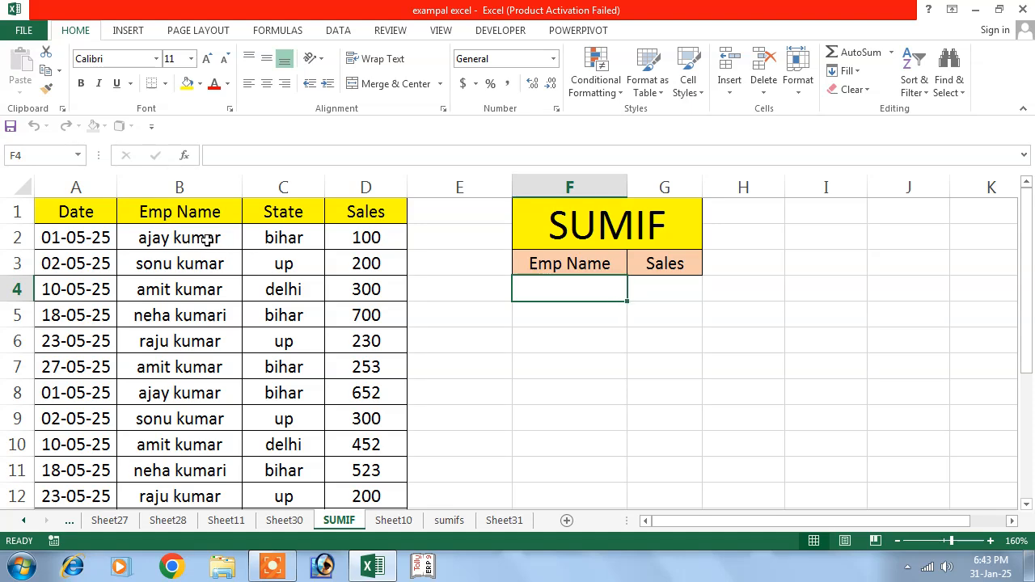
# Enter =SUMIF(B2:B12,F4,D2:D12) in G4 to total the sales for the employee named in F4
pyautogui.click(207, 238)
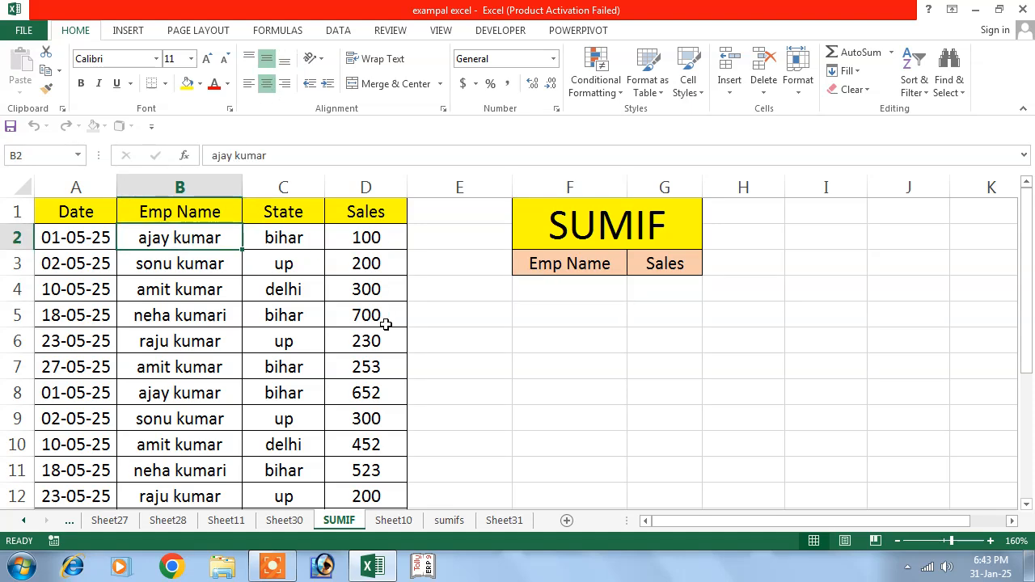
pyautogui.click(659, 293)
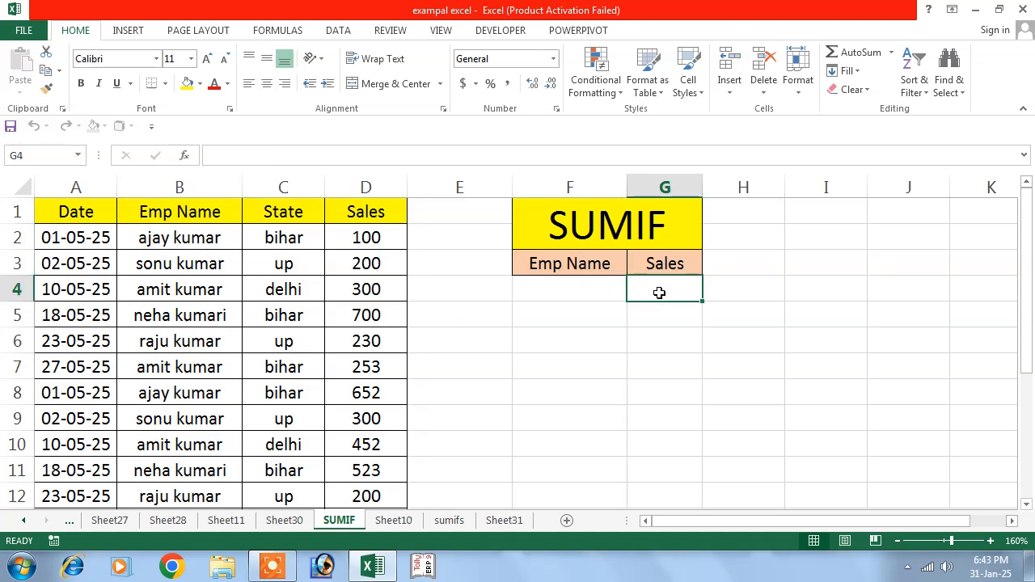
pyautogui.write('=')
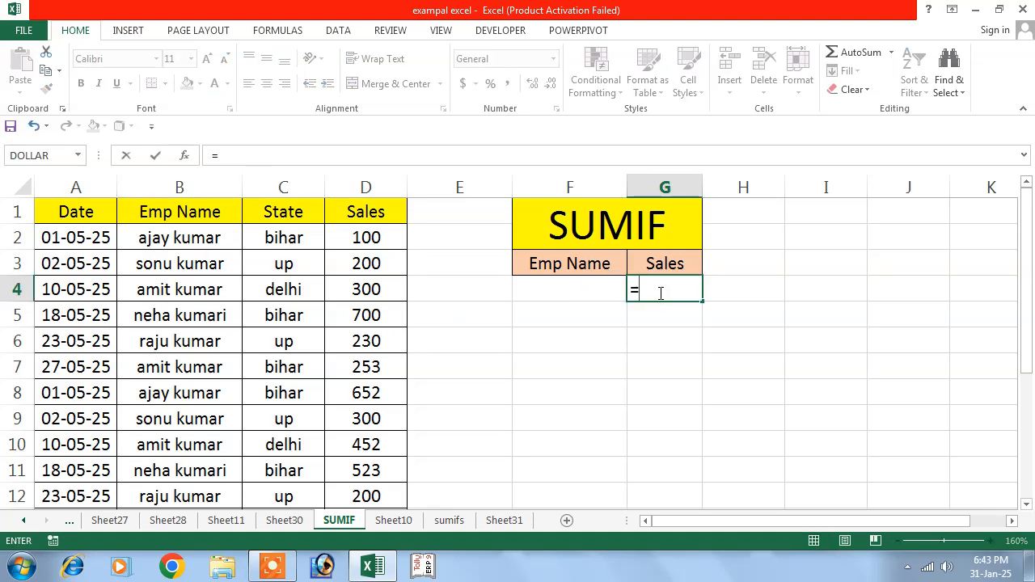
pyautogui.write('sum')
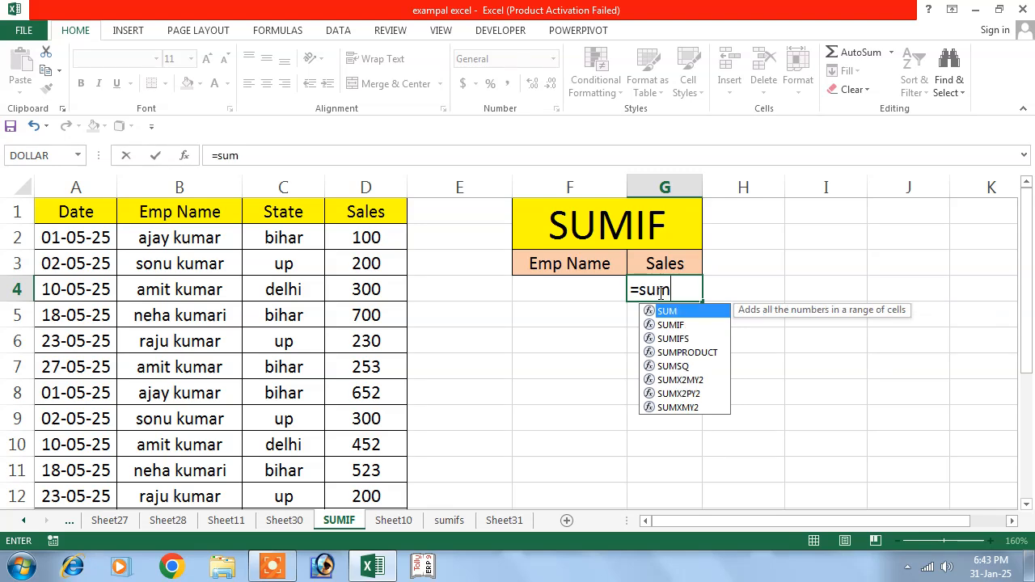
pyautogui.write('if(')
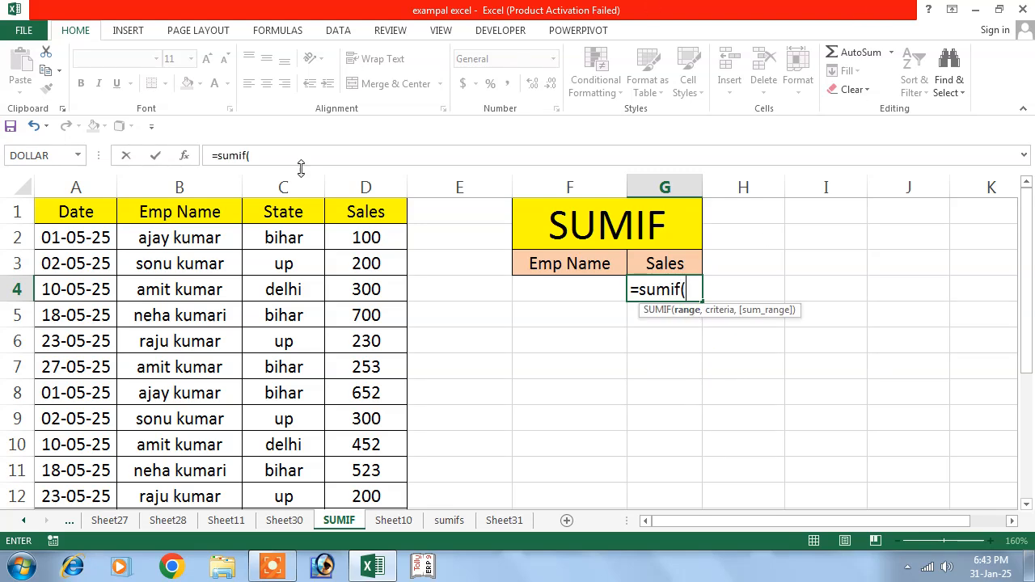
pyautogui.moveTo(181, 233); pyautogui.dragTo(185, 492)
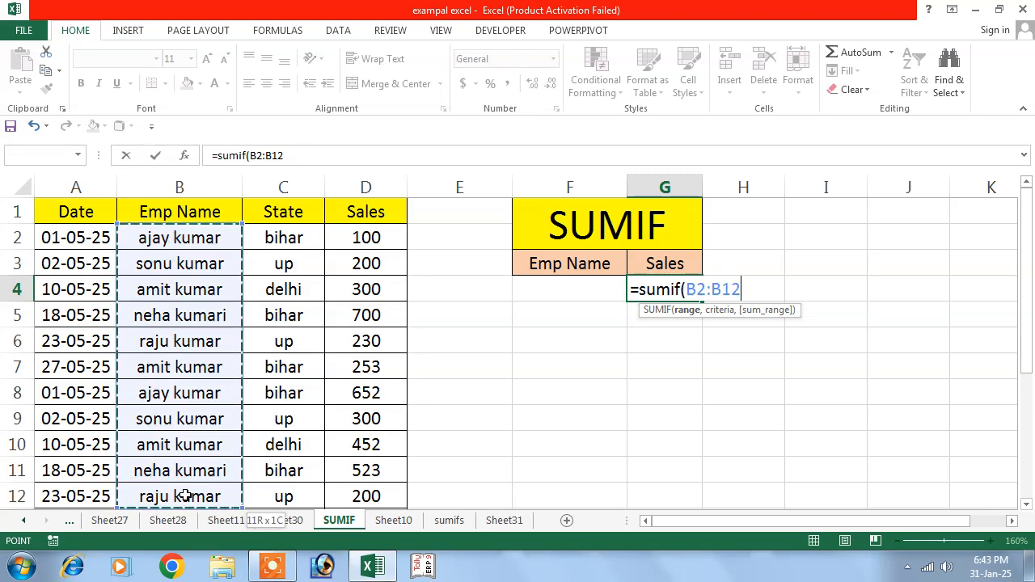
pyautogui.write(',')
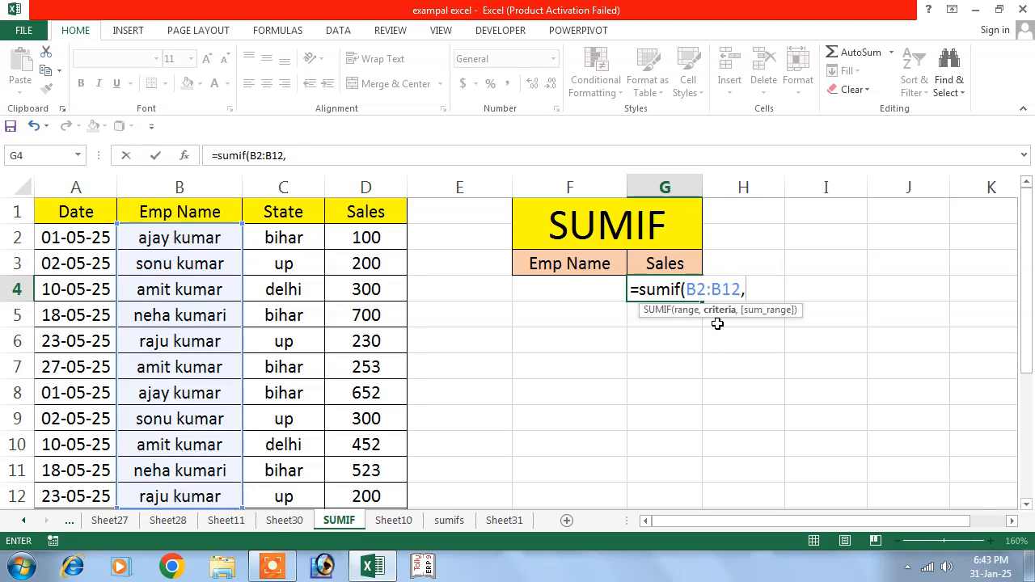
pyautogui.click(576, 290)
pyautogui.write(',')
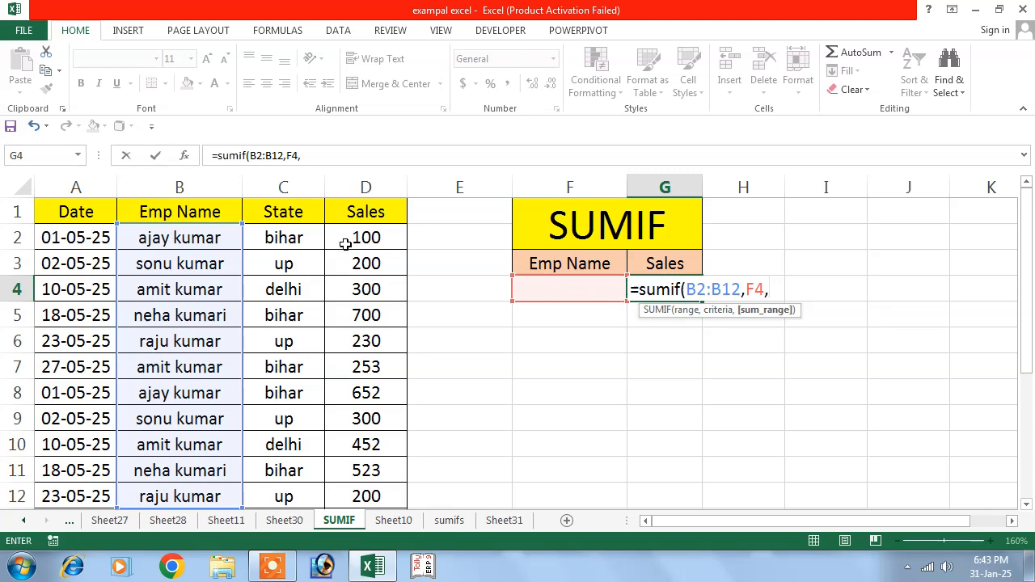
pyautogui.moveTo(346, 239); pyautogui.dragTo(346, 493)
pyautogui.write(')')
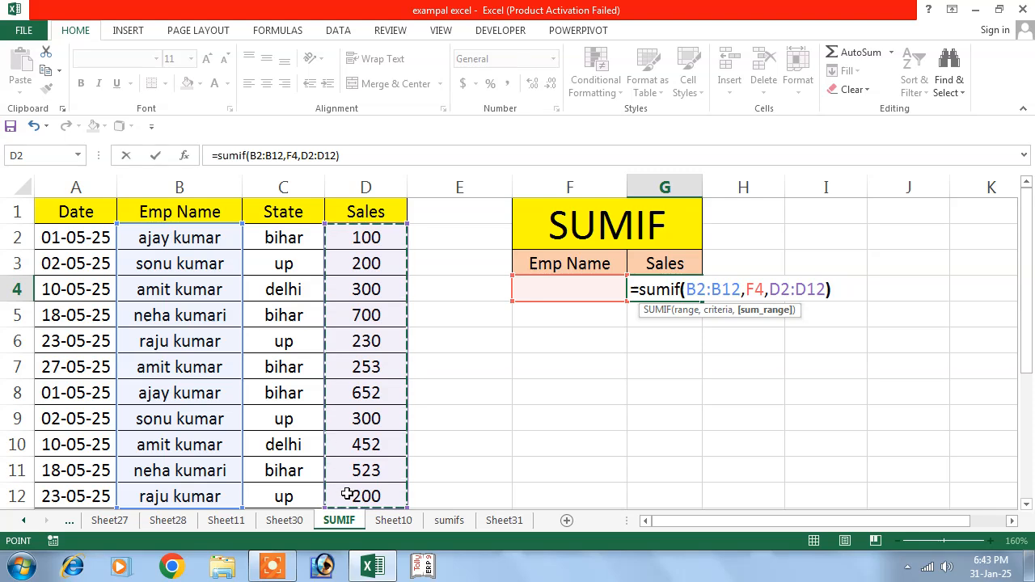
pyautogui.press('Return')
# Enter the employee name from B2 into F4 as the SUMIF criterion
pyautogui.click(579, 289)
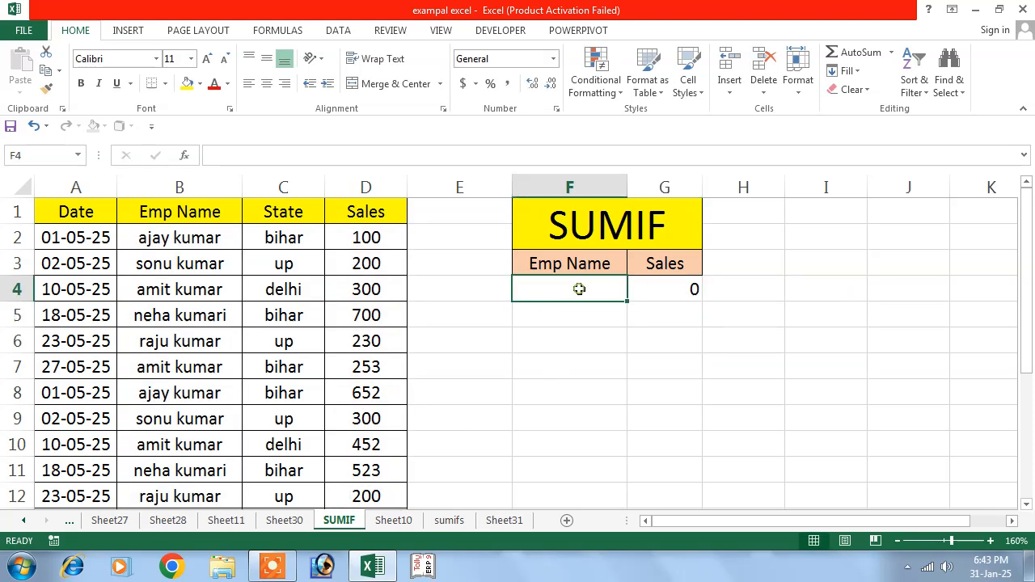
pyautogui.write('aj')
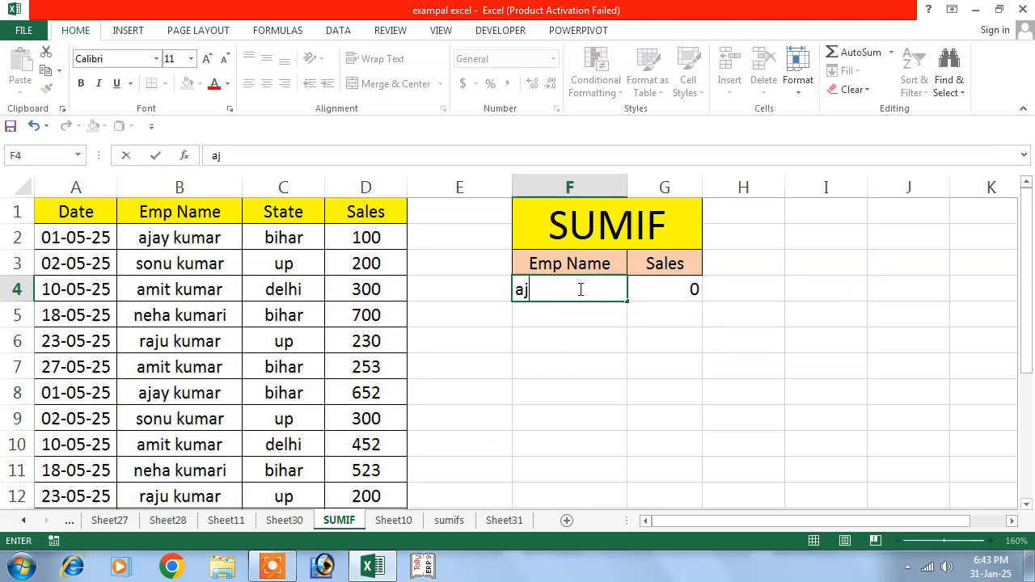
pyautogui.write('ay kumar')
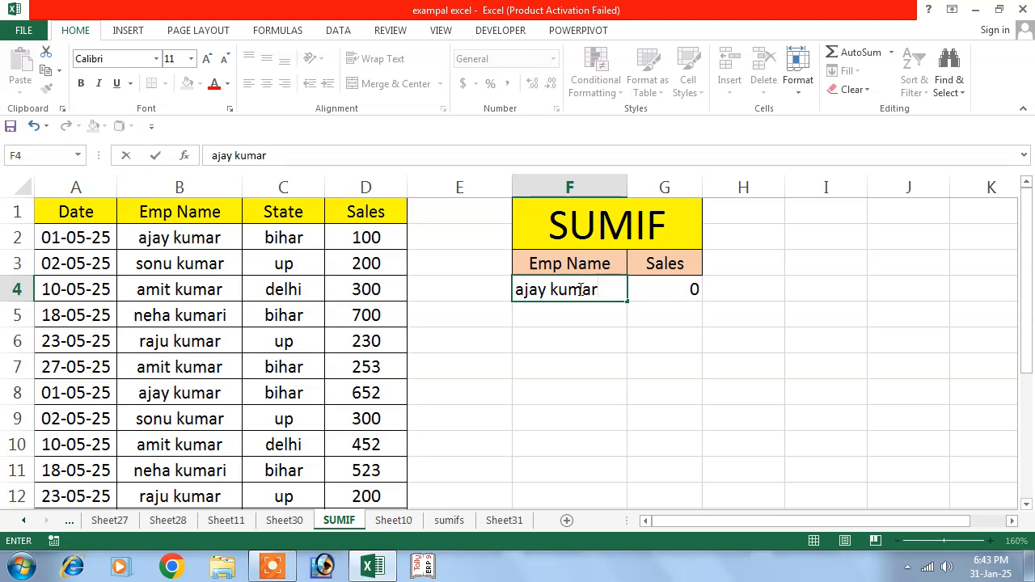
pyautogui.press('Return')
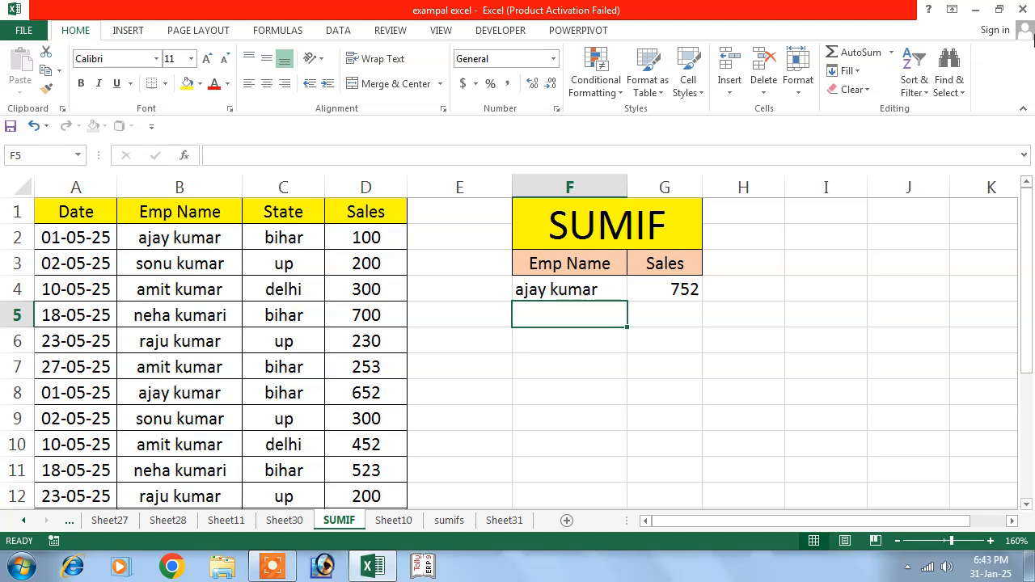
# On the sumifs sheet, start a SUMIFS formula in H4 with D2:D11 as the sum range
pyautogui.click(449, 520)
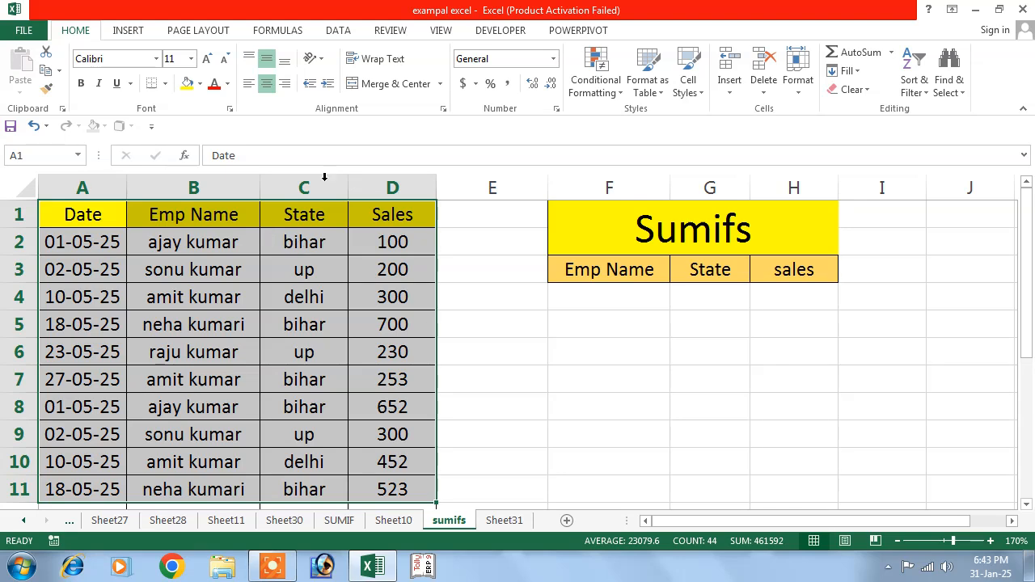
pyautogui.click(778, 295)
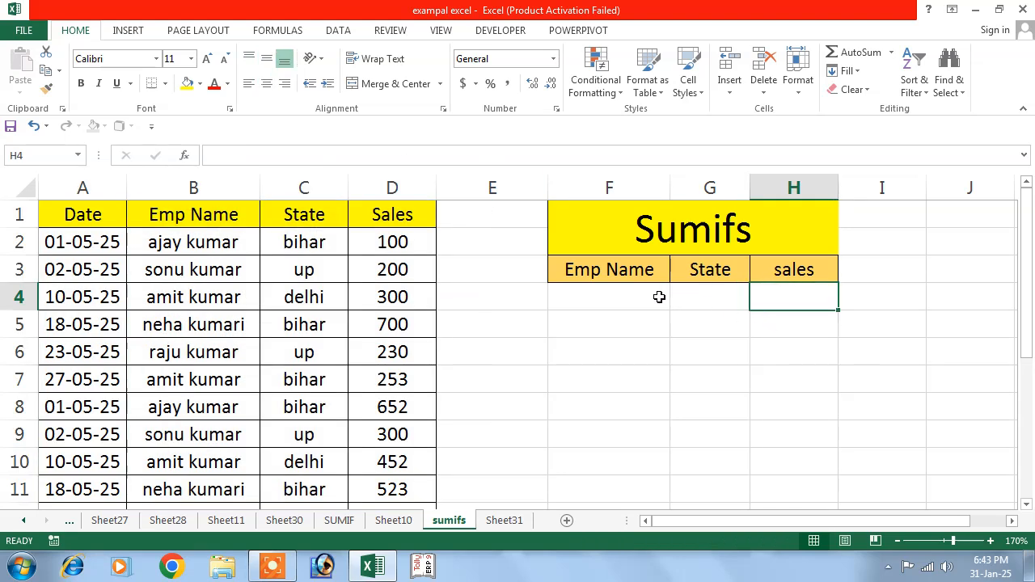
pyautogui.moveTo(194, 242); pyautogui.dragTo(153, 323)
pyautogui.moveTo(298, 239); pyautogui.dragTo(283, 353)
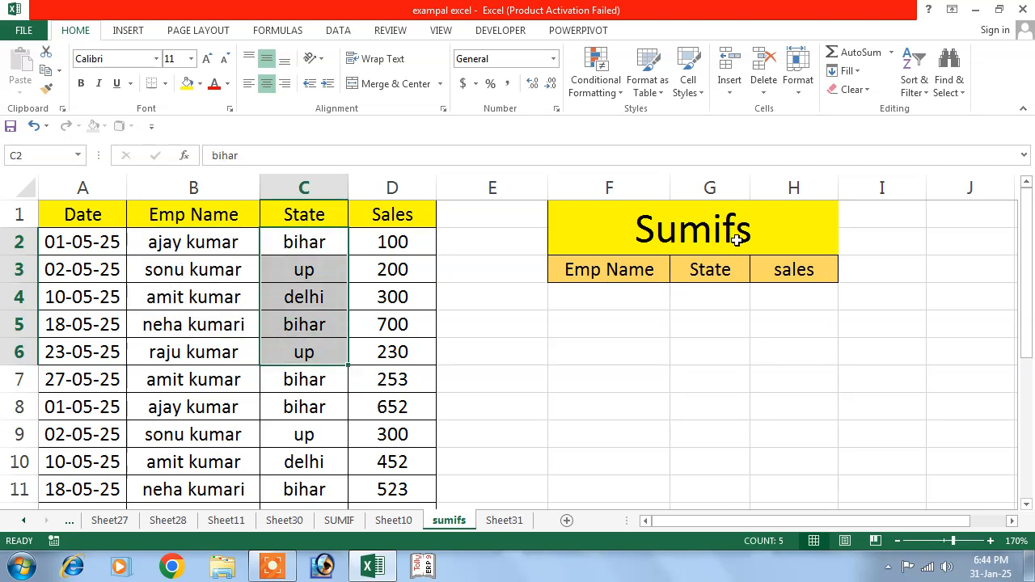
pyautogui.click(780, 299)
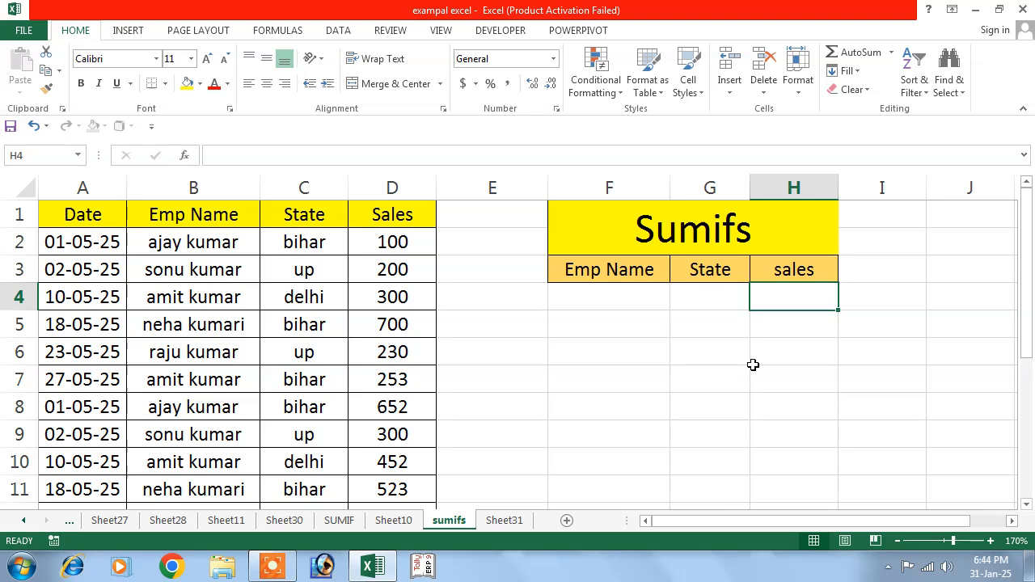
pyautogui.write('=sumi')
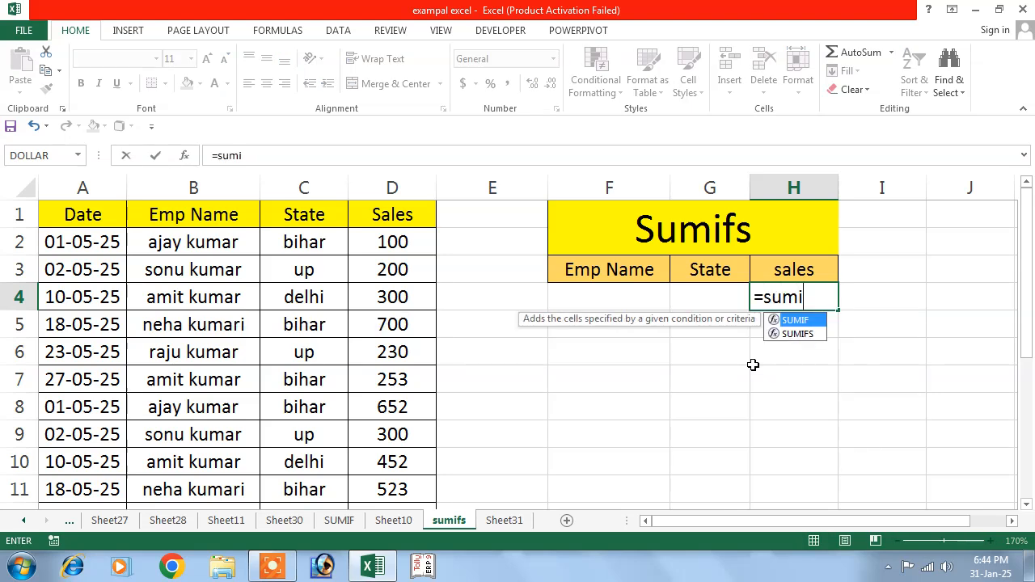
pyautogui.write('fs(')
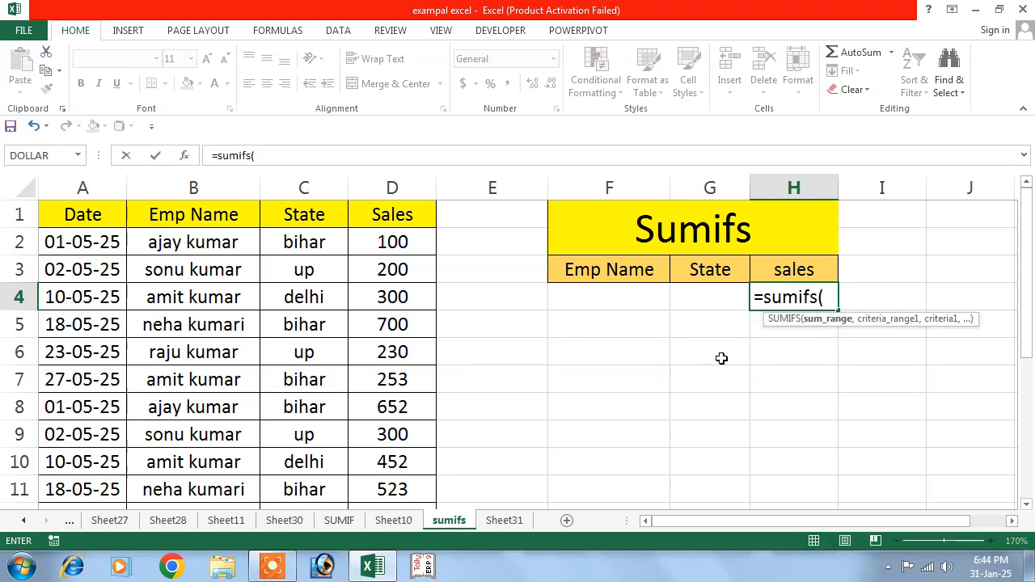
pyautogui.moveTo(385, 240); pyautogui.dragTo(405, 492)
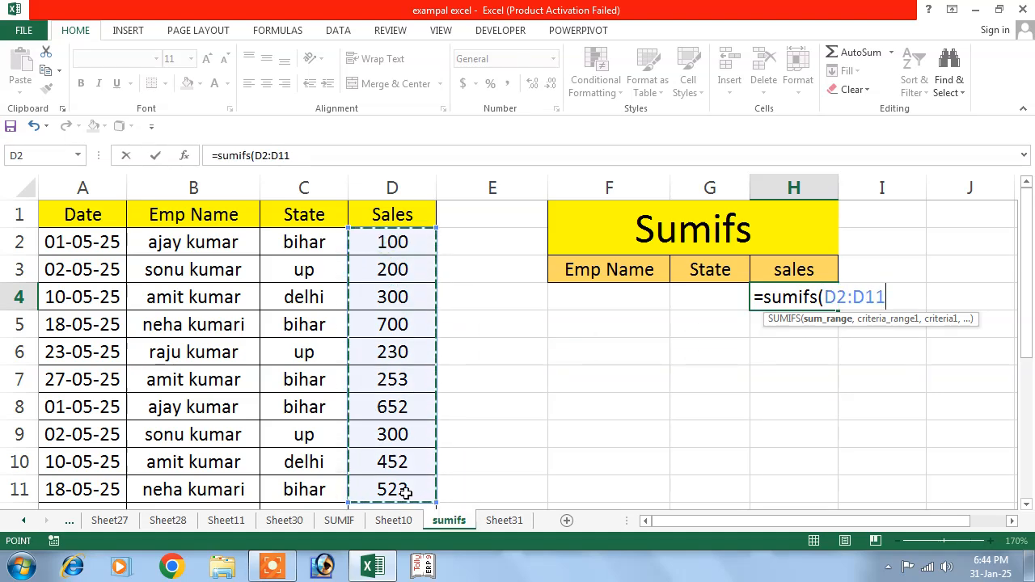
pyautogui.write(',')
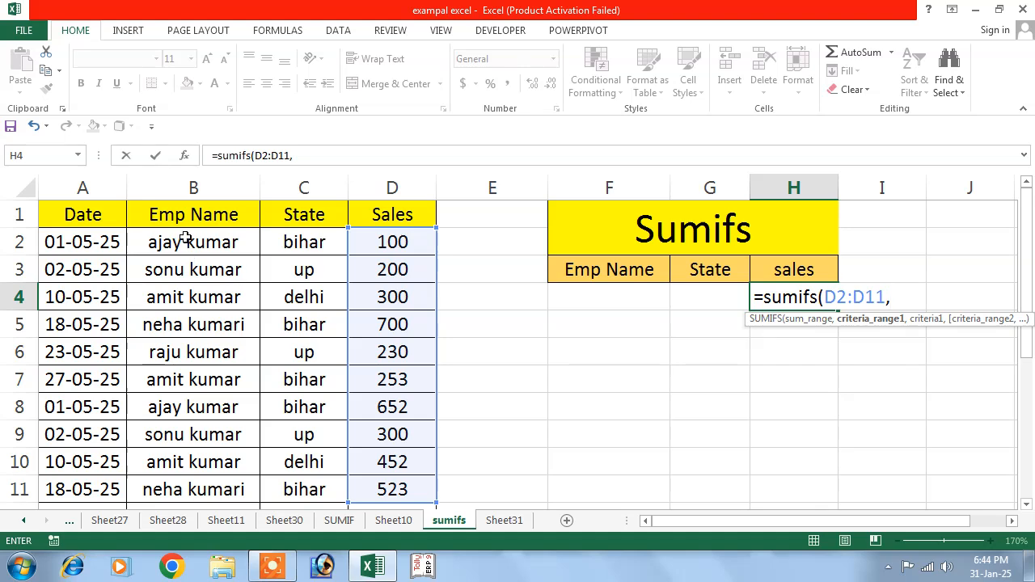
# Complete the SUMIFS formula by matching B2:B11 to F4 and C2:C11 to G4
pyautogui.moveTo(182, 233); pyautogui.dragTo(184, 489)
pyautogui.write(',')
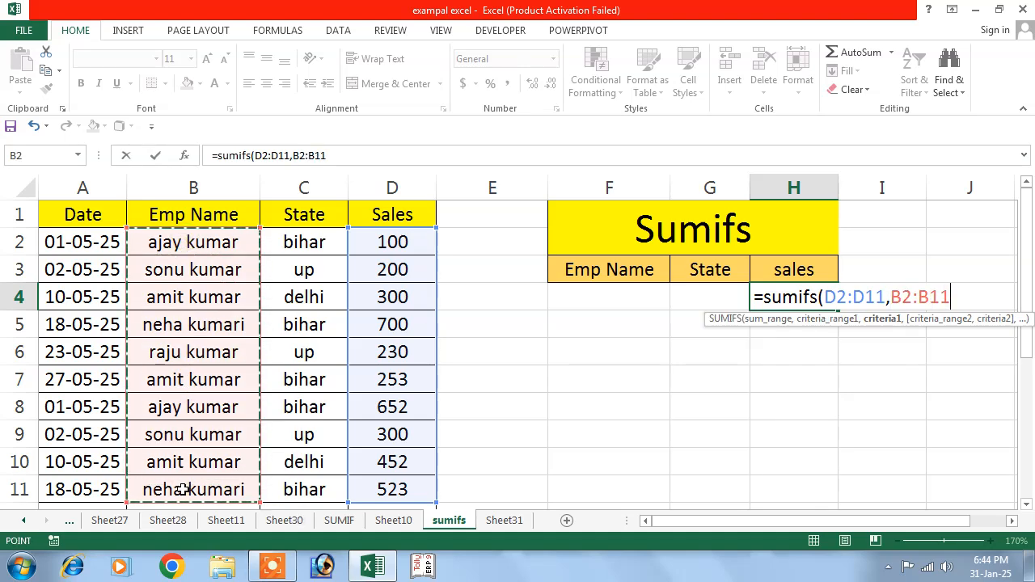
pyautogui.click(614, 298)
pyautogui.write(',')
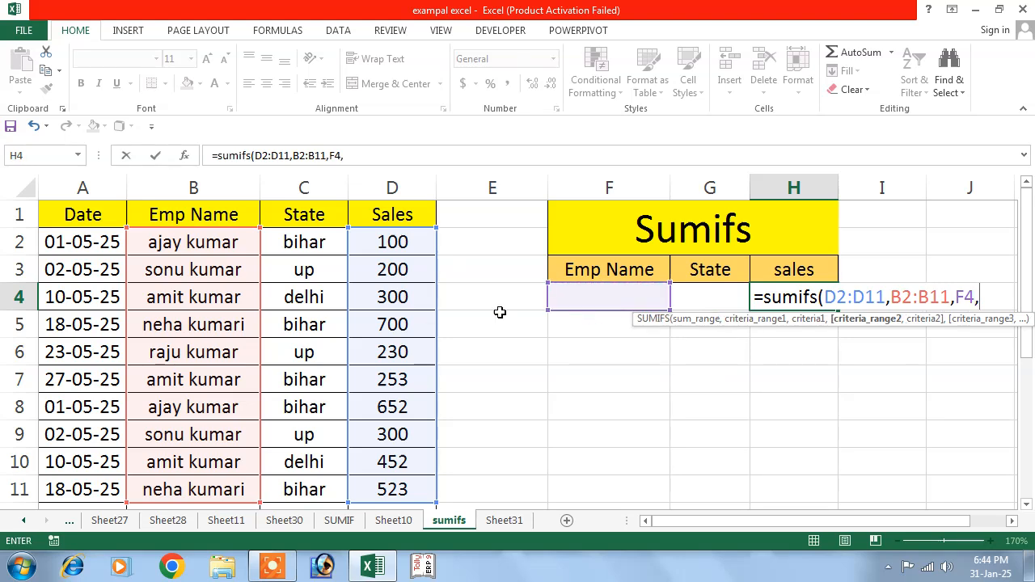
pyautogui.moveTo(310, 246); pyautogui.dragTo(297, 489)
pyautogui.write(',')
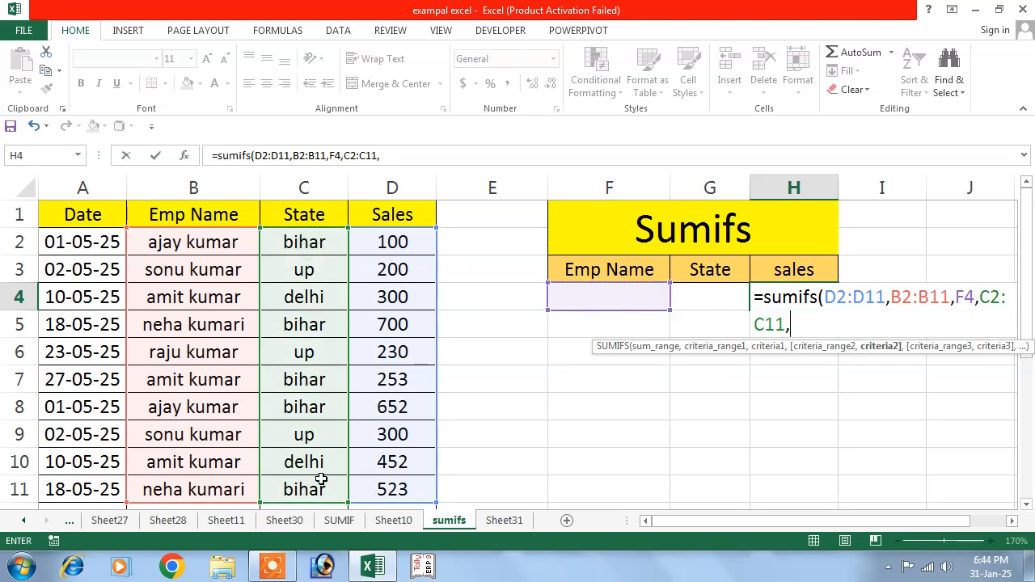
pyautogui.click(703, 298)
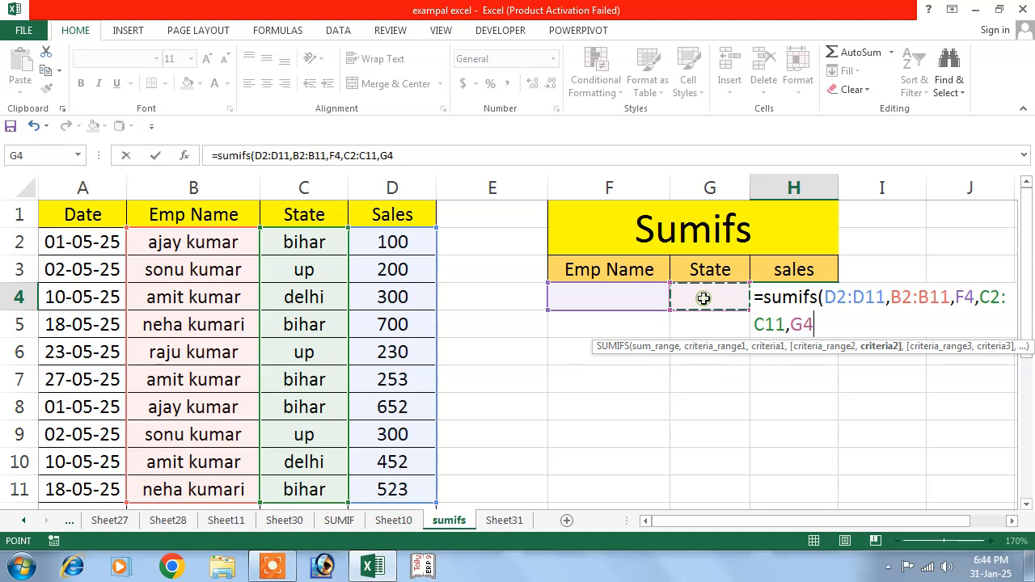
pyautogui.press('Return')
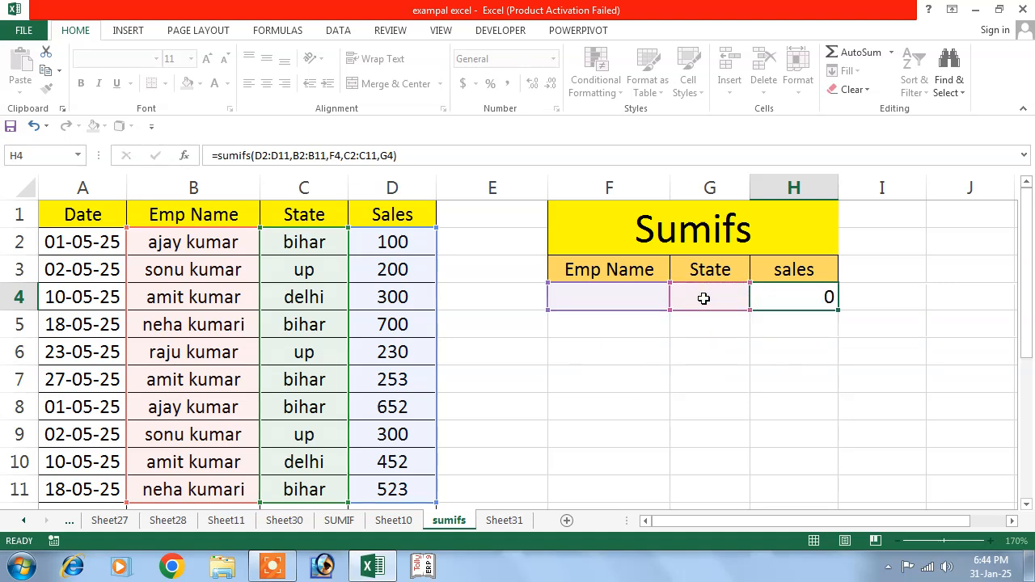
# Fill in the SUMIFS criteria with the employee name from B2 in F4 and the state bihar in G4
pyautogui.click(616, 301)
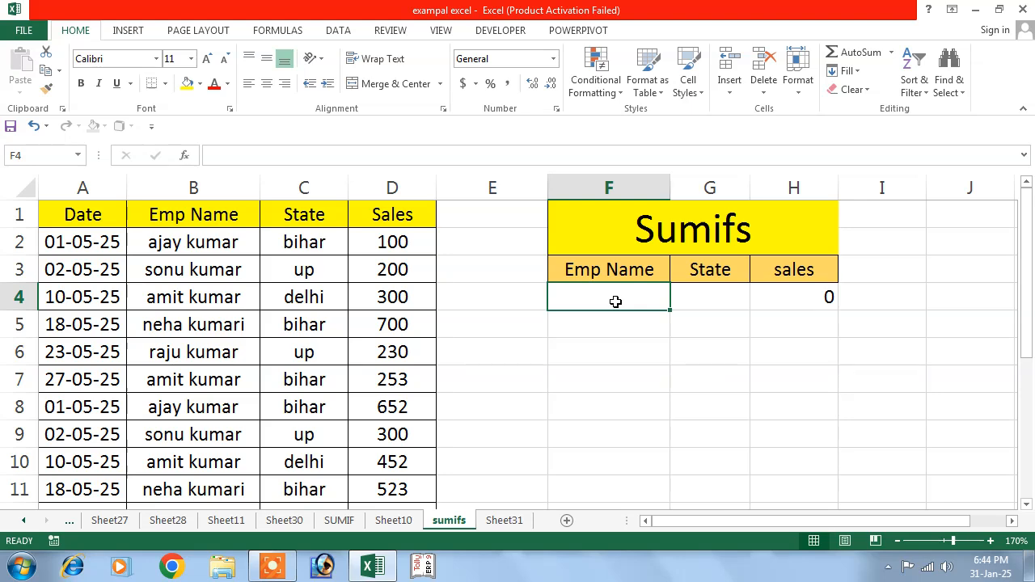
pyautogui.write('aja')
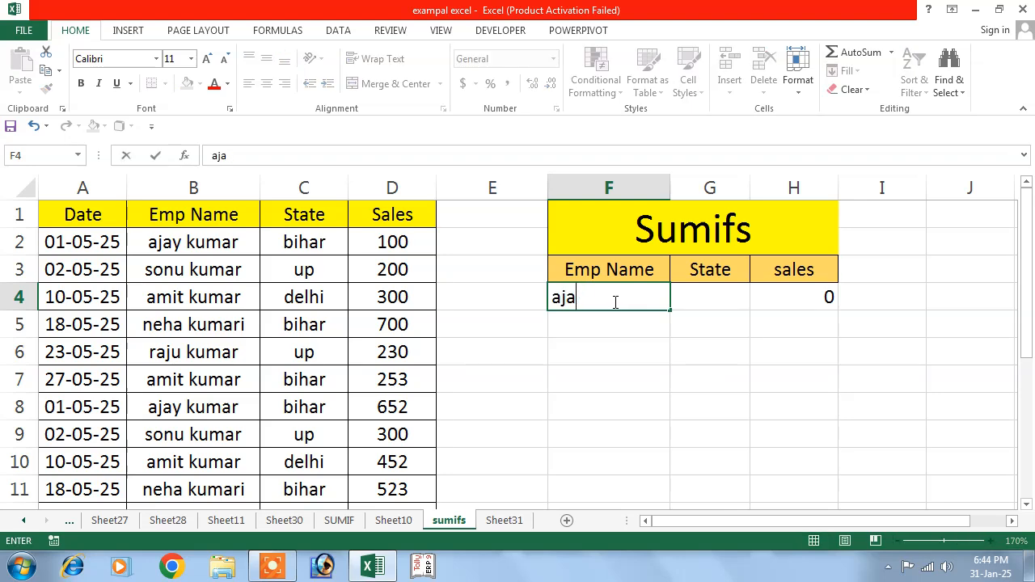
pyautogui.write('y kumar')
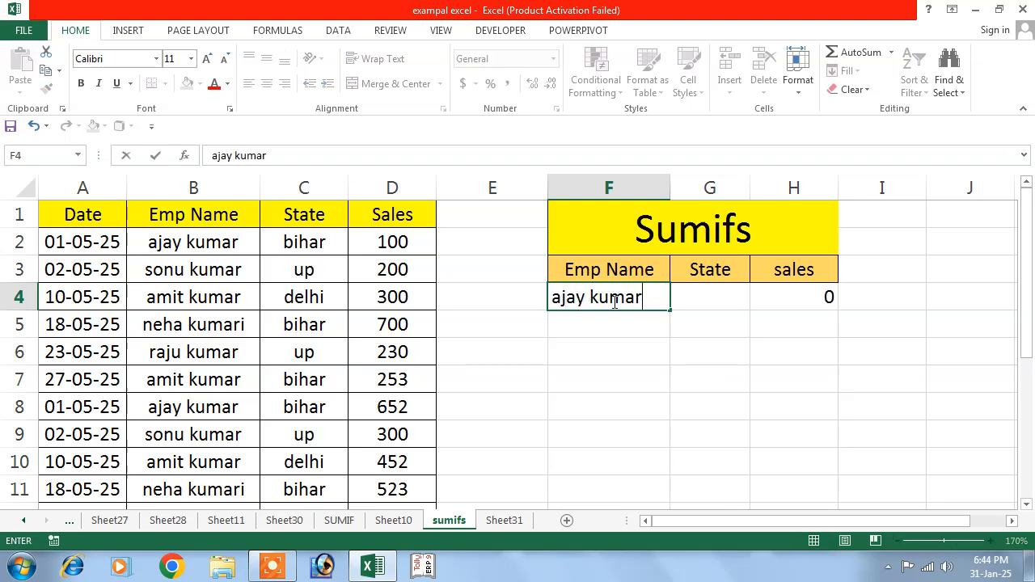
pyautogui.click(707, 295)
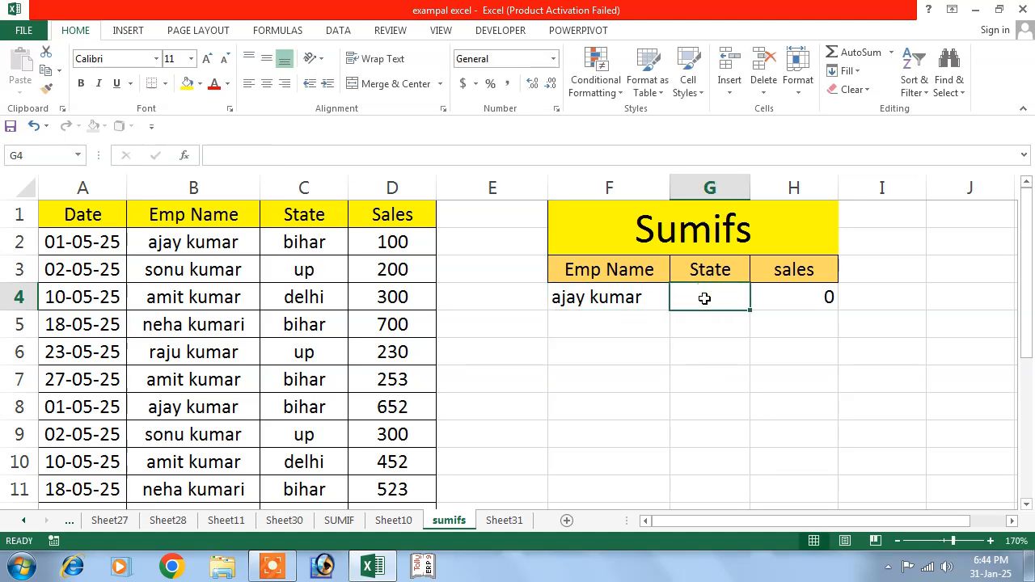
pyautogui.write('bihar')
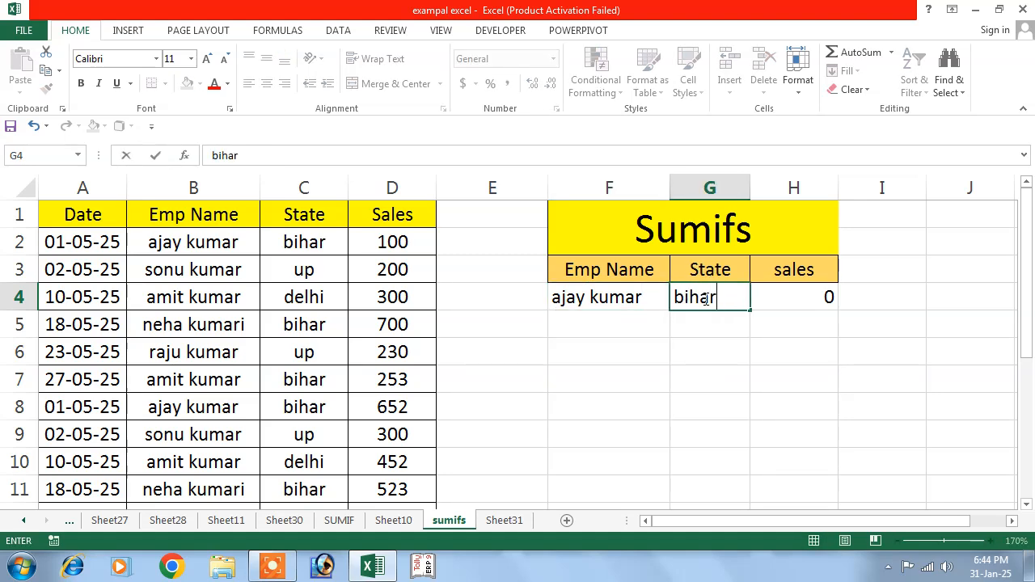
pyautogui.press('Return')
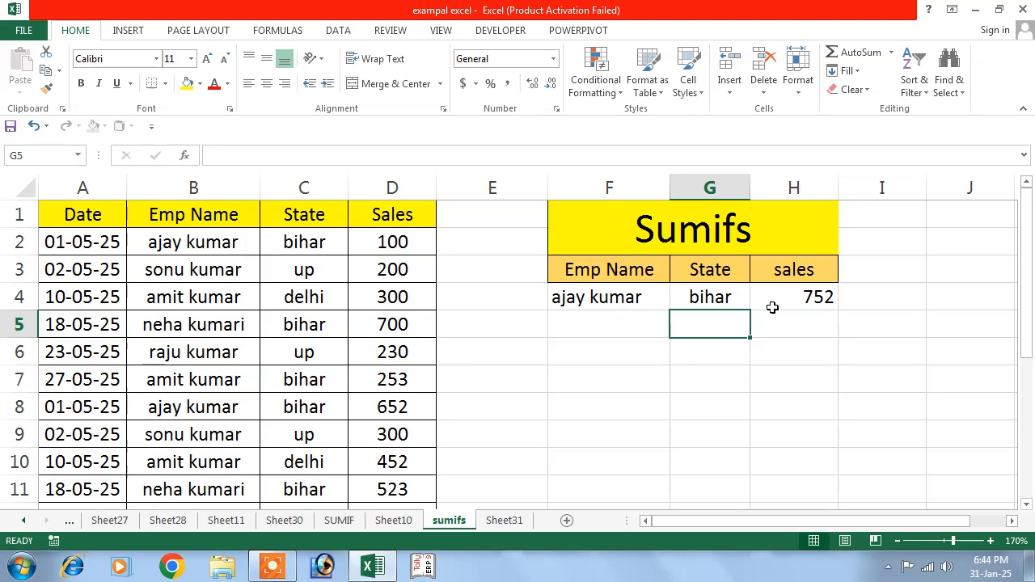
# On Sheet10, clear the existing LCM, HCF and Roman numeral results from G13, J13 and N7:N16
pyautogui.click(394, 520)
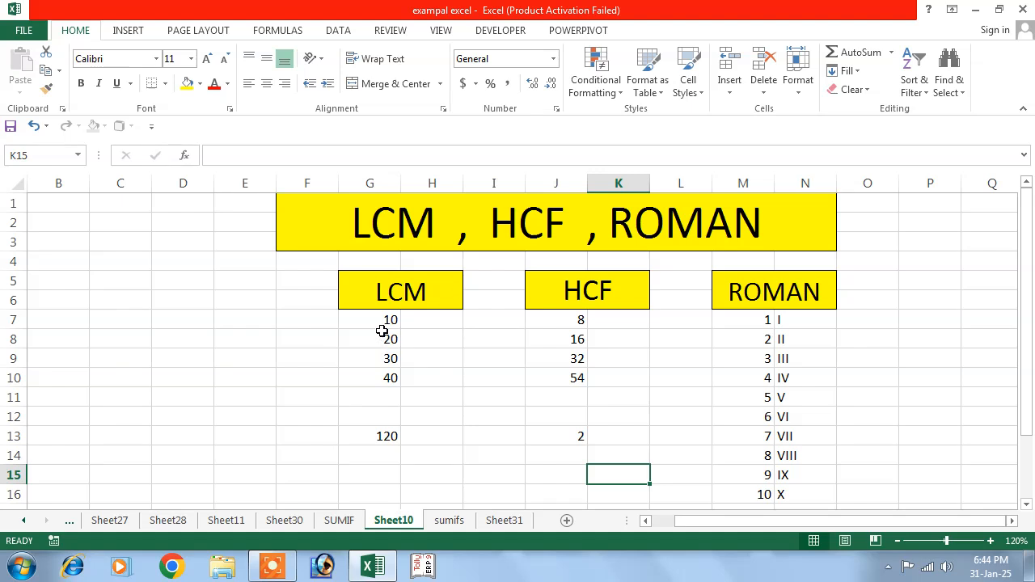
pyautogui.click(376, 439)
pyautogui.press('Delete')
pyautogui.click(558, 435)
pyautogui.press('Delete')
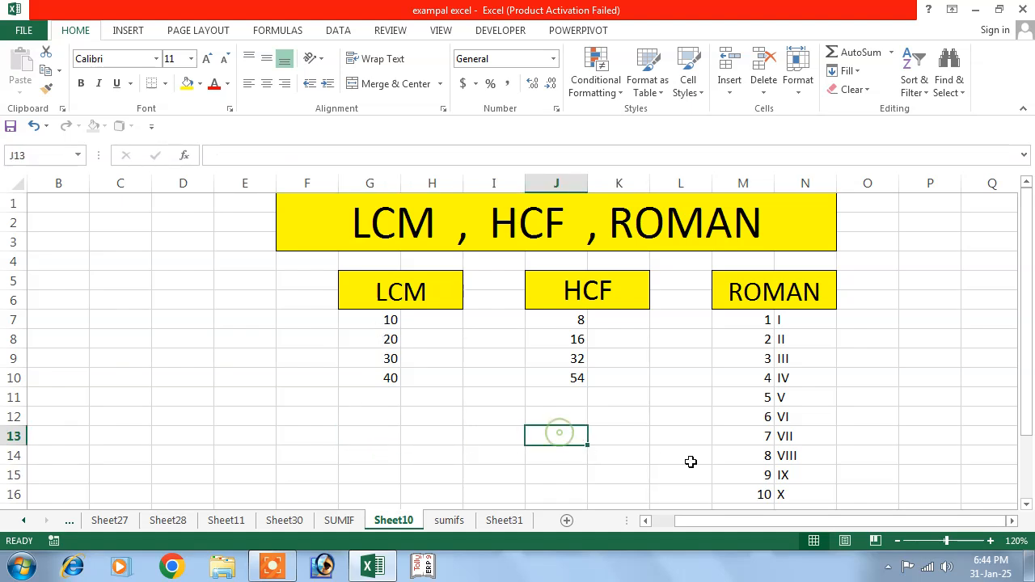
pyautogui.moveTo(778, 320); pyautogui.dragTo(774, 493)
pyautogui.press('Delete')
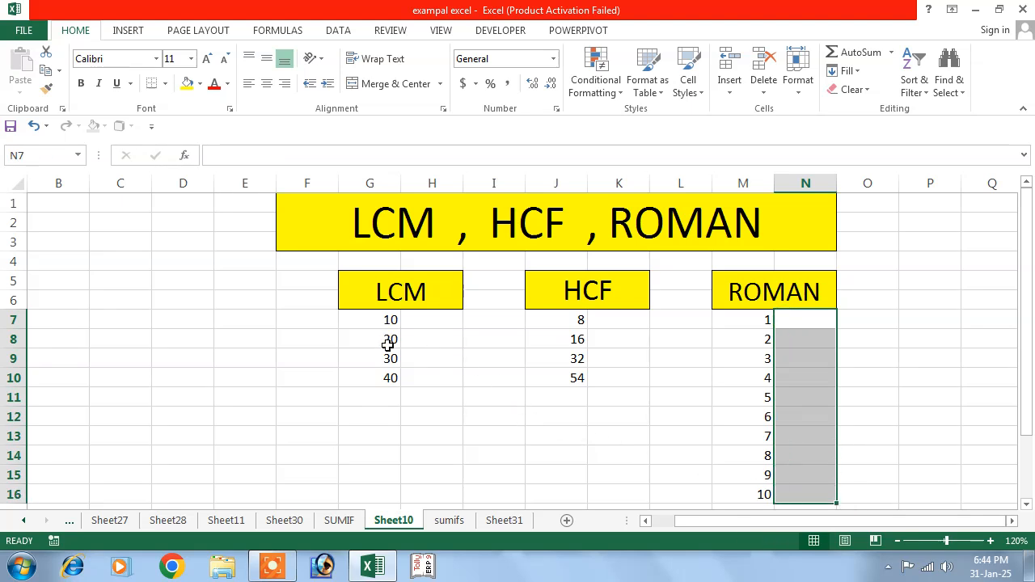
# Calculate the LCM of G7:G10 in cell G13 with the LCM function
pyautogui.click(385, 396)
pyautogui.click(380, 429)
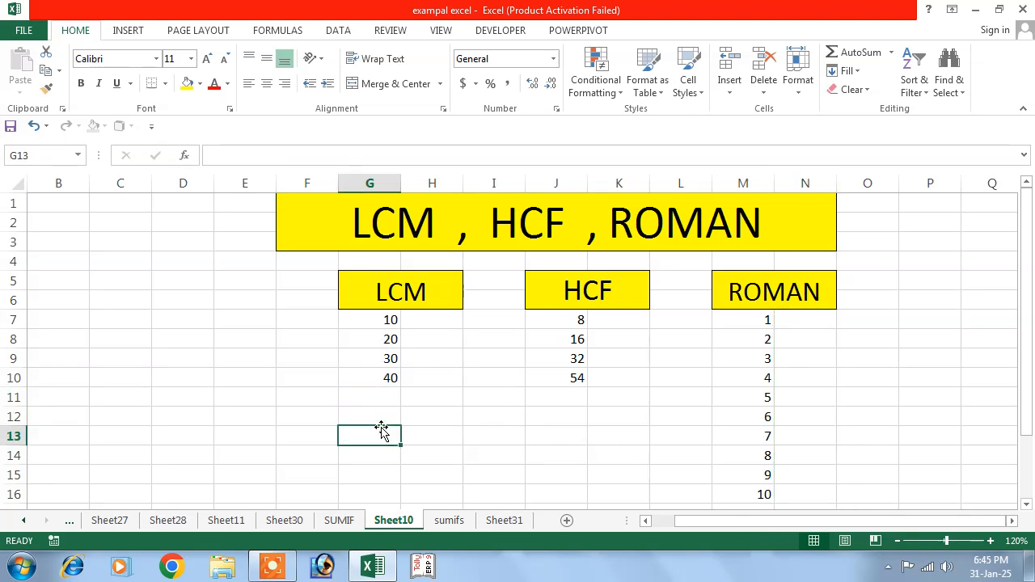
pyautogui.write('=')
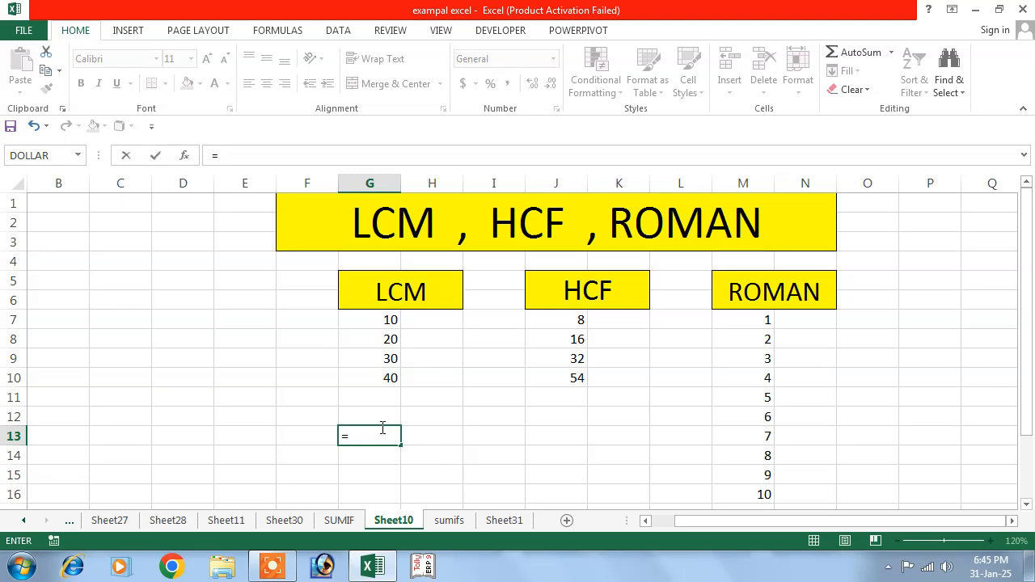
pyautogui.write('lcm')
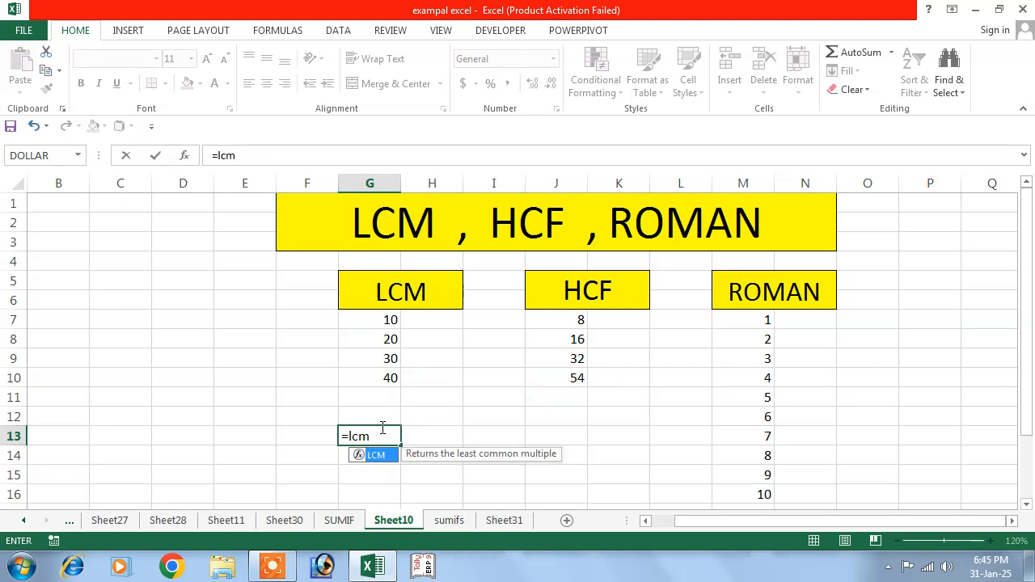
pyautogui.write('(')
pyautogui.moveTo(376, 326); pyautogui.dragTo(377, 376)
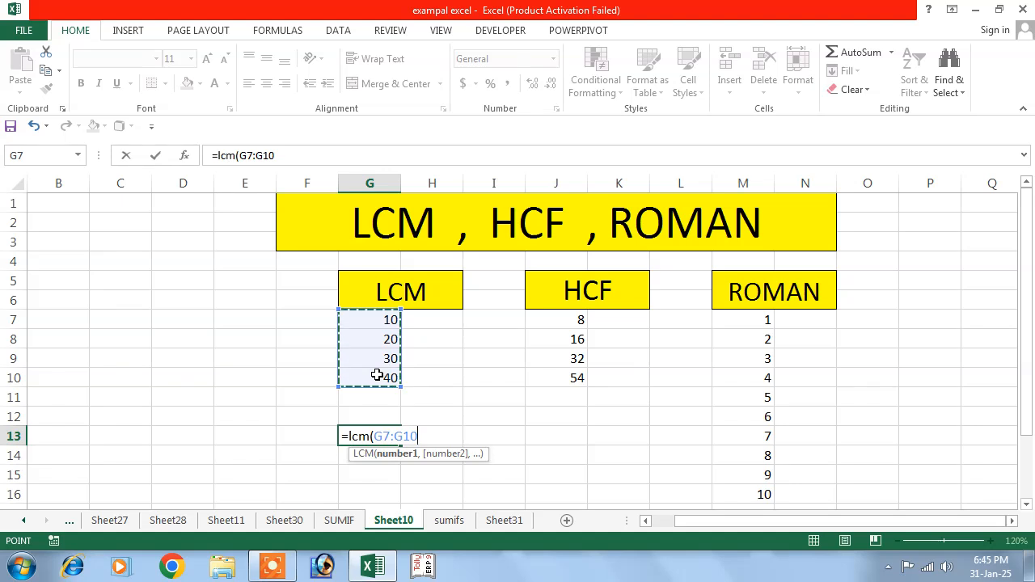
pyautogui.write(')')
pyautogui.press('Return')
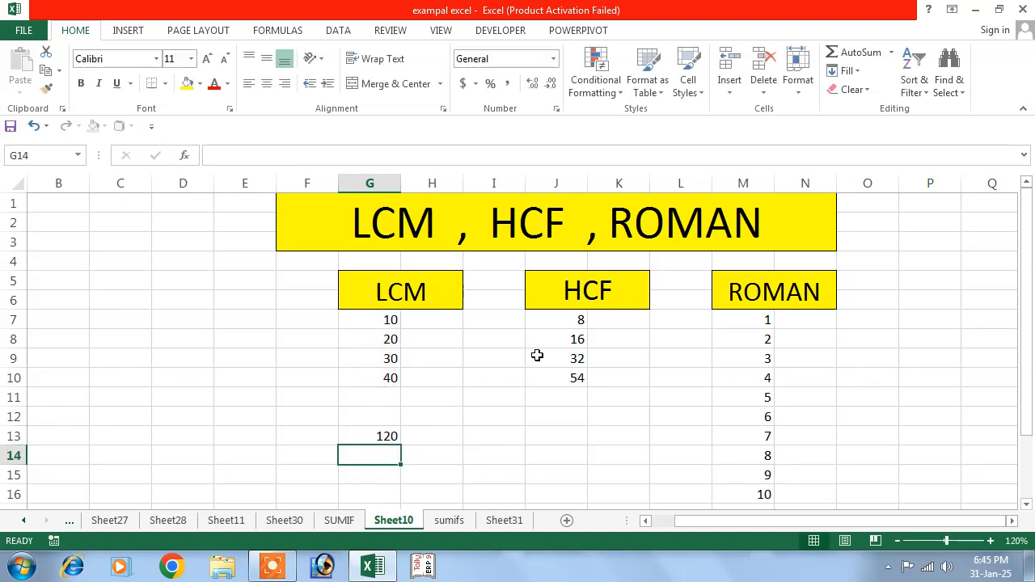
# Calculate the HCF of J7:J10 in cell J13 with the GCD function
pyautogui.click(570, 417)
pyautogui.click(570, 435)
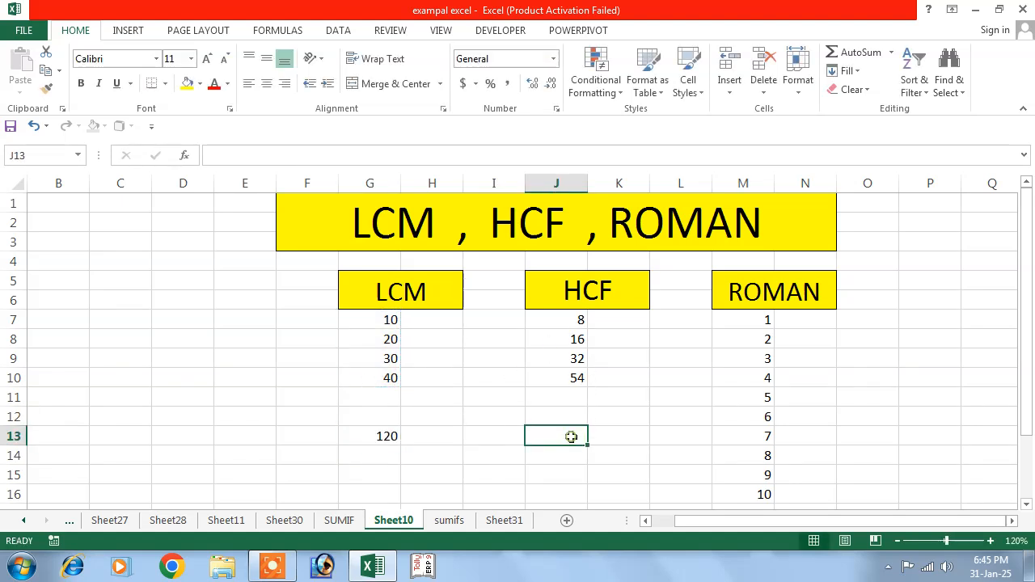
pyautogui.write('=')
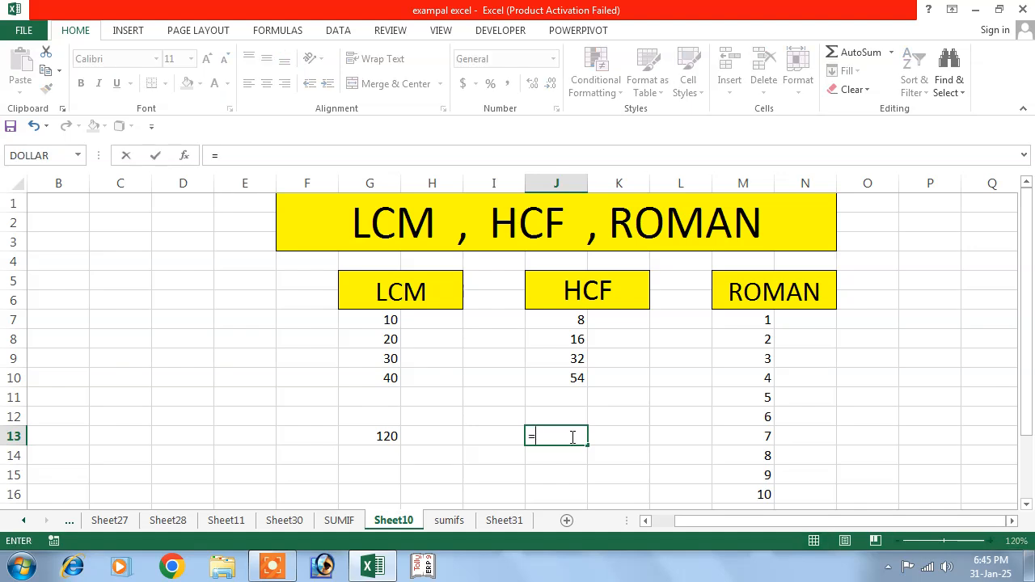
pyautogui.write('gcd')
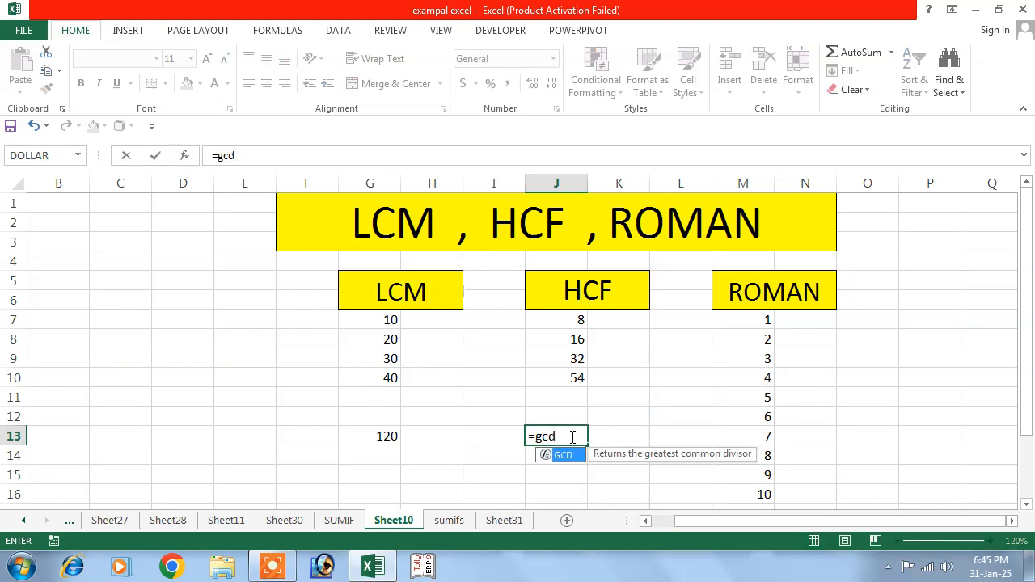
pyautogui.write('(')
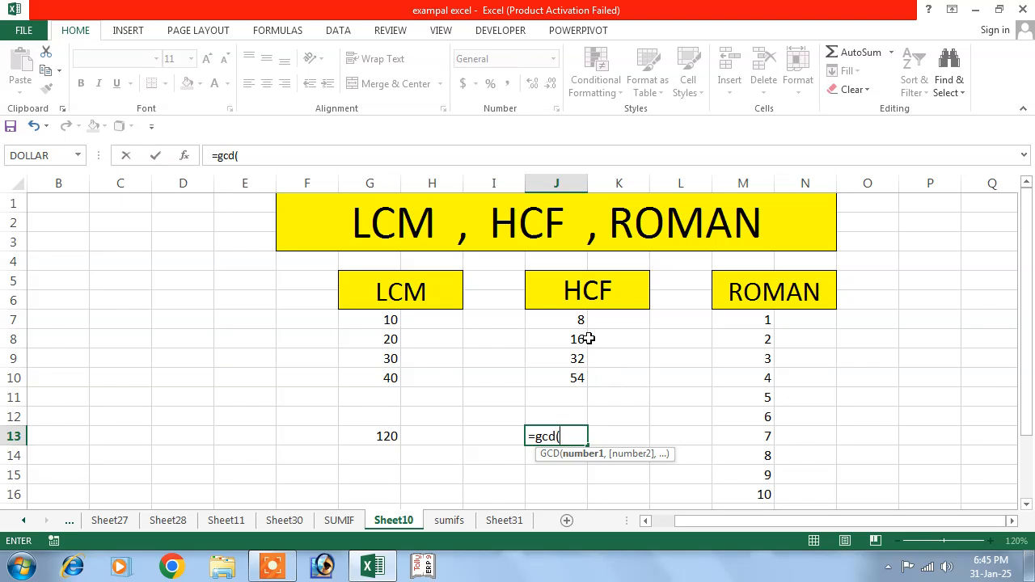
pyautogui.moveTo(566, 321); pyautogui.dragTo(569, 375)
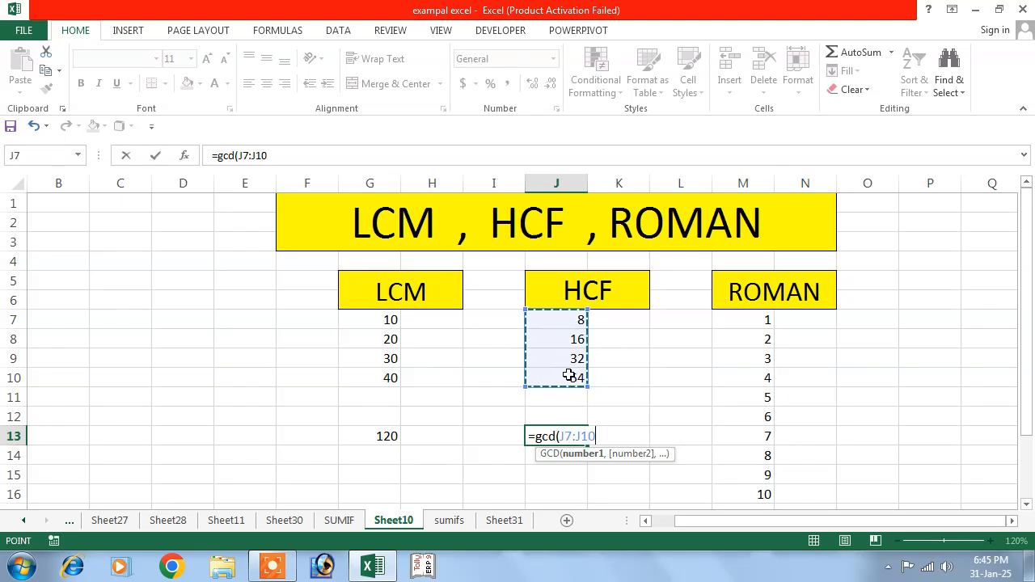
pyautogui.write(')')
pyautogui.press('Return')
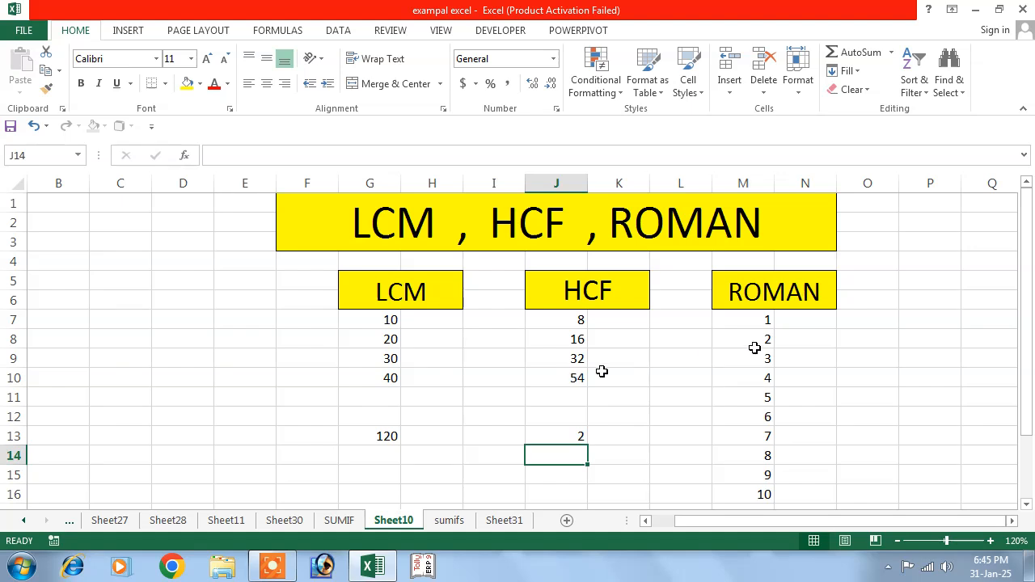
# Convert M7 to a Roman numeral in N7 with the ROMAN function and fill the formula down to N16
pyautogui.click(806, 322)
pyautogui.write('=')
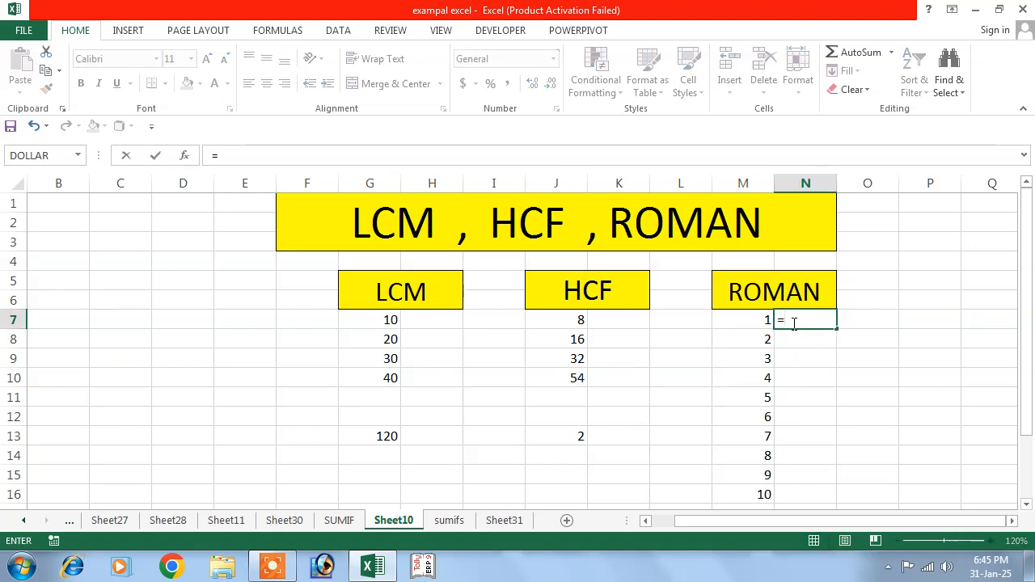
pyautogui.write('roma')
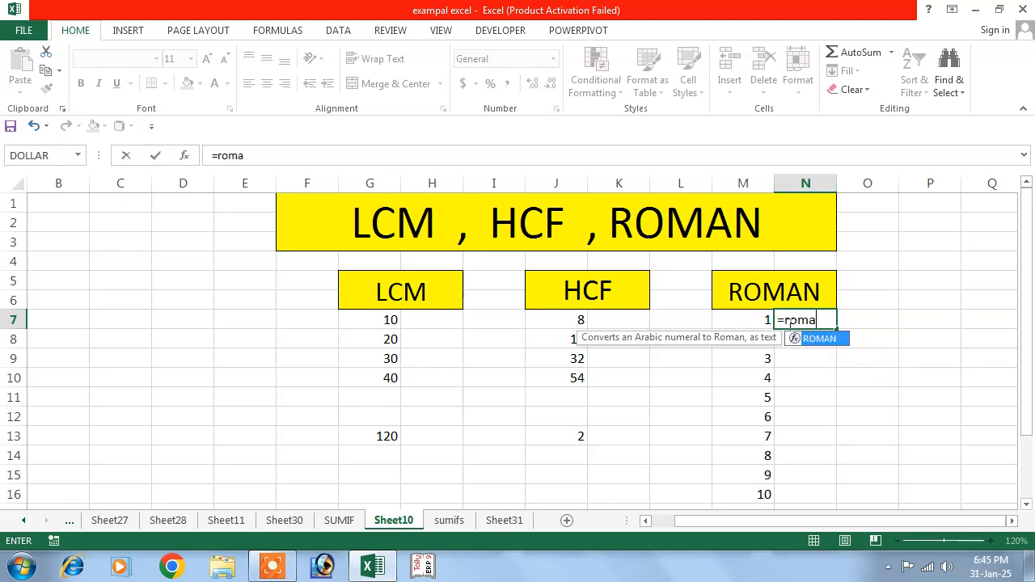
pyautogui.write('n(')
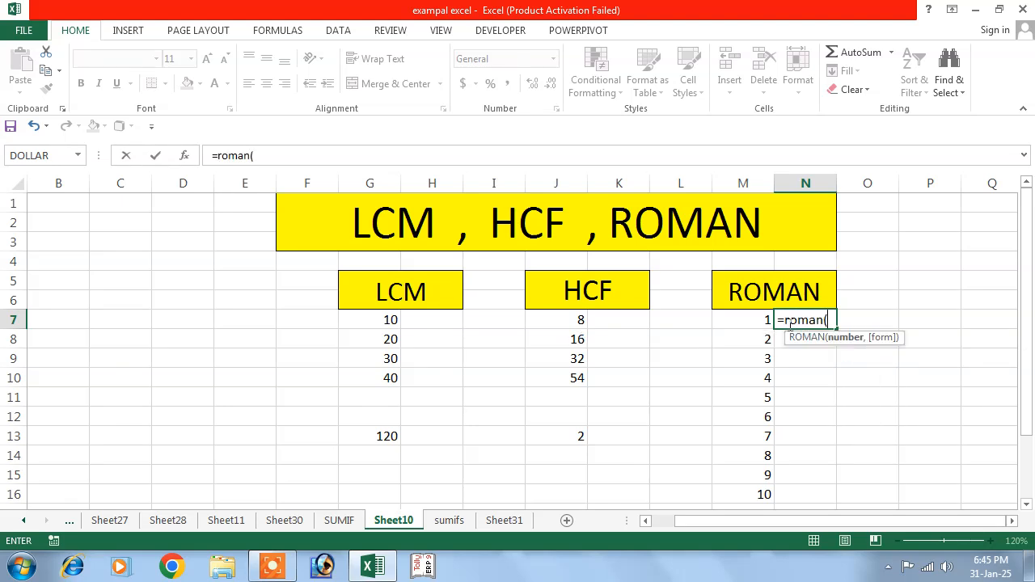
pyautogui.click(751, 320)
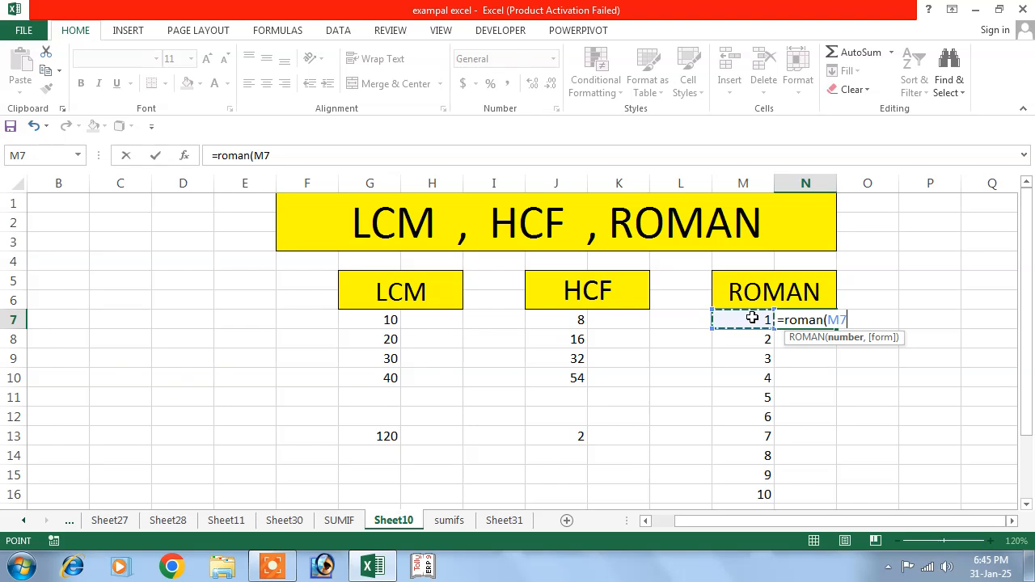
pyautogui.press('Return')
pyautogui.click(783, 324)
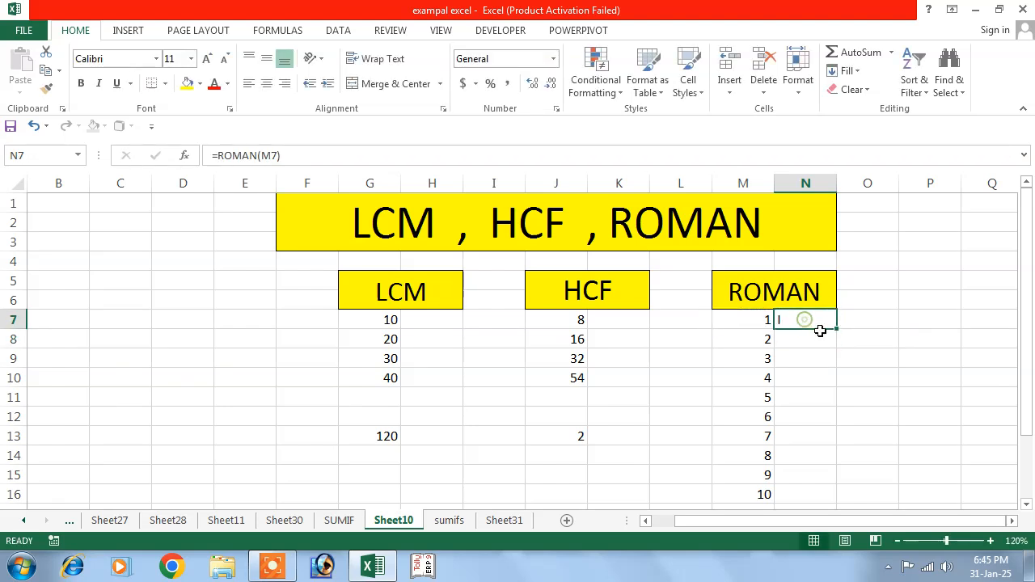
pyautogui.moveTo(836, 329); pyautogui.dragTo(826, 503)
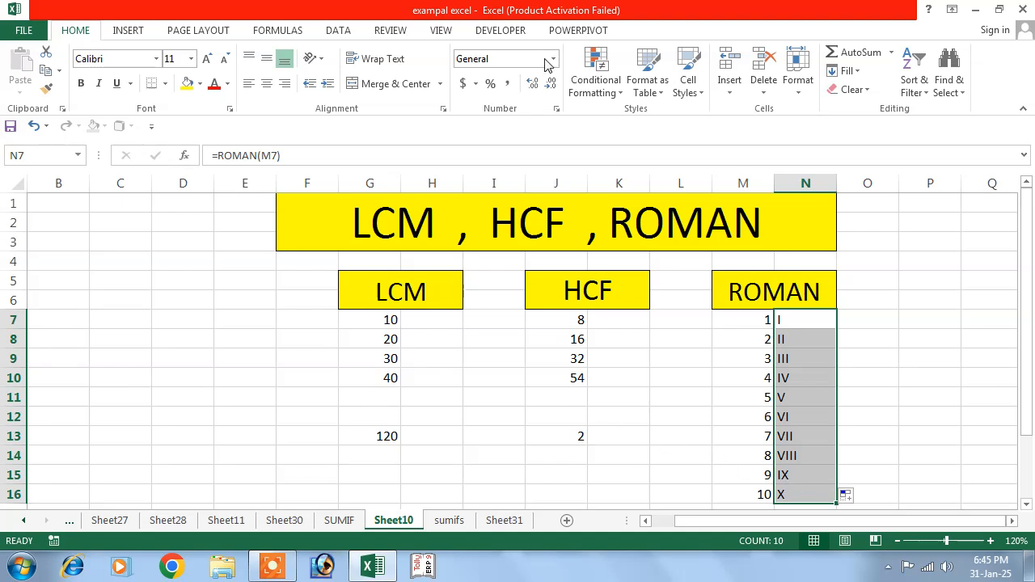
# Add a new blank worksheet after Sheet31
pyautogui.click(287, 30)
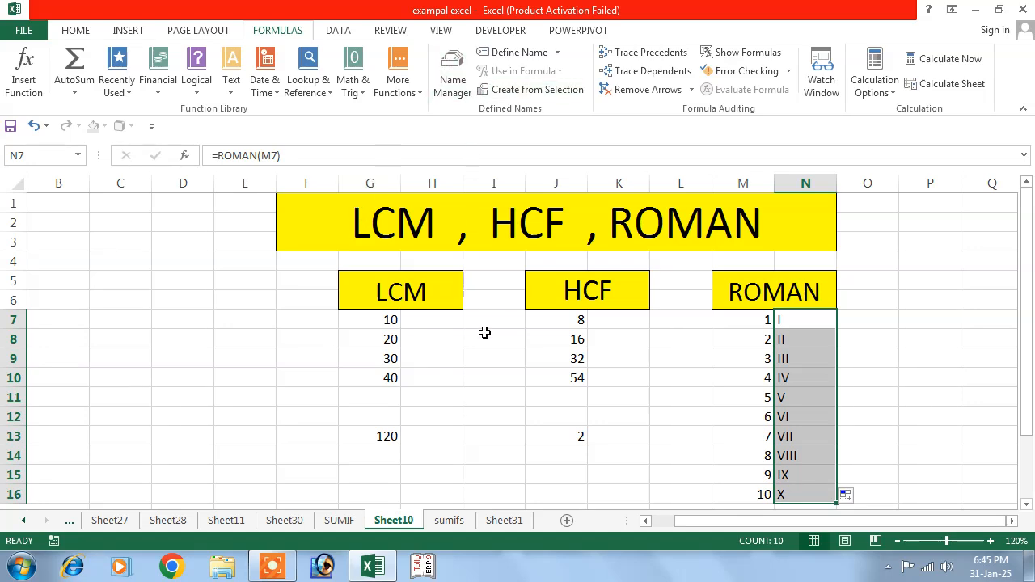
pyautogui.click(525, 520)
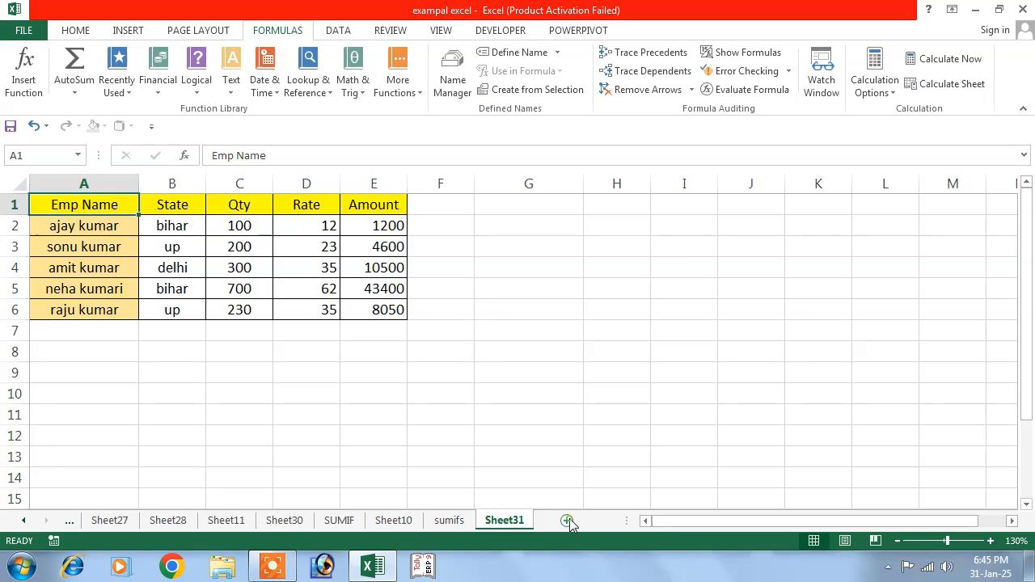
pyautogui.click(566, 520)
pyautogui.click(393, 234)
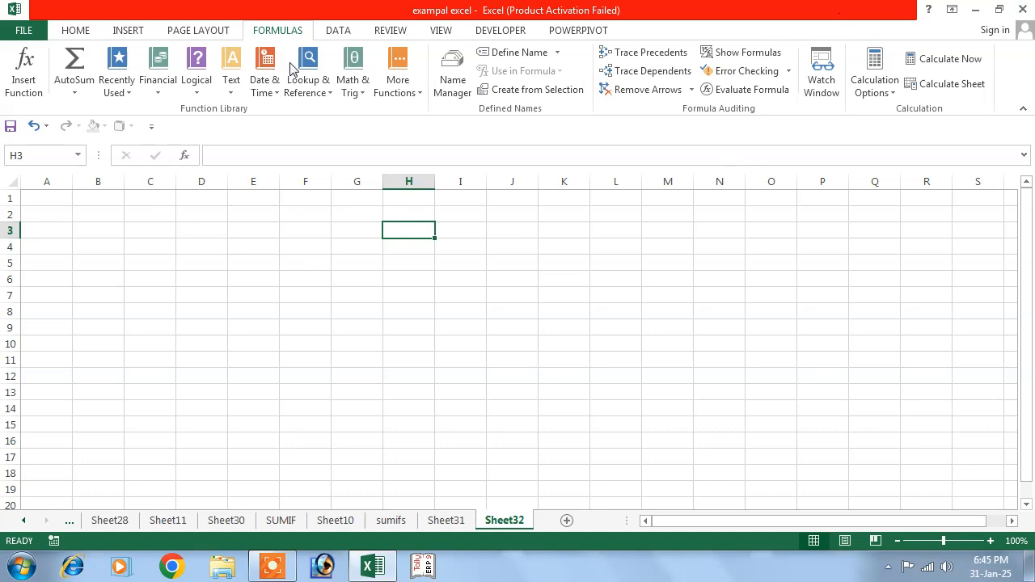
# Select the cells A1, B1 and C1 in turn to examine their default cell names
pyautogui.click(59, 199)
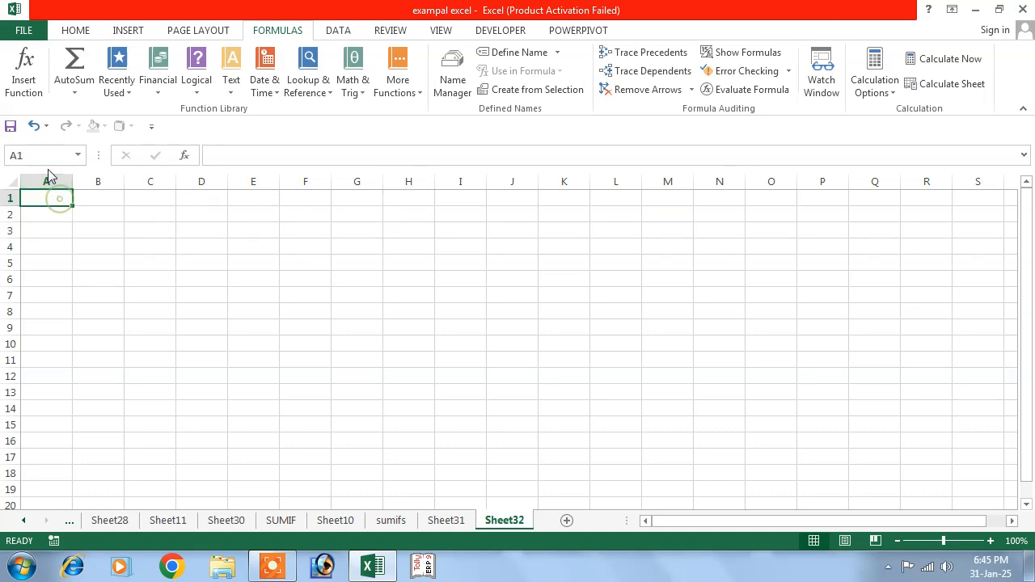
pyautogui.click(102, 199)
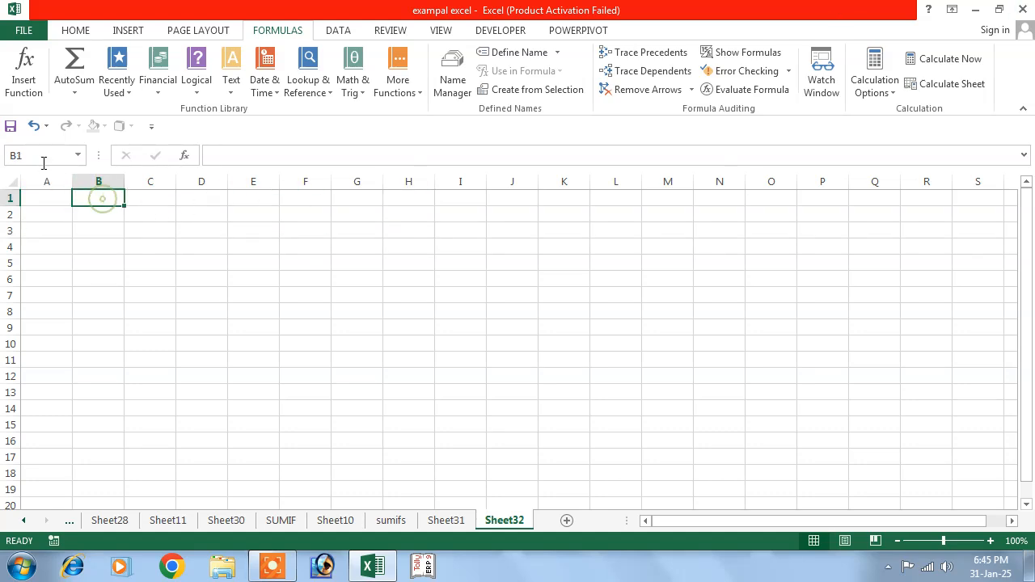
pyautogui.click(136, 201)
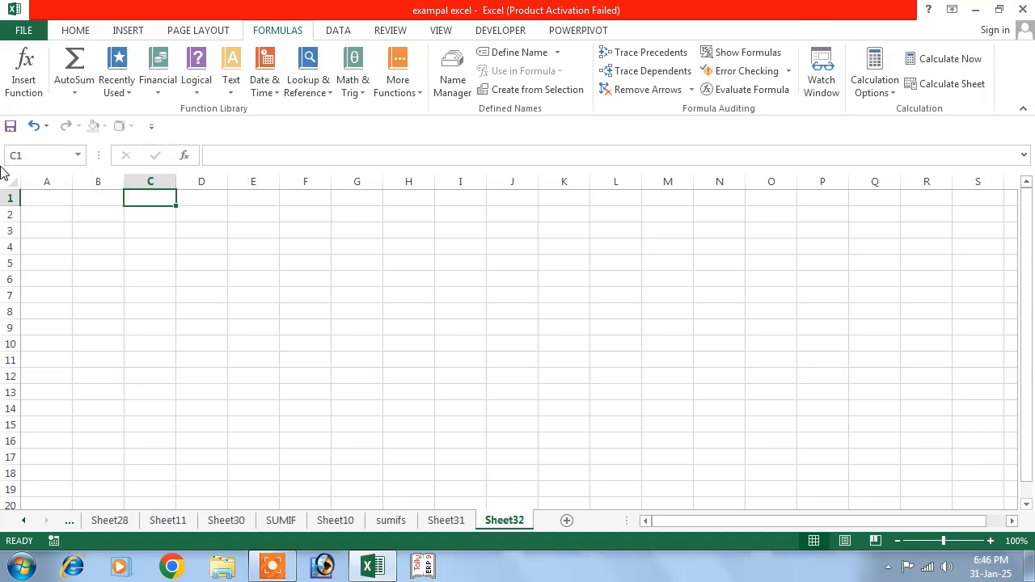
# Define the workbook-level name abc for cell A1 of Sheet32
pyautogui.click(46, 197)
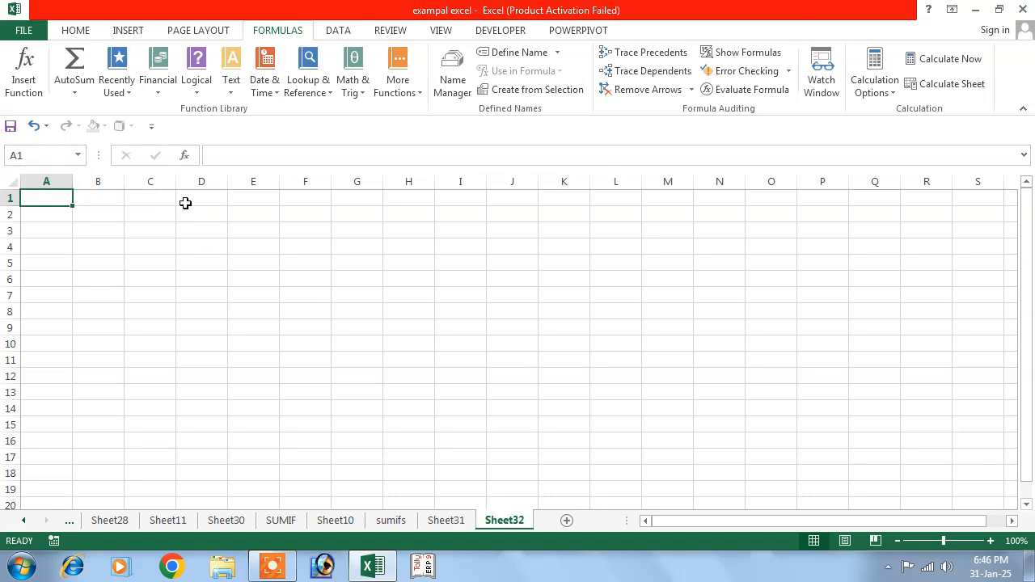
pyautogui.click(453, 73)
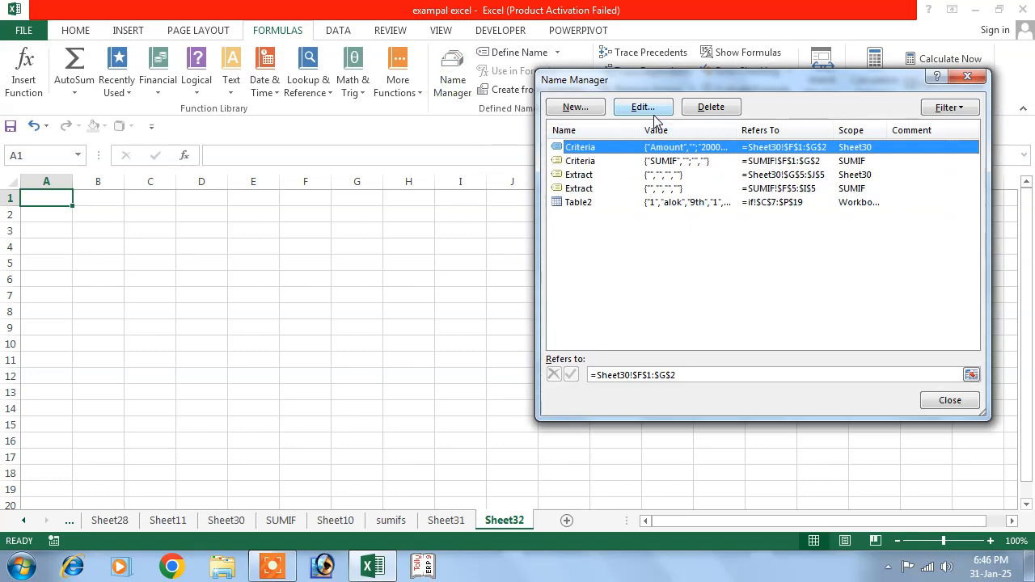
pyautogui.click(574, 107)
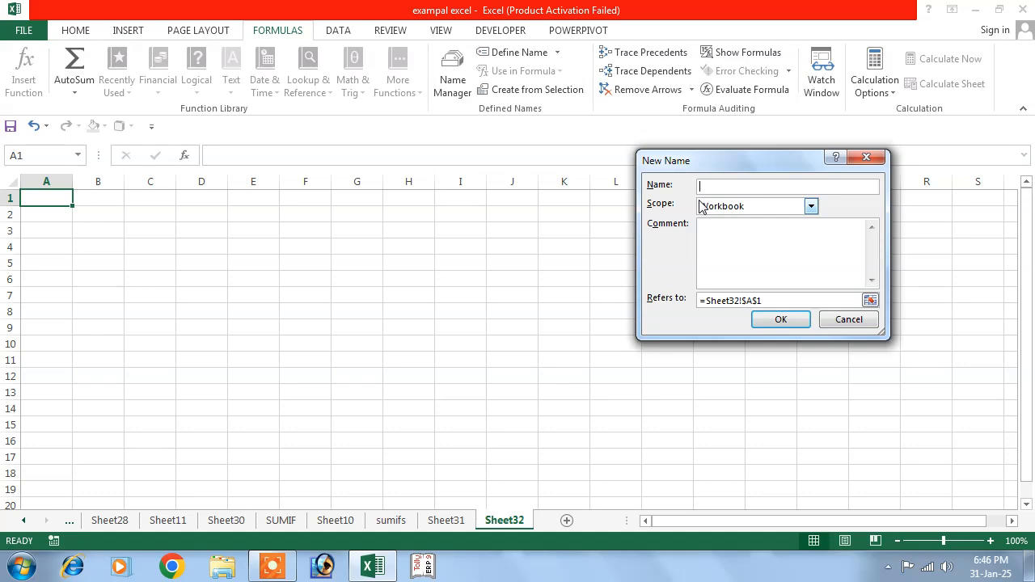
pyautogui.click(778, 319)
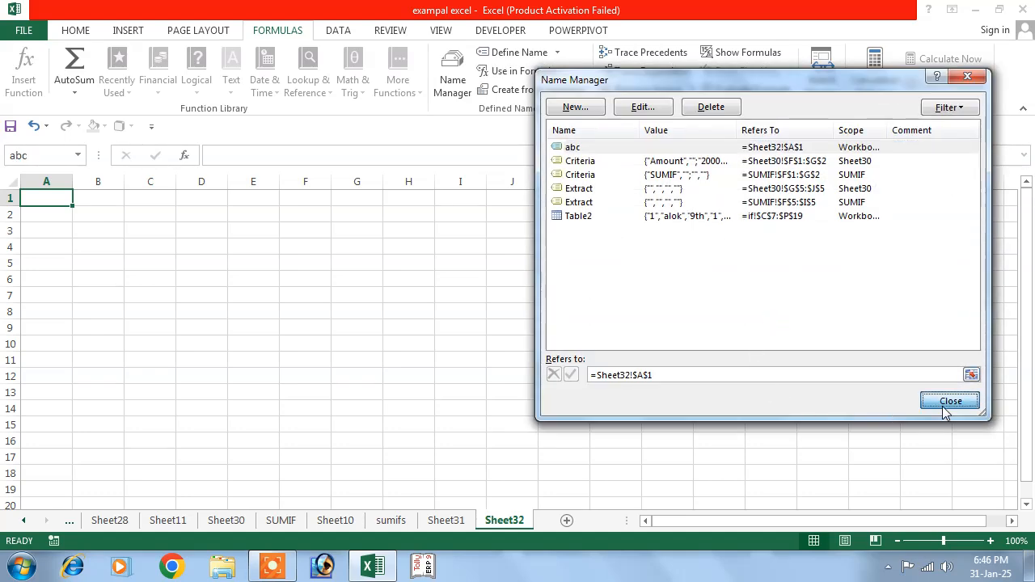
pyautogui.click(945, 404)
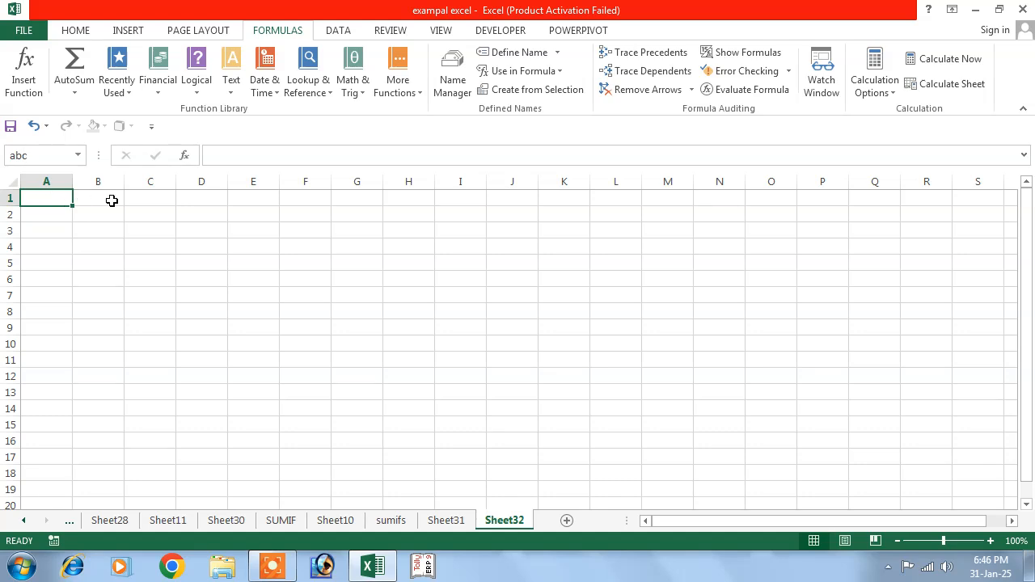
# Define the workbook-level name qwe for cell B1 of Sheet32
pyautogui.click(111, 200)
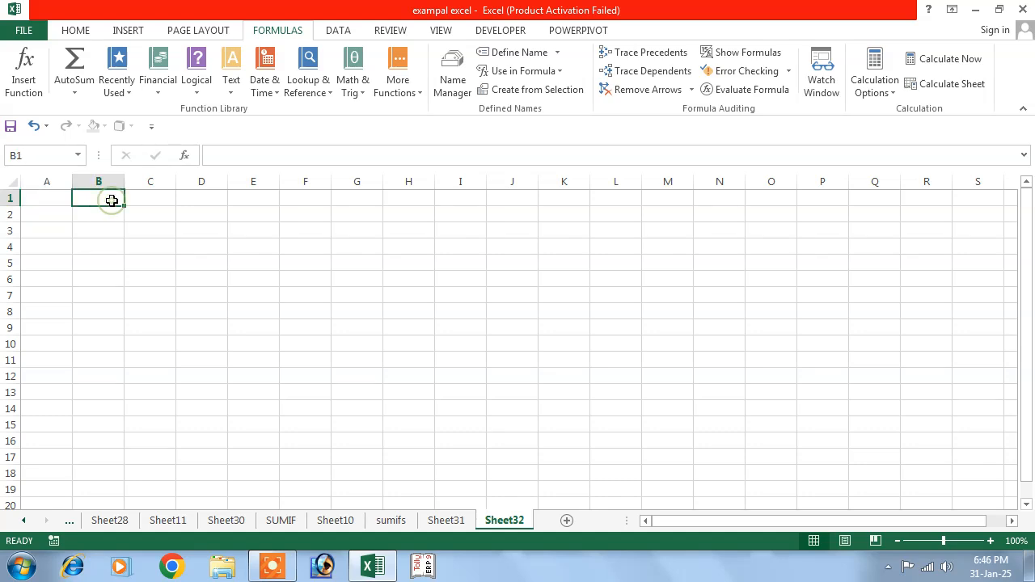
pyautogui.click(512, 54)
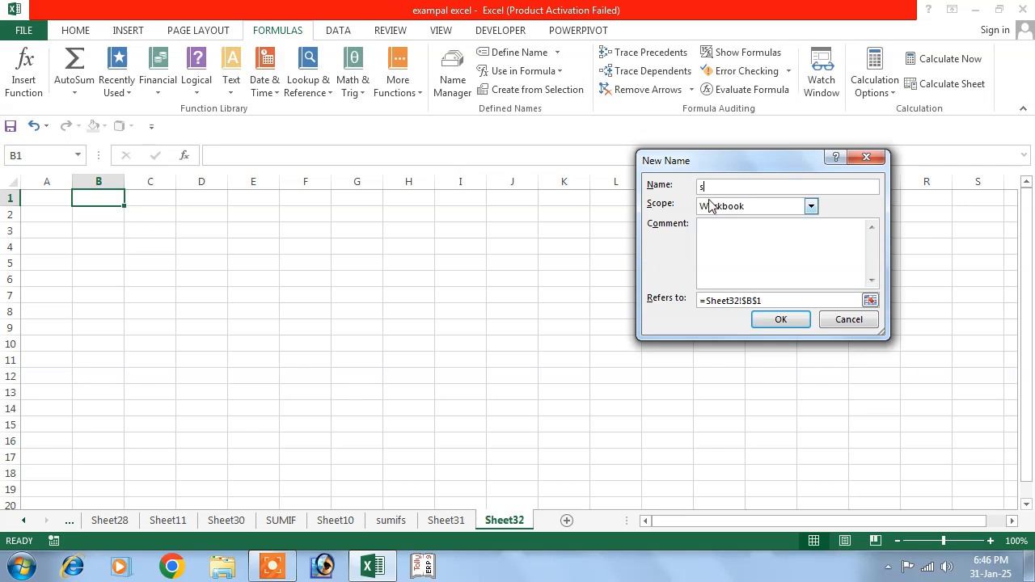
pyautogui.write('ser')
pyautogui.click(763, 320)
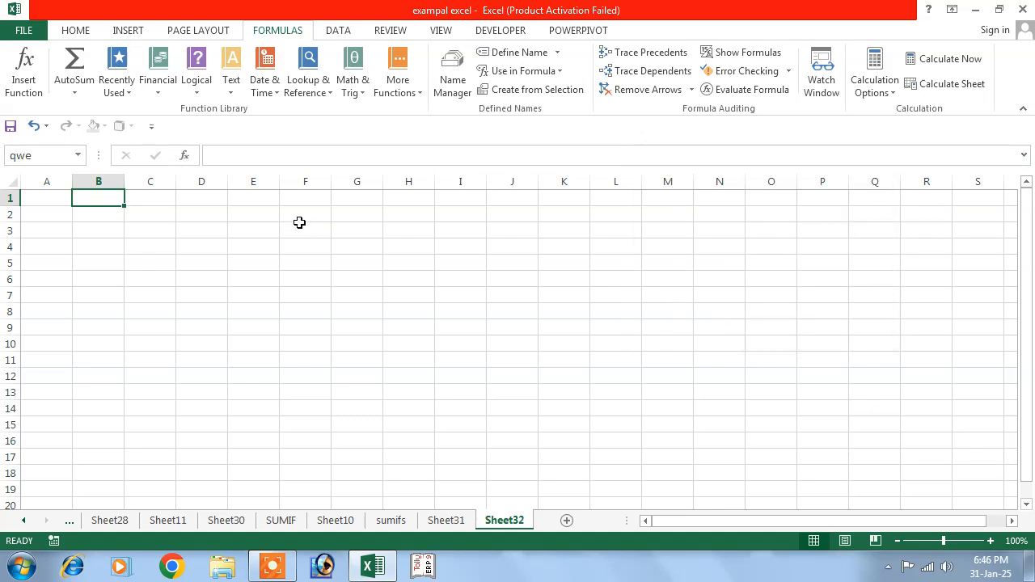
# Check the two named cells, and enter 12 in A1 and 15 in B1
pyautogui.click(36, 197)
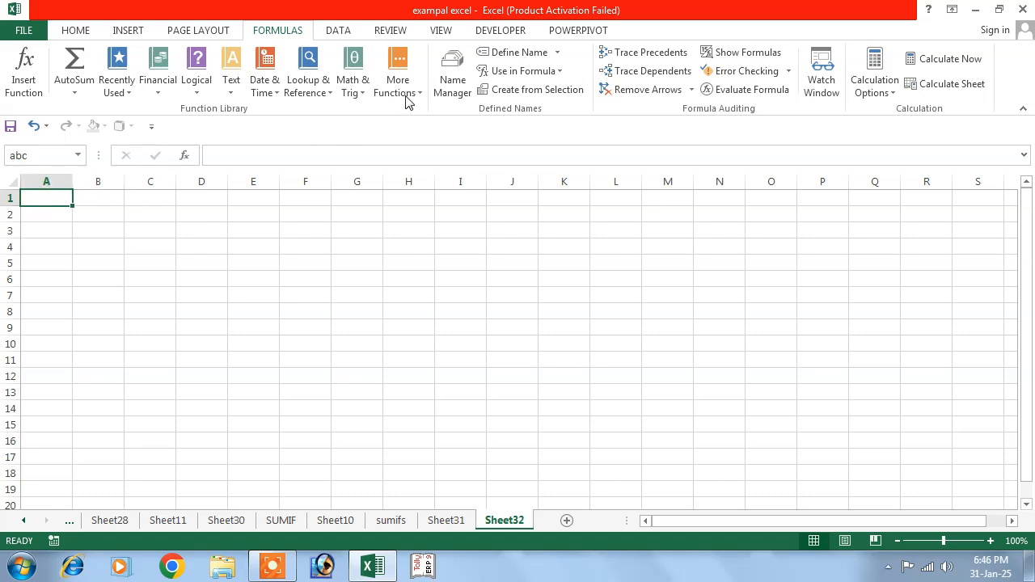
pyautogui.click(95, 195)
pyautogui.click(60, 195)
pyautogui.click(89, 192)
pyautogui.click(58, 193)
pyautogui.write('12')
pyautogui.press('Return')
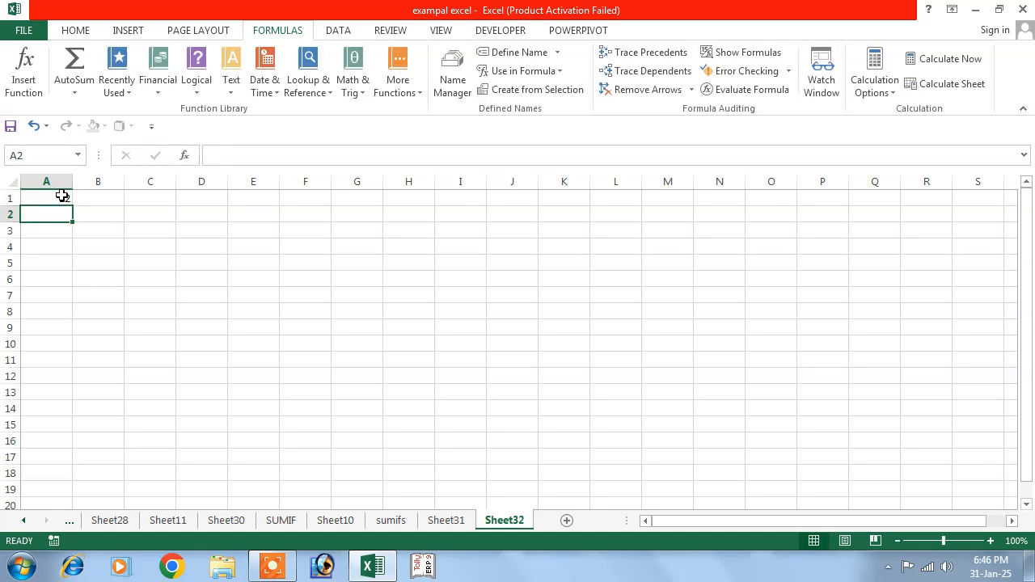
pyautogui.press('Right')
pyautogui.press('Up')
pyautogui.write('15')
pyautogui.press('Return')
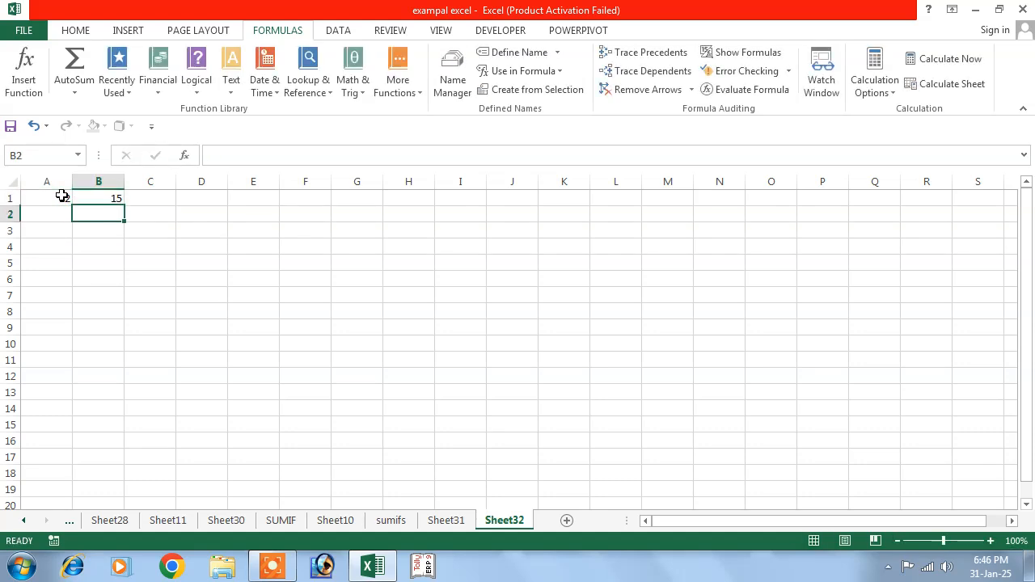
# Calculate =abc*qwe in D1 by referencing the two named cells in the sheet, and clear the result
pyautogui.press('Right')
pyautogui.press('Up')
pyautogui.press('Right')
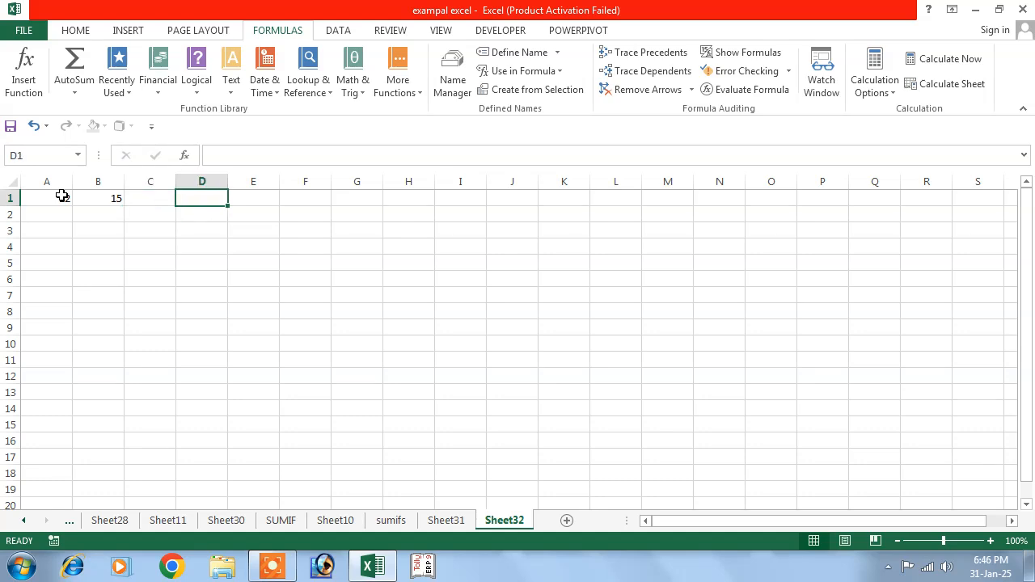
pyautogui.write('=')
pyautogui.click(62, 195)
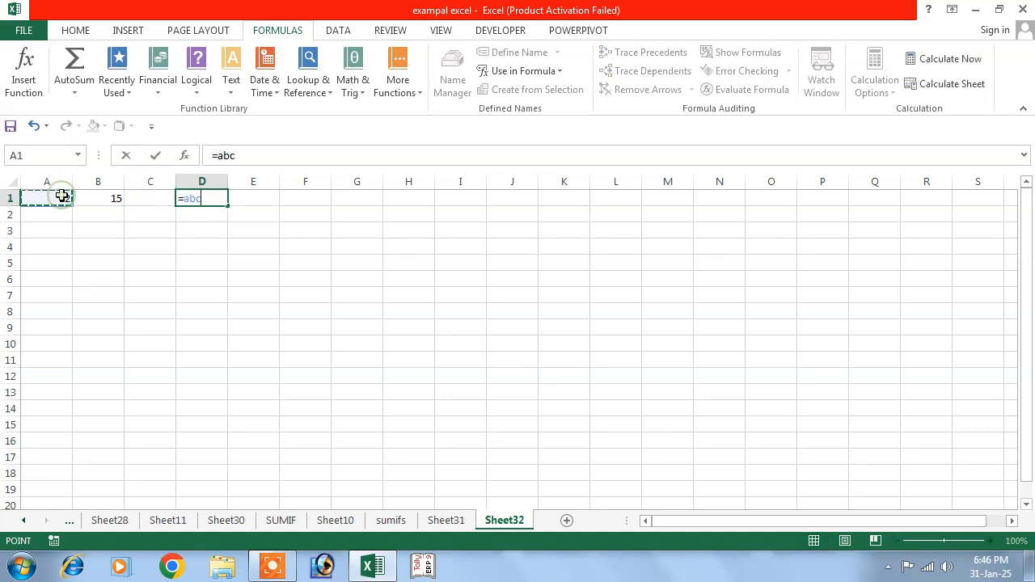
pyautogui.write('*')
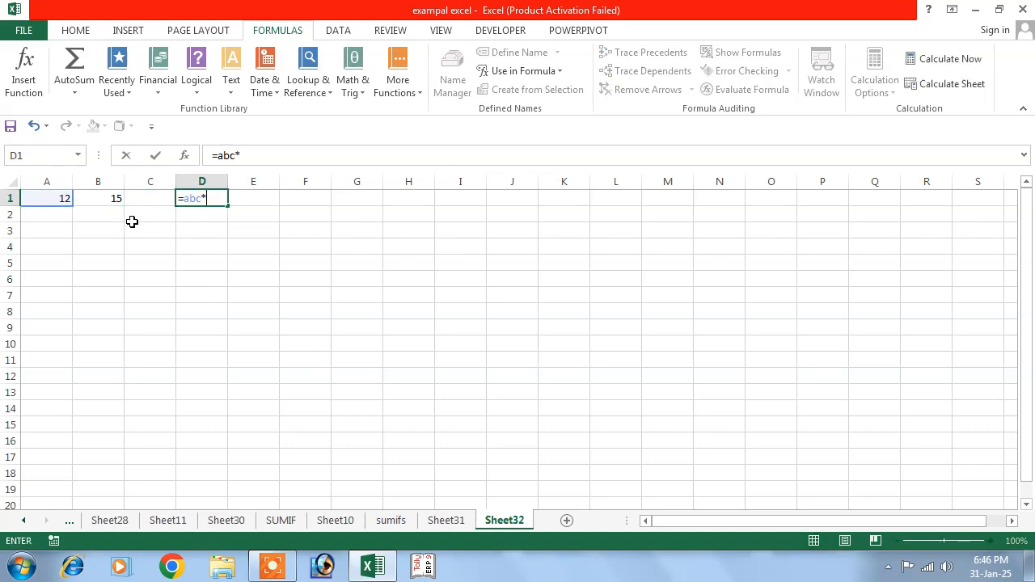
pyautogui.click(113, 196)
pyautogui.press('Return')
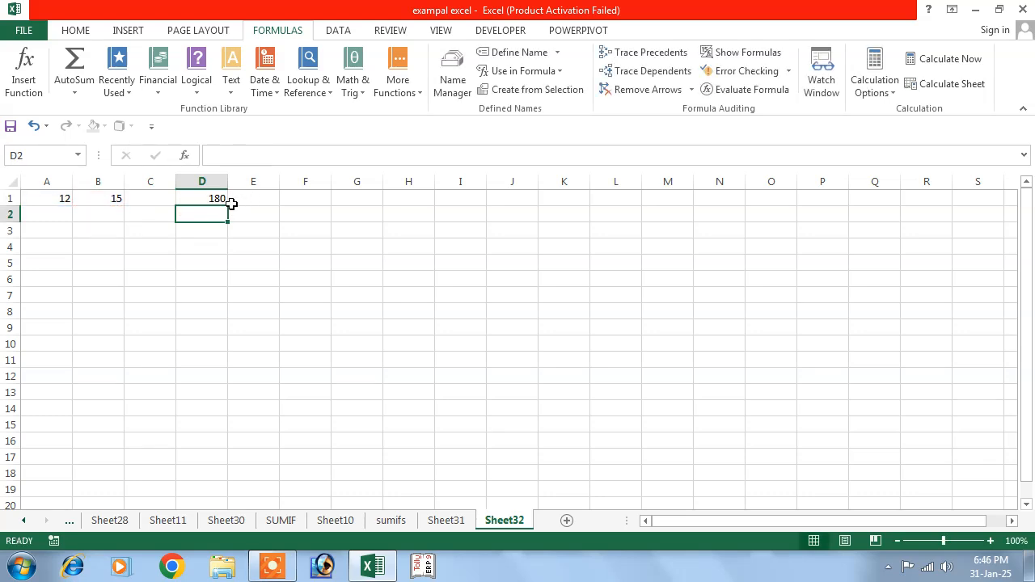
pyautogui.click(206, 198)
pyautogui.press('Delete')
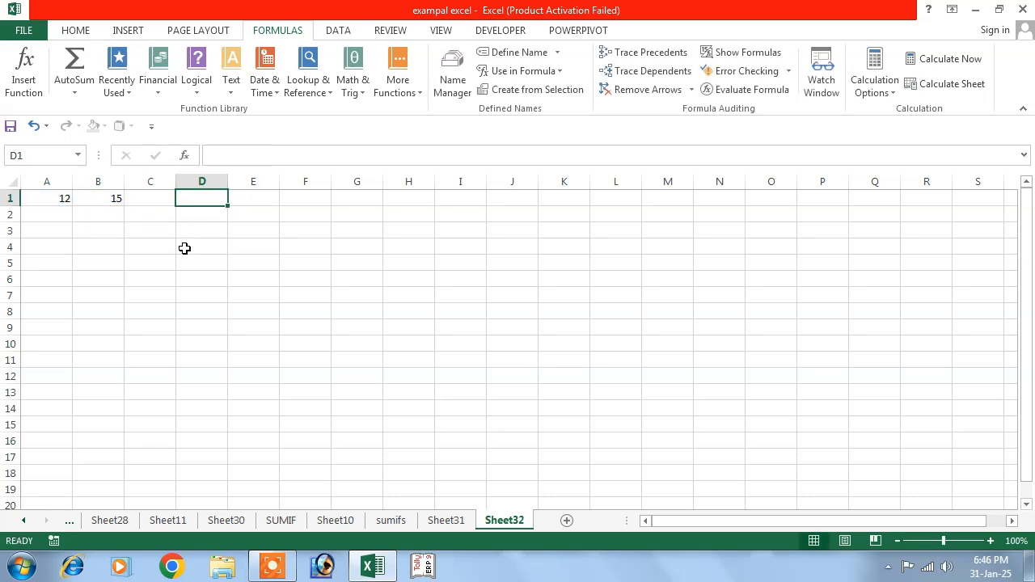
# Calculate =abc*qwe in C3 by inserting both defined names with Use in Formula, and clear the result
pyautogui.click(155, 232)
pyautogui.click(517, 71)
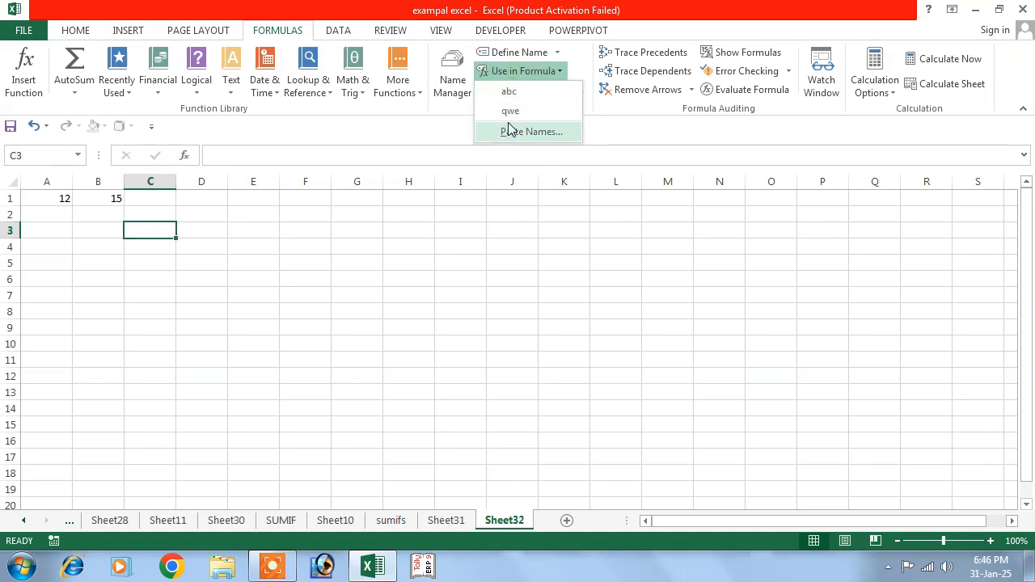
pyautogui.click(504, 93)
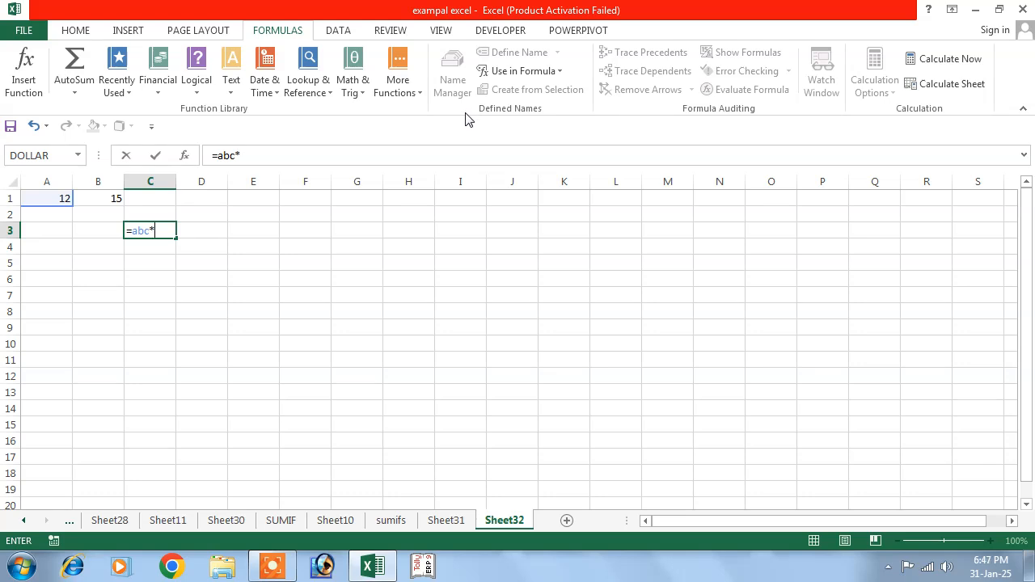
pyautogui.click(520, 71)
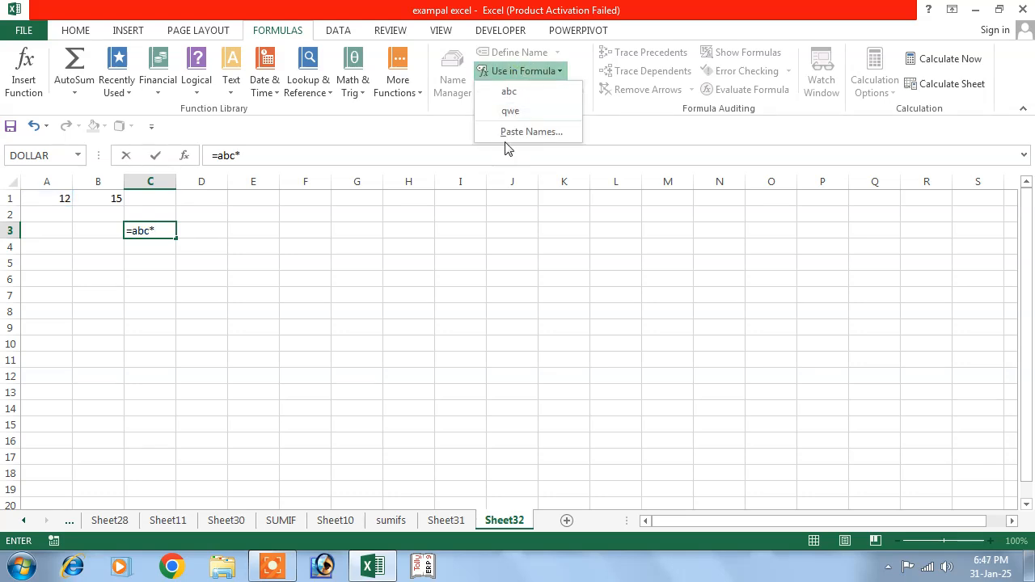
pyautogui.click(511, 112)
pyautogui.press('Return')
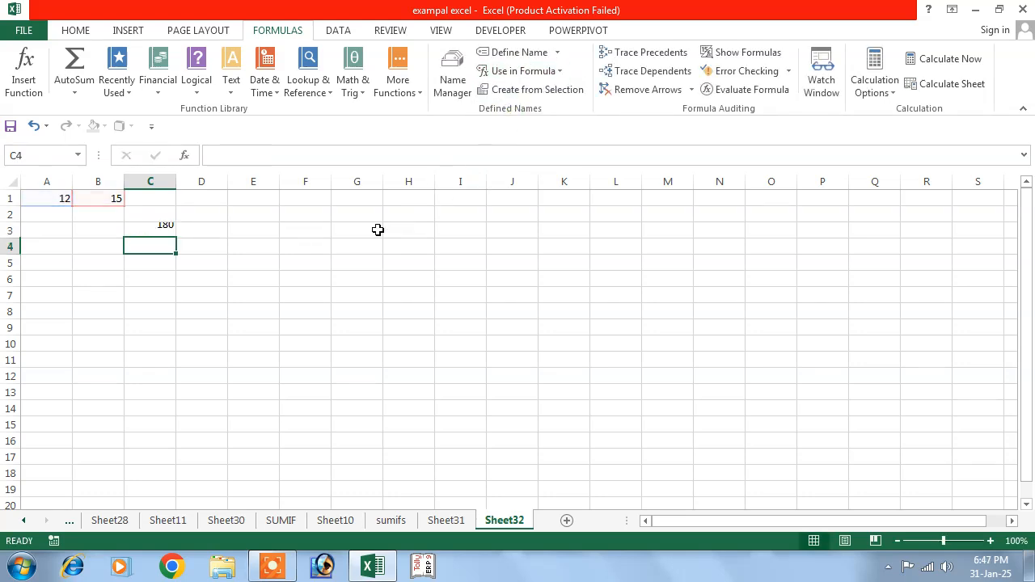
pyautogui.click(148, 229)
pyautogui.press('Delete')
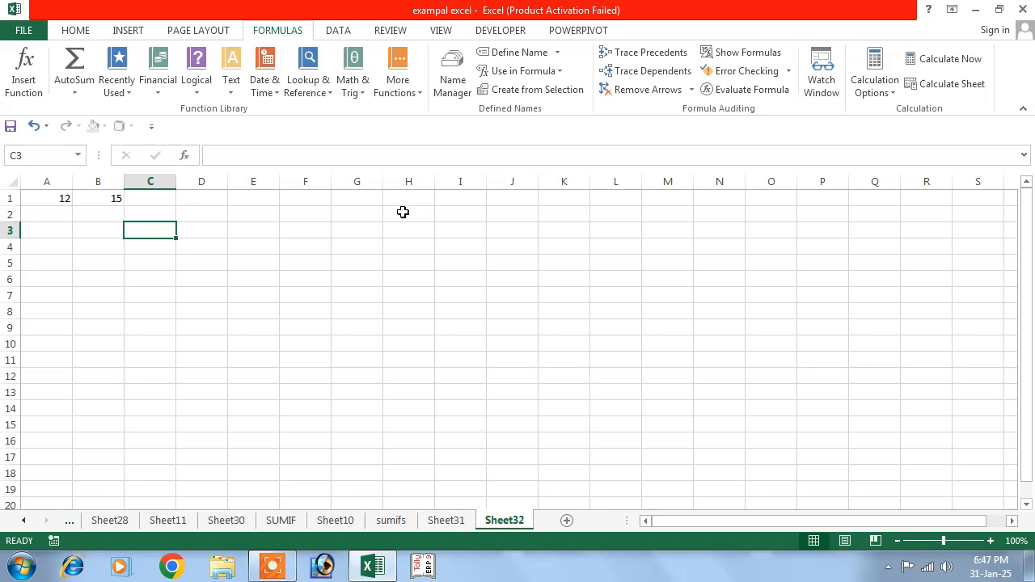
# Enter 10 in E2 and 20 in G4
pyautogui.click(267, 218)
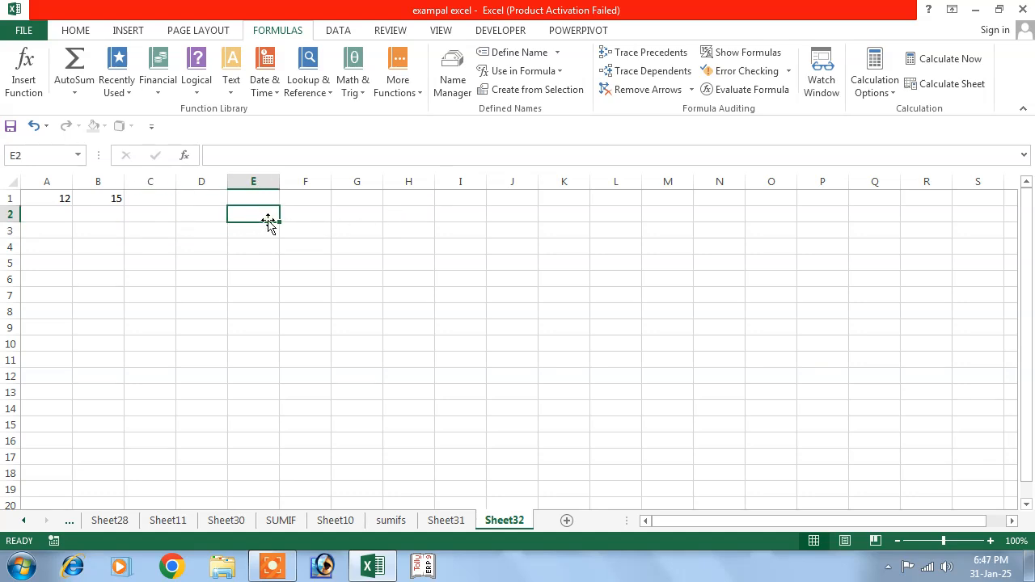
pyautogui.write('10')
pyautogui.press('Return')
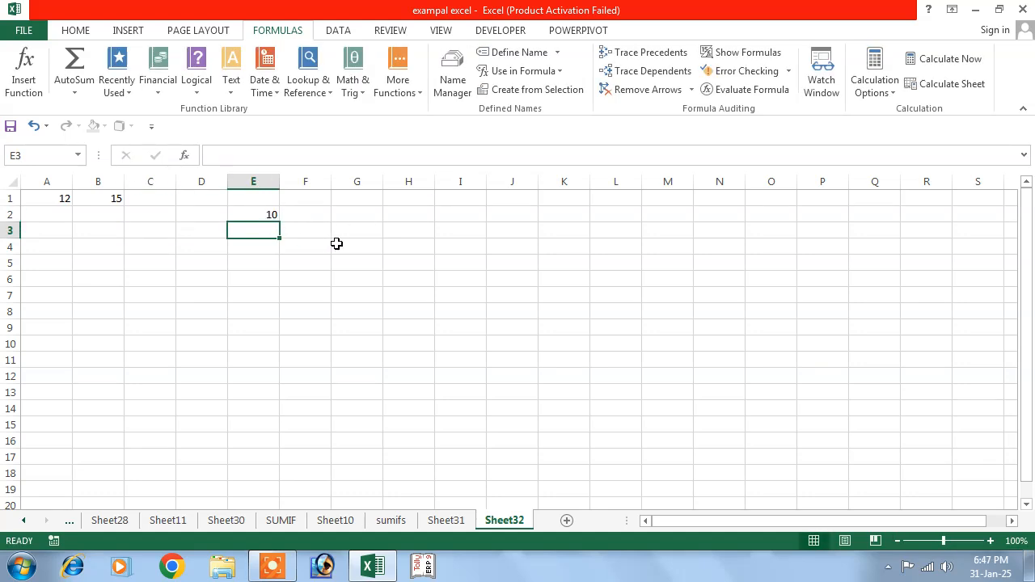
pyautogui.click(336, 243)
pyautogui.write('20')
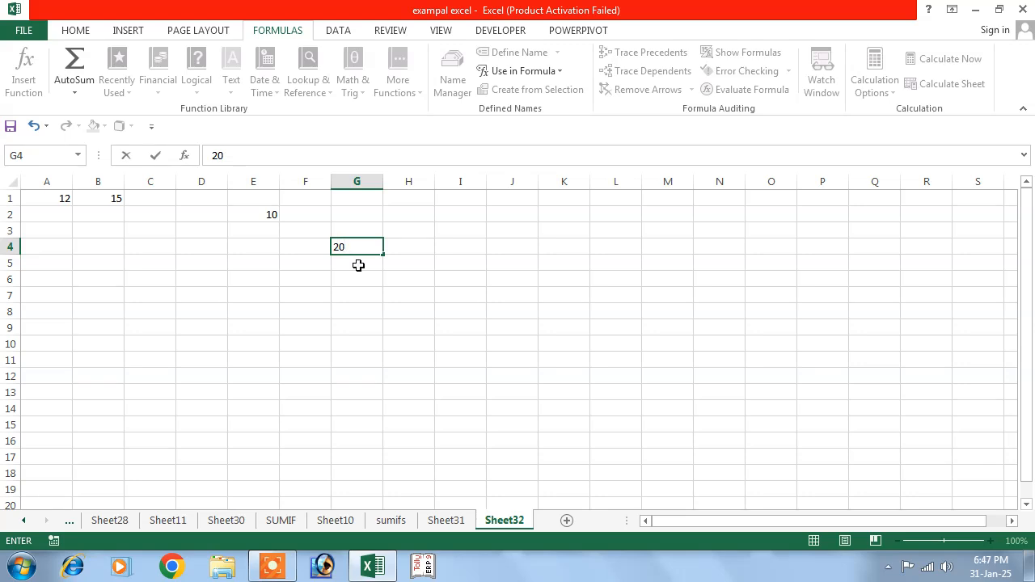
# Multiply the two separate values in J16 with the formula =E2*G4
pyautogui.click(488, 440)
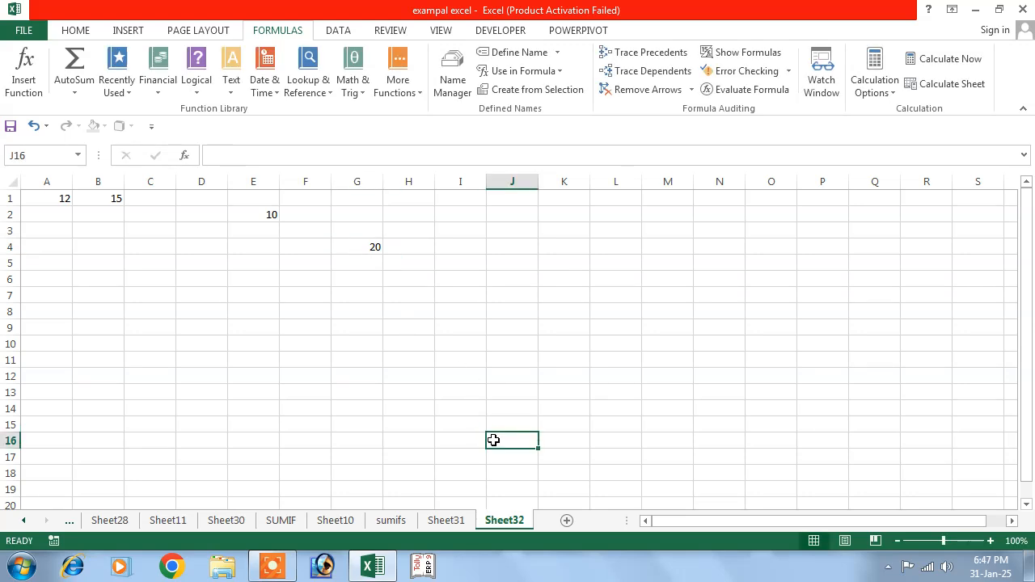
pyautogui.write('=')
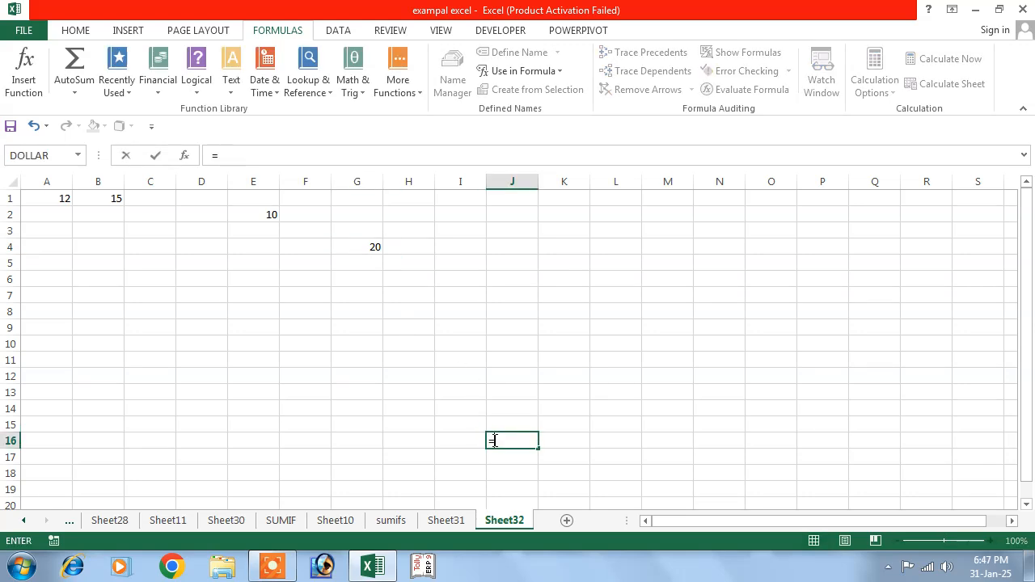
pyautogui.click(248, 212)
pyautogui.write('*')
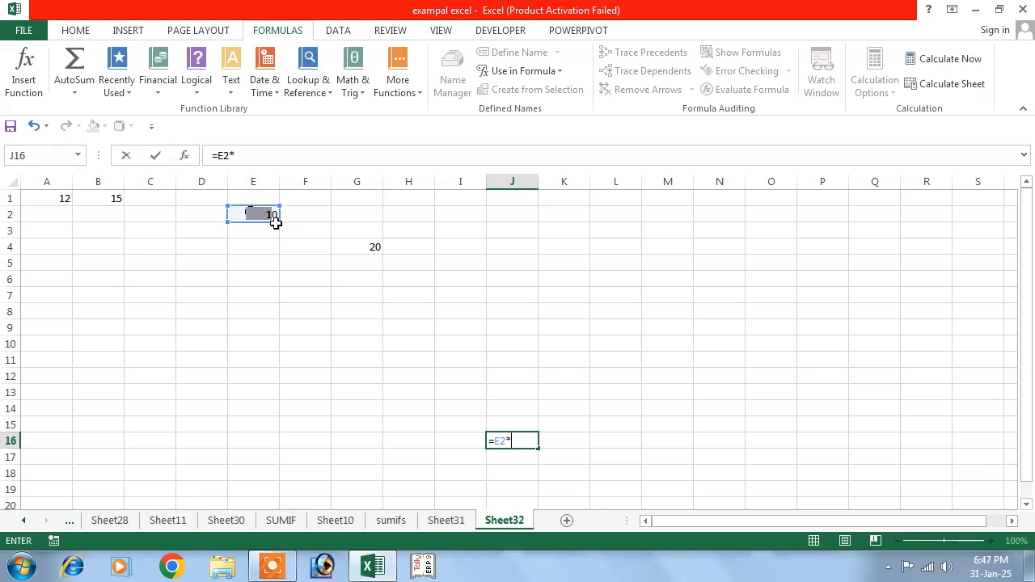
pyautogui.click(343, 244)
pyautogui.press('Return')
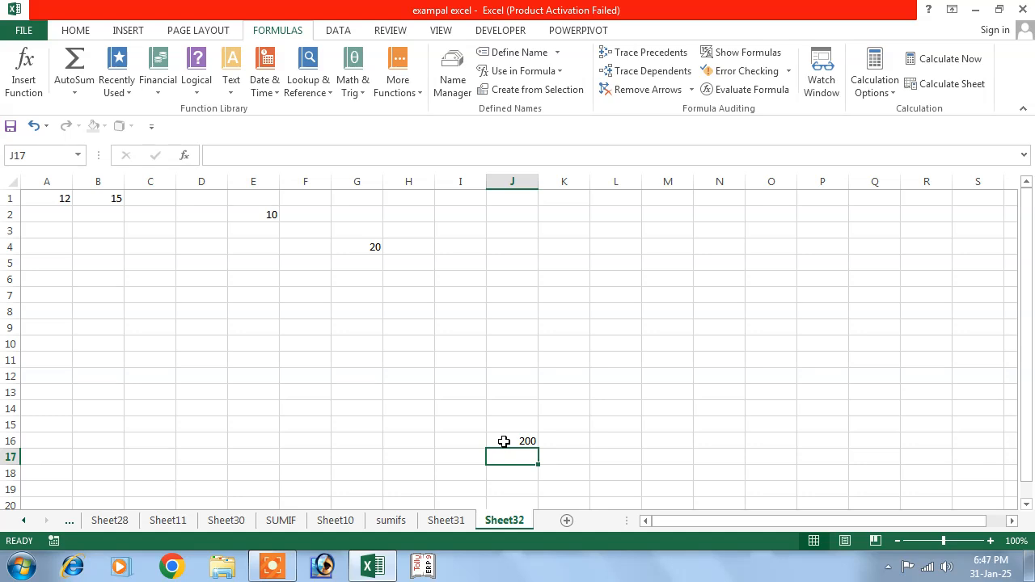
# Trace the dependents and precedents of the formula in J16, and remove the tracer arrows
pyautogui.click(504, 440)
pyautogui.click(644, 70)
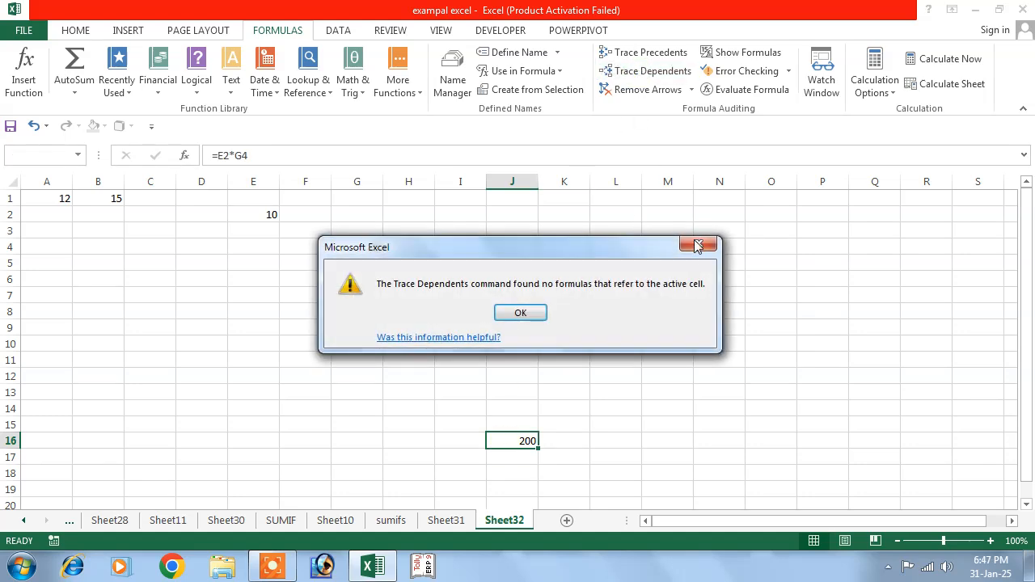
pyautogui.click(697, 244)
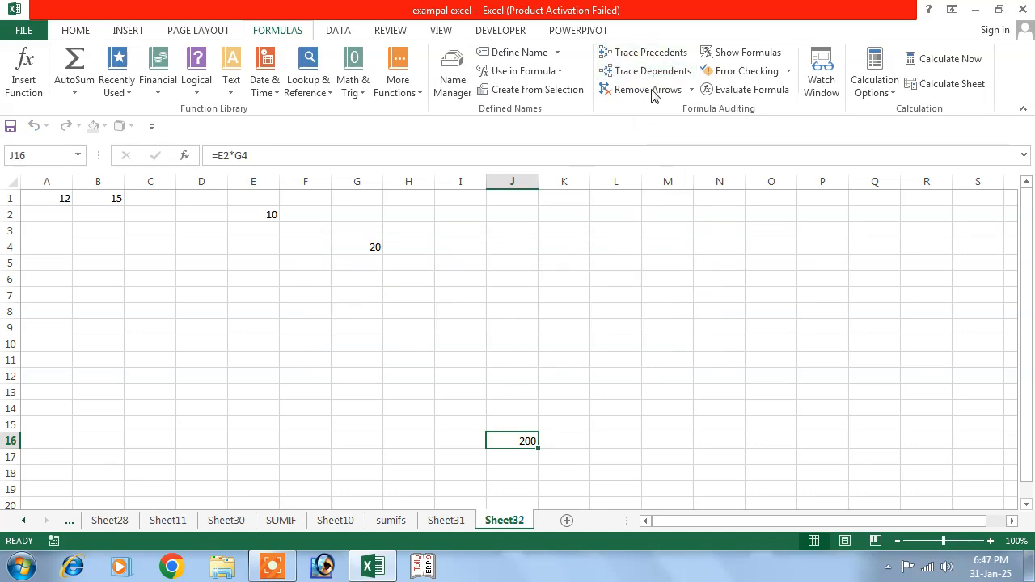
pyautogui.click(649, 53)
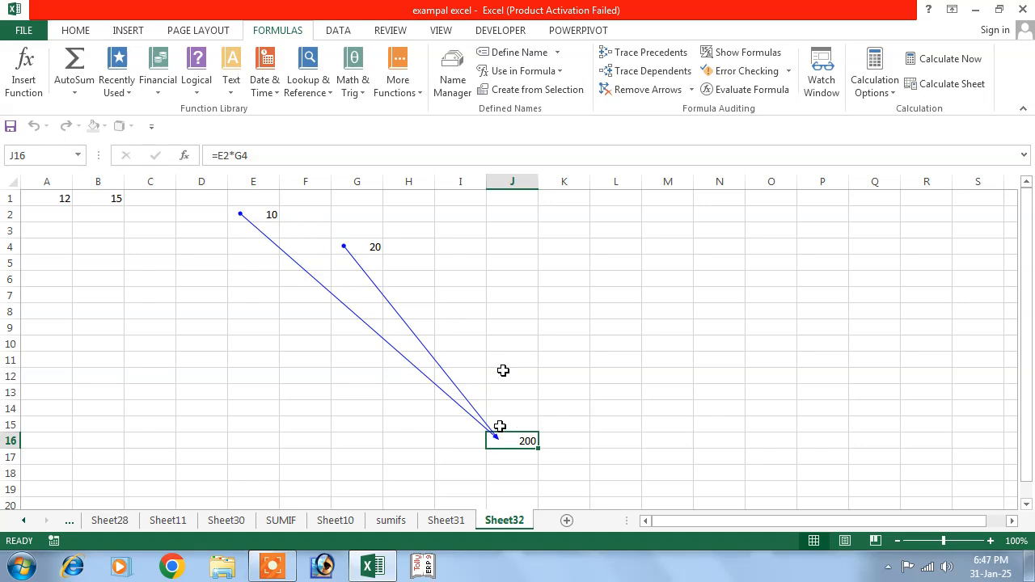
pyautogui.click(640, 91)
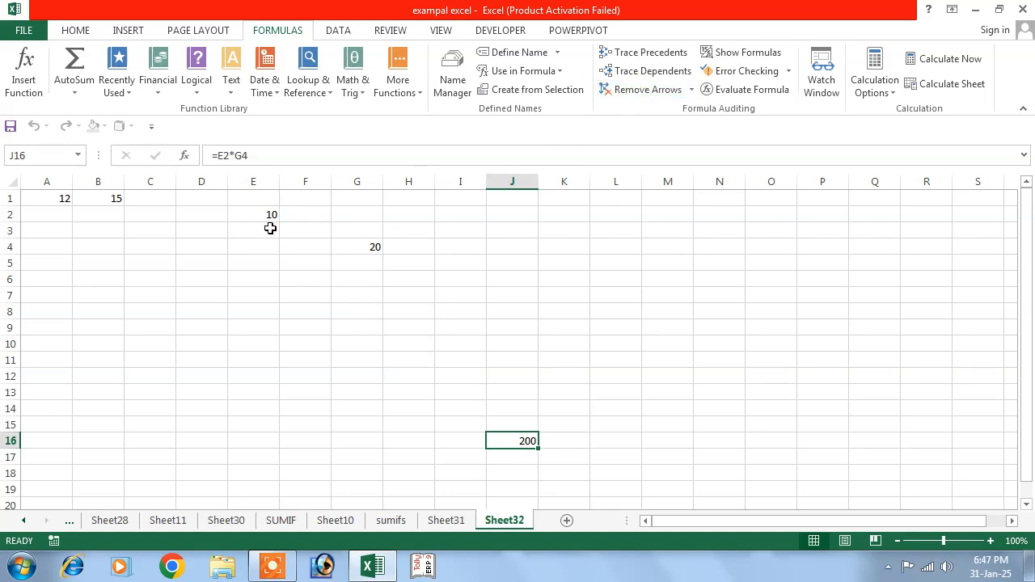
# Trace the dependents with the range E2:H6 selected, and remove the tracer arrow
pyautogui.moveTo(270, 213); pyautogui.dragTo(388, 275)
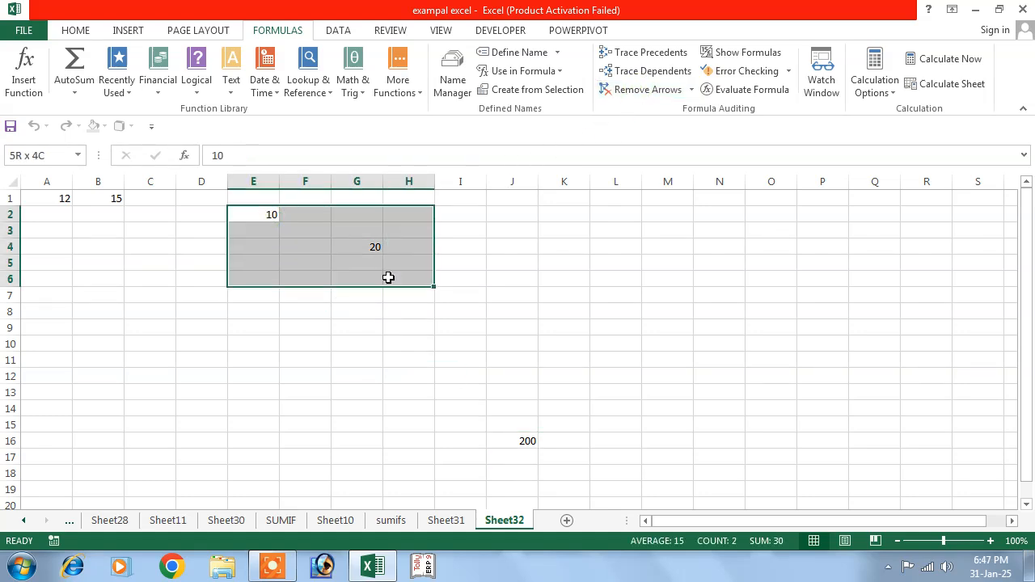
pyautogui.click(639, 77)
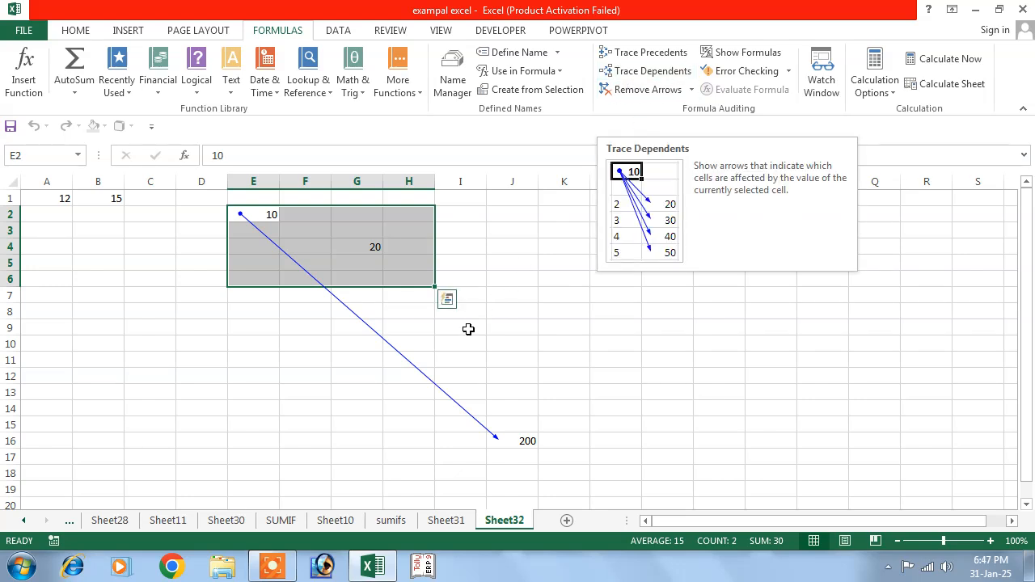
pyautogui.click(561, 395)
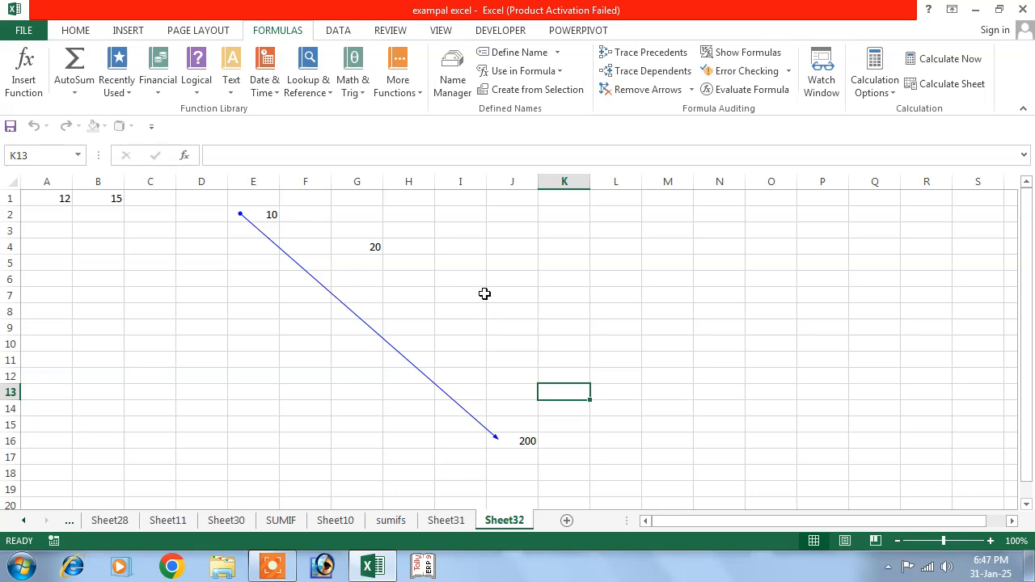
pyautogui.click(640, 89)
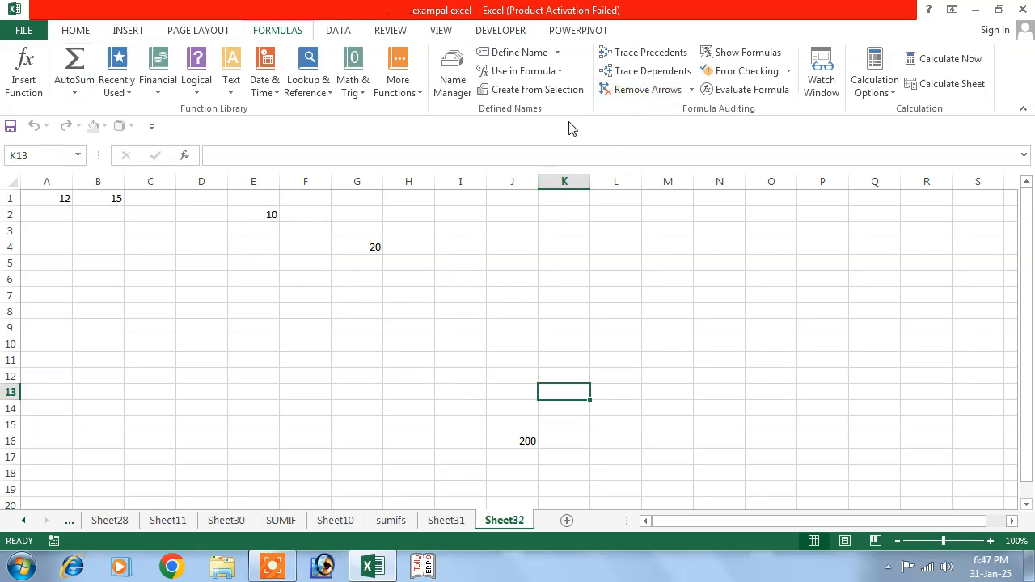
# Clear the product formula from J16
pyautogui.click(484, 441)
pyautogui.click(512, 440)
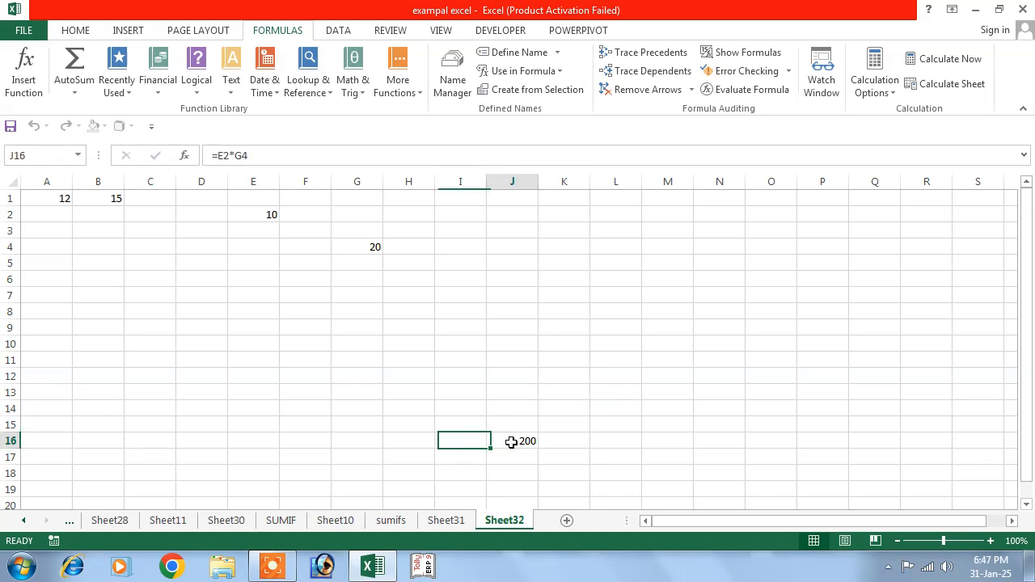
pyautogui.press('Delete')
pyautogui.click(263, 297)
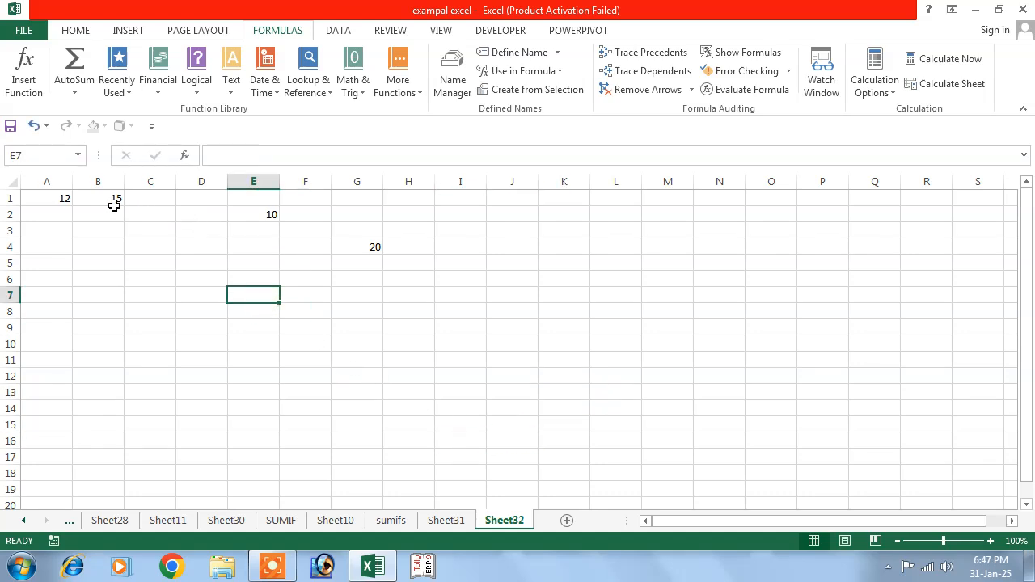
pyautogui.click(153, 199)
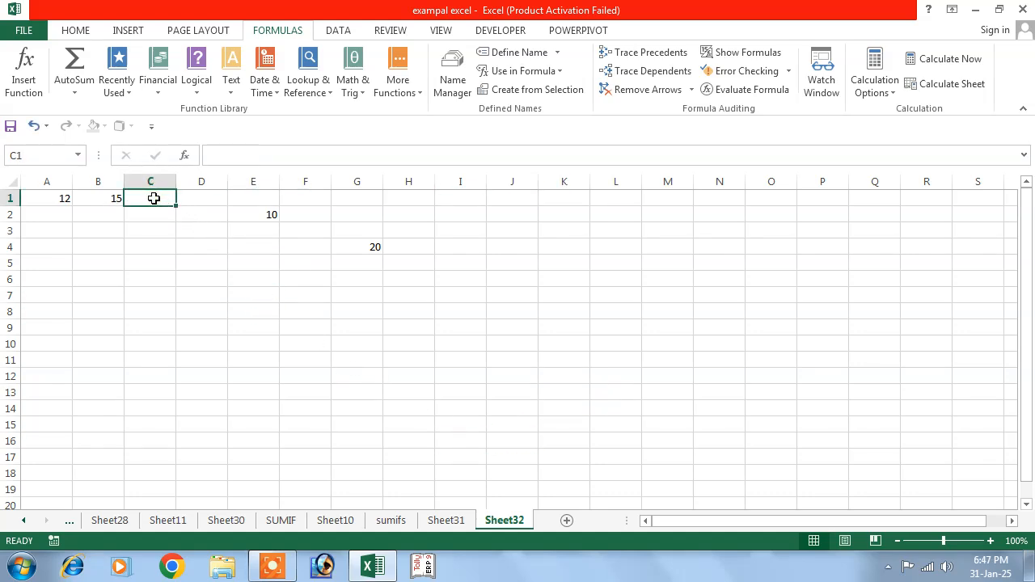
# Enter 56, 22 and 52 in cells A2 to A4
pyautogui.click(64, 216)
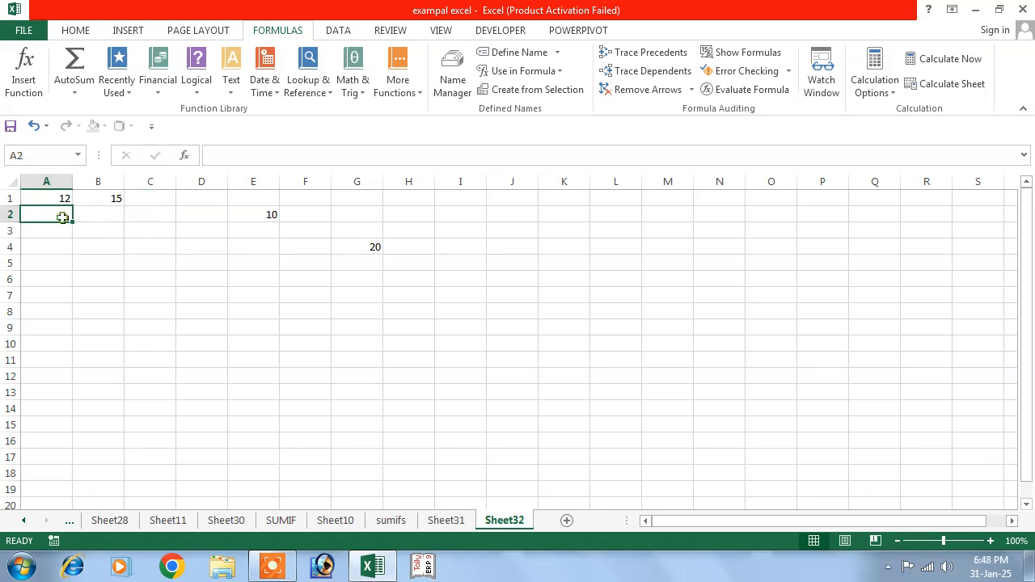
pyautogui.write('56')
pyautogui.press('Return')
pyautogui.write('22')
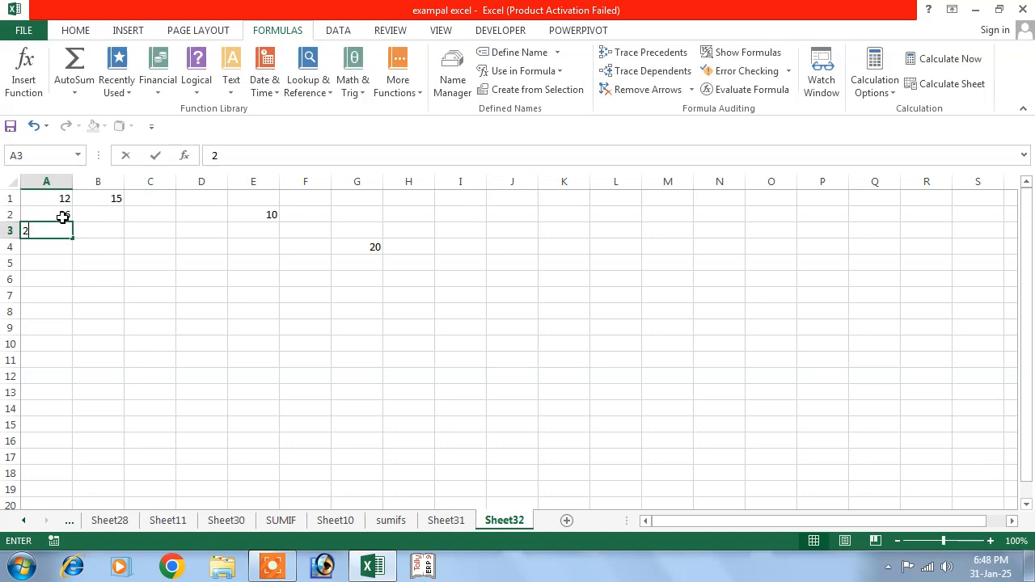
pyautogui.press('Return')
pyautogui.write('52')
pyautogui.press('Return')
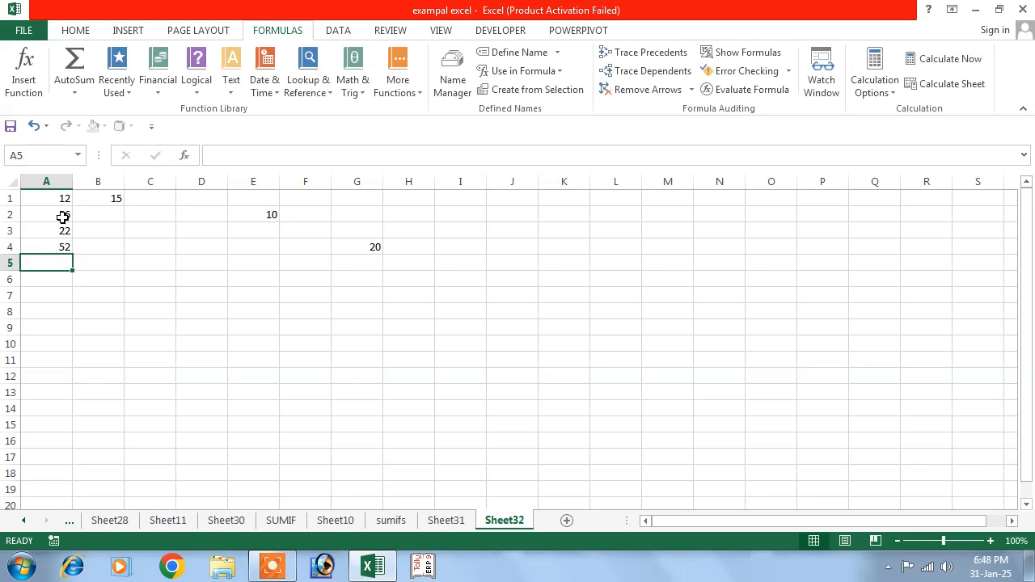
# Enter 74, 52 and 62 in cells B2 to B4
pyautogui.press('Right')
pyautogui.press('Up')
pyautogui.press('Up')
pyautogui.press('Up')
pyautogui.write('74')
pyautogui.press('Return')
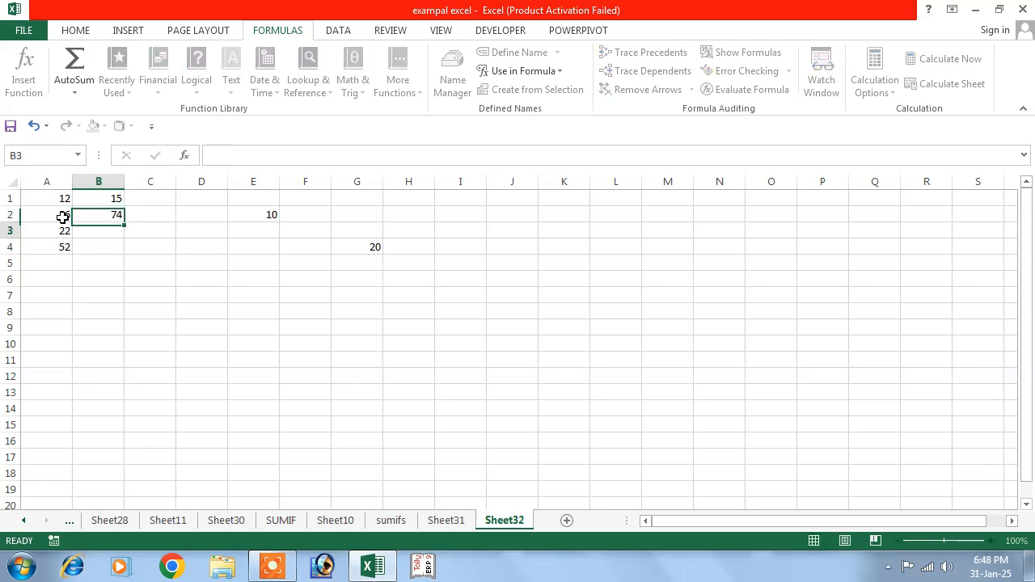
pyautogui.write('52')
pyautogui.press('Return')
pyautogui.write('62')
pyautogui.press('Return')
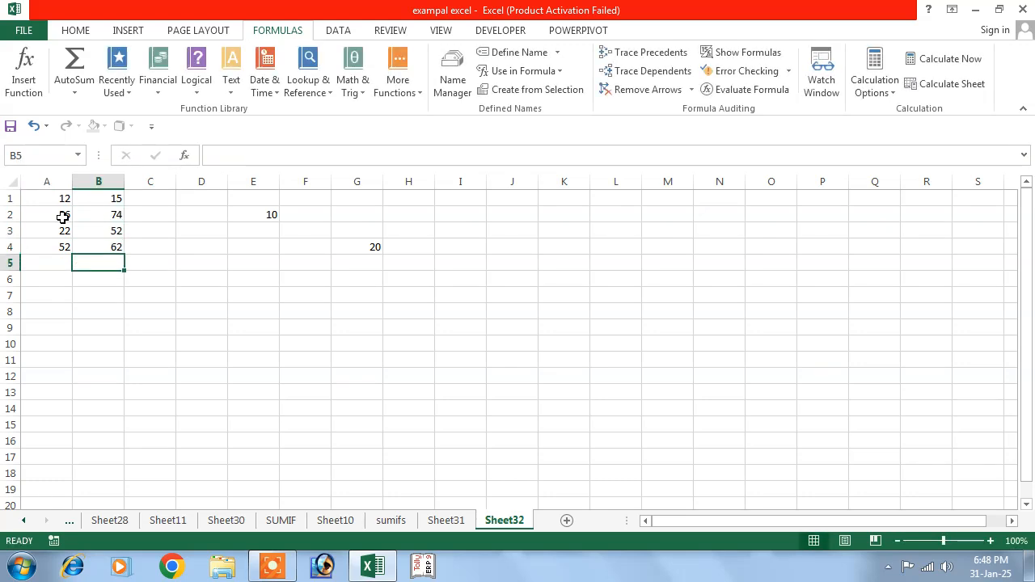
# Enter a formula in C1 that multiplies the named cells A1 and B1 (=abc*qwe)
pyautogui.click(168, 199)
pyautogui.write('=')
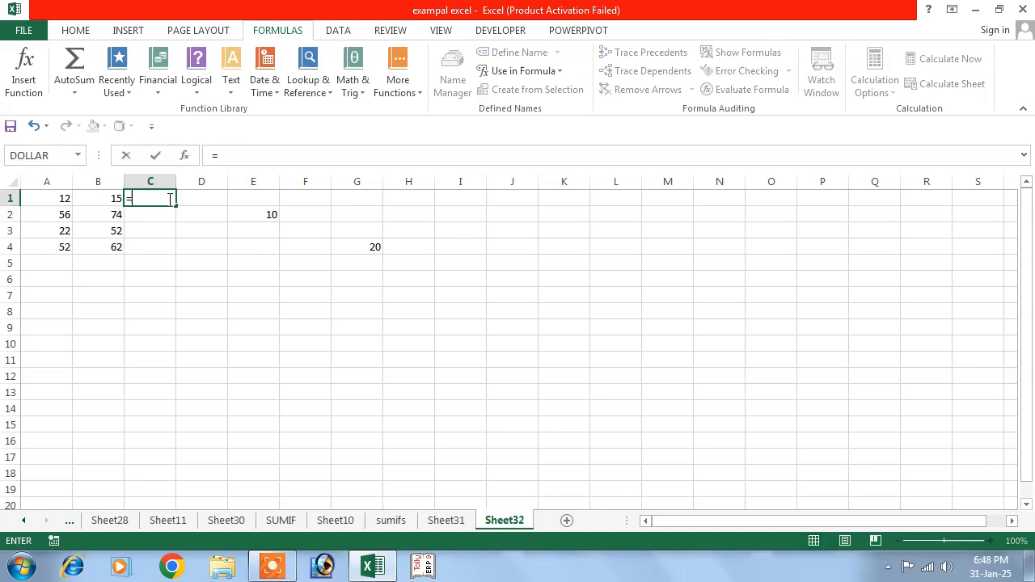
pyautogui.click(50, 198)
pyautogui.write('*')
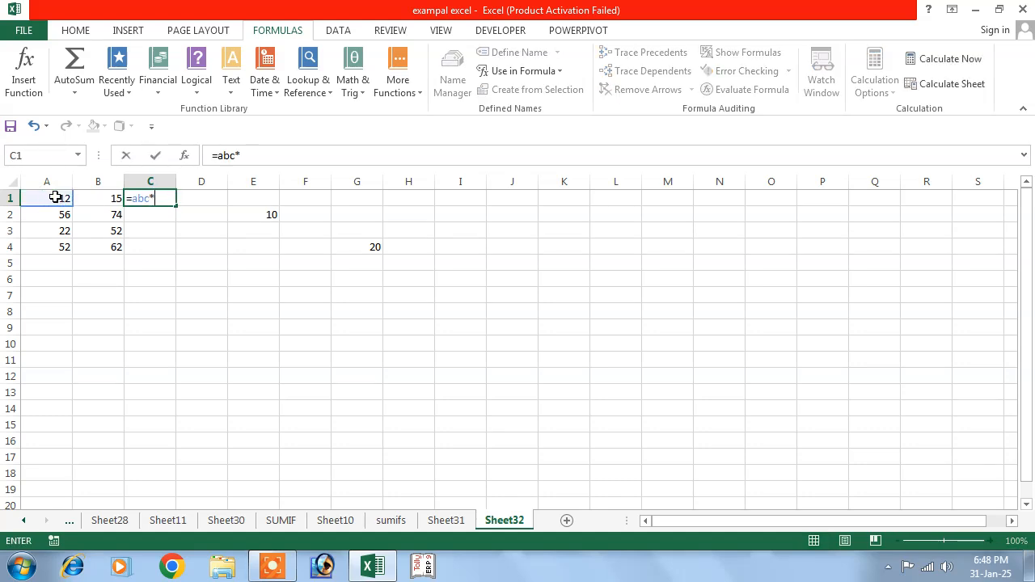
pyautogui.click(102, 197)
pyautogui.press('Return')
# Fill the named-cell product formula from C1 down to C4
pyautogui.click(167, 199)
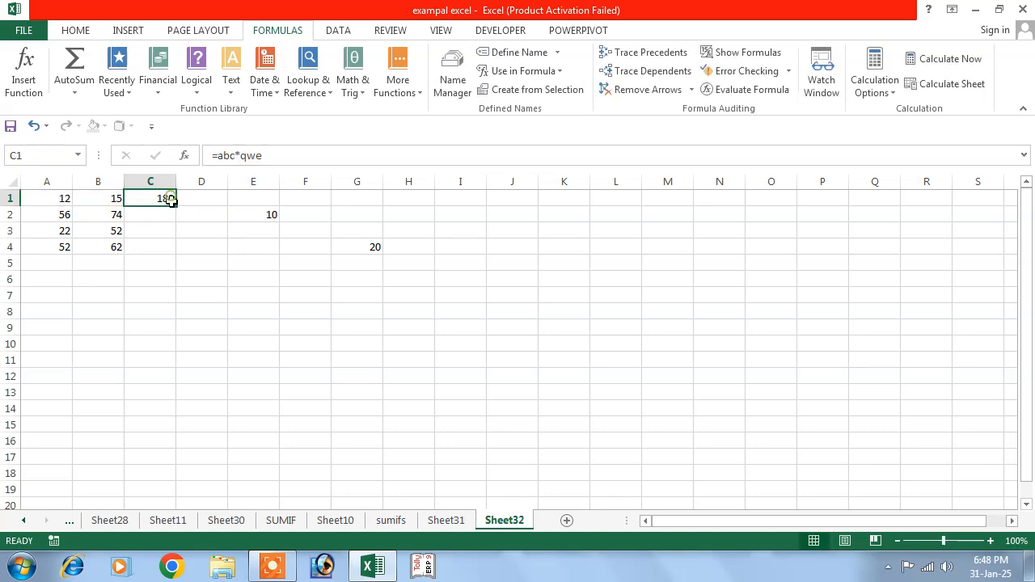
pyautogui.moveTo(177, 207); pyautogui.dragTo(180, 250)
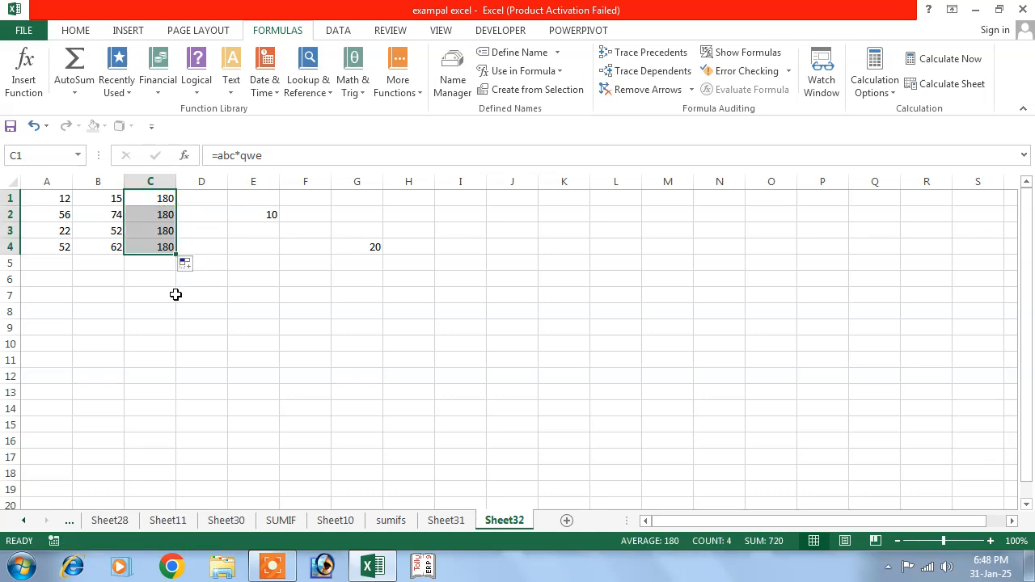
pyautogui.click(171, 294)
pyautogui.click(166, 201)
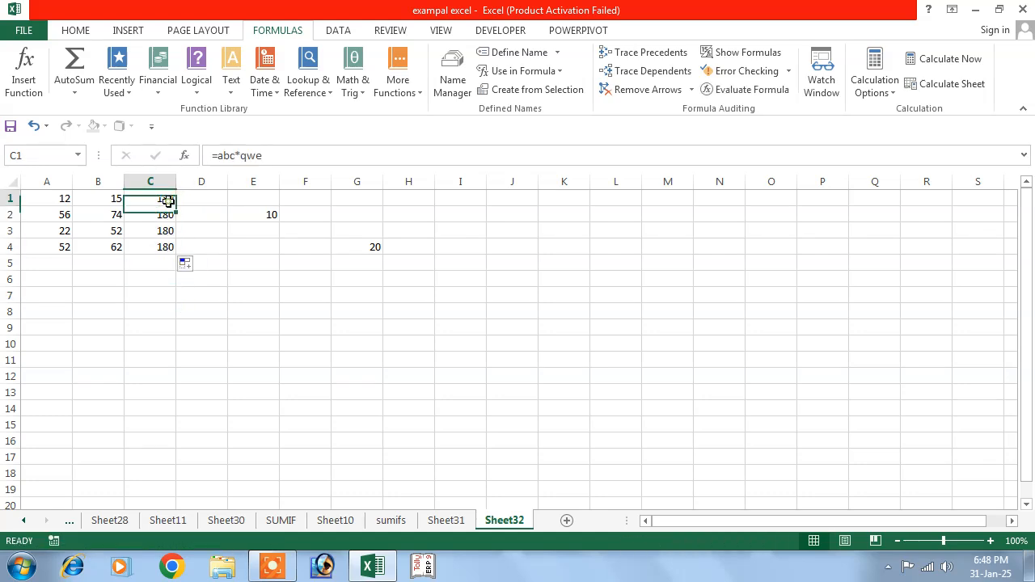
pyautogui.moveTo(176, 208); pyautogui.dragTo(176, 257)
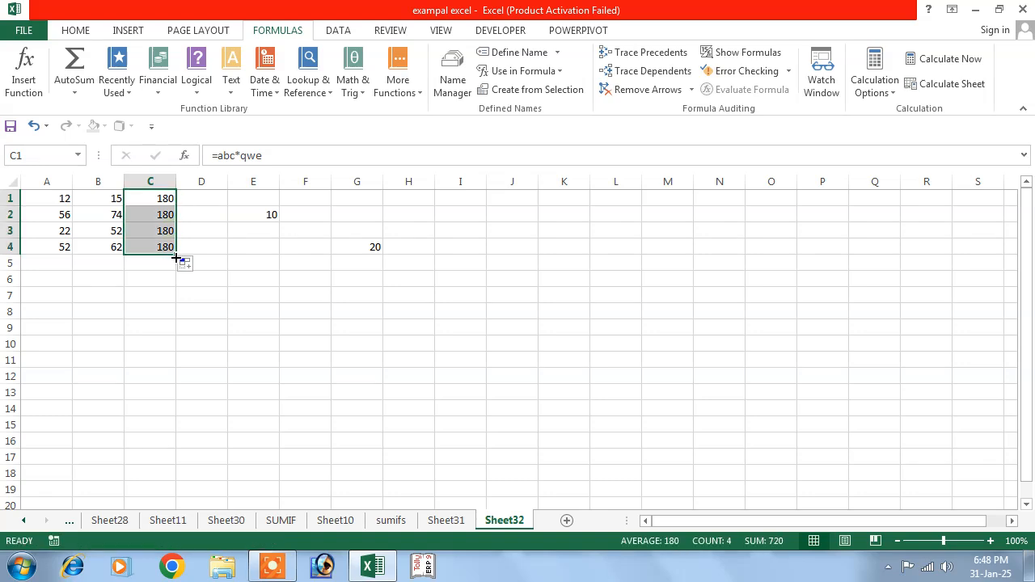
# Clear the cells A1:C1
pyautogui.moveTo(67, 196); pyautogui.dragTo(165, 198)
pyautogui.click(76, 30)
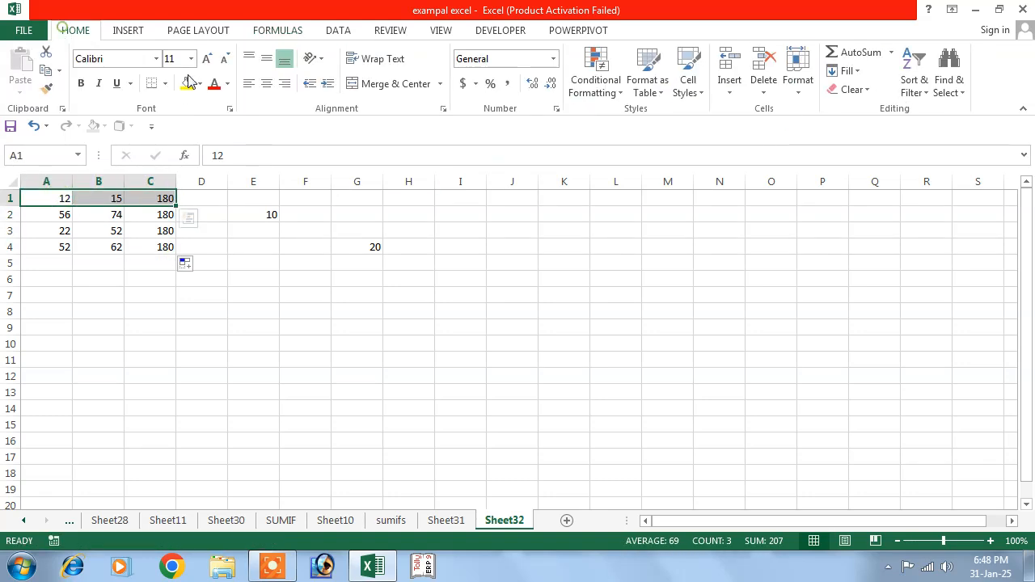
pyautogui.click(850, 89)
pyautogui.click(865, 109)
pyautogui.click(347, 281)
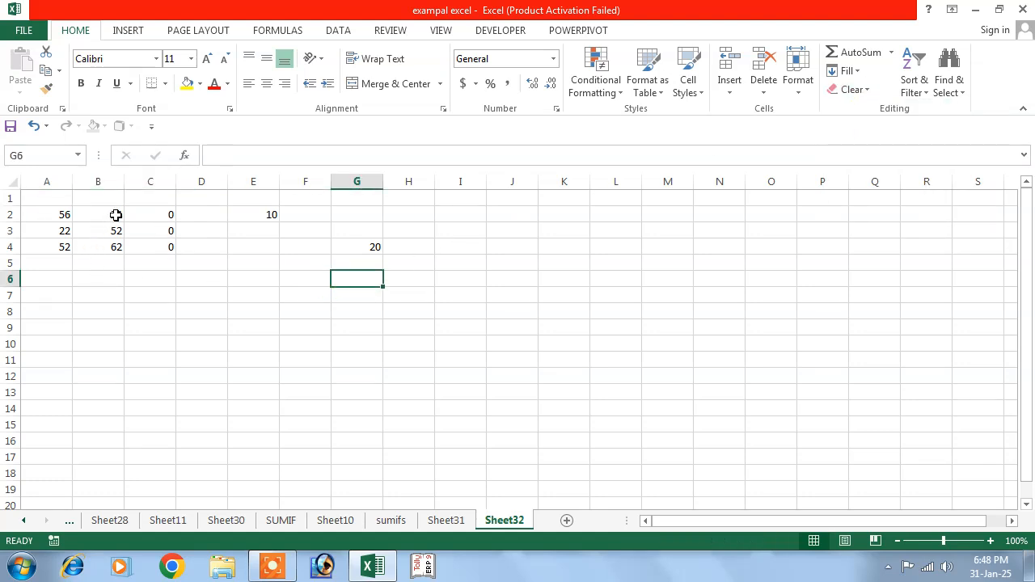
# Replace the formula in C2 with the product of the two cells beside it, =A2*B2
pyautogui.click(142, 216)
pyautogui.write('=')
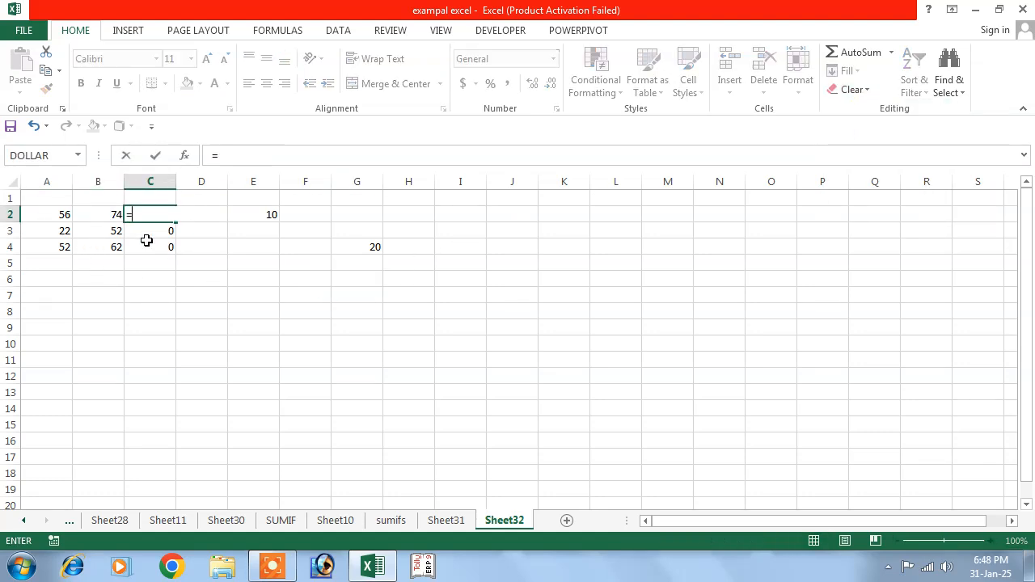
pyautogui.click(65, 214)
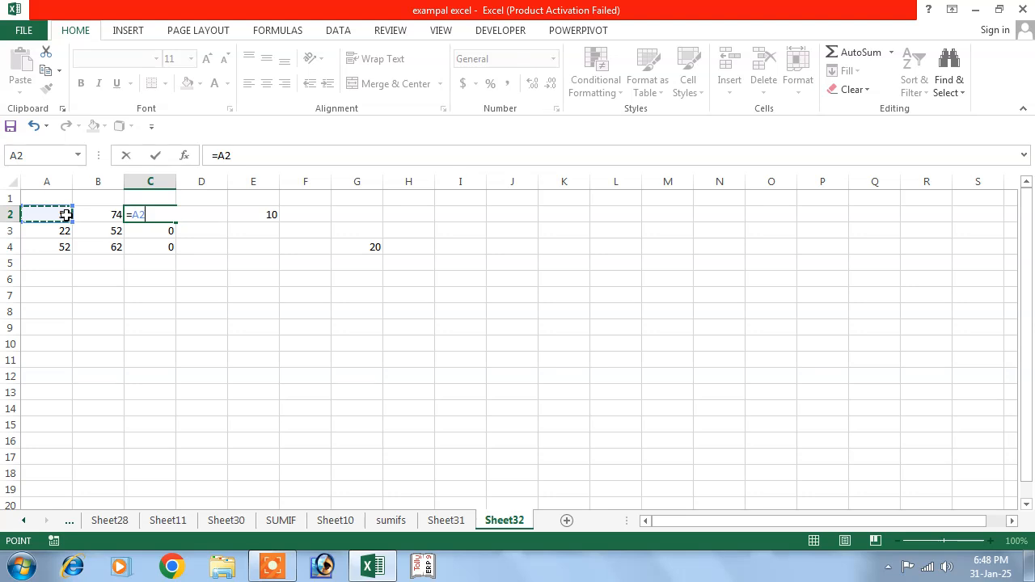
pyautogui.write('*')
pyautogui.click(99, 213)
pyautogui.press('Return')
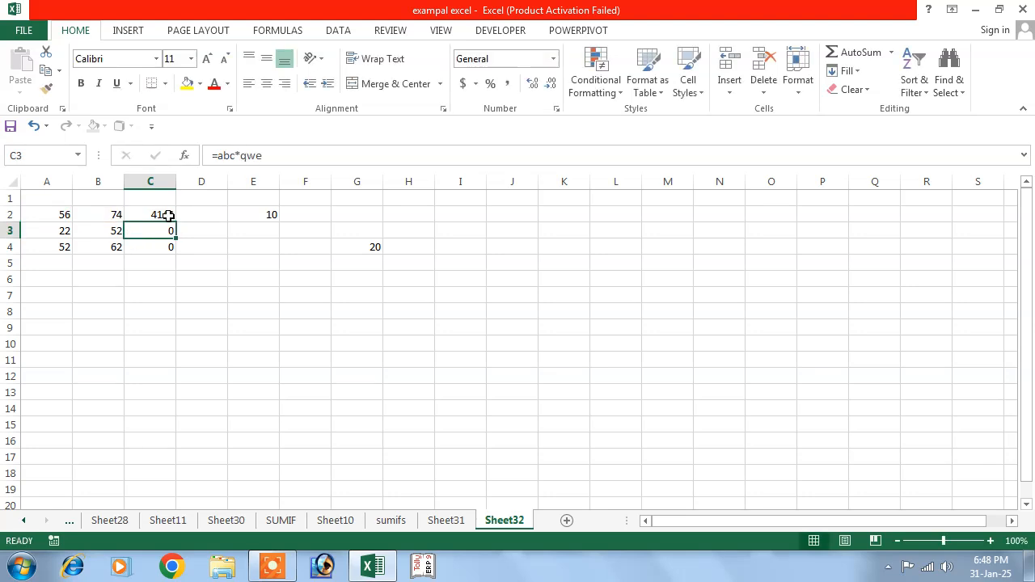
# Fill the product formula from C2 down to C4
pyautogui.click(167, 215)
pyautogui.moveTo(175, 221); pyautogui.dragTo(176, 257)
pyautogui.click(160, 295)
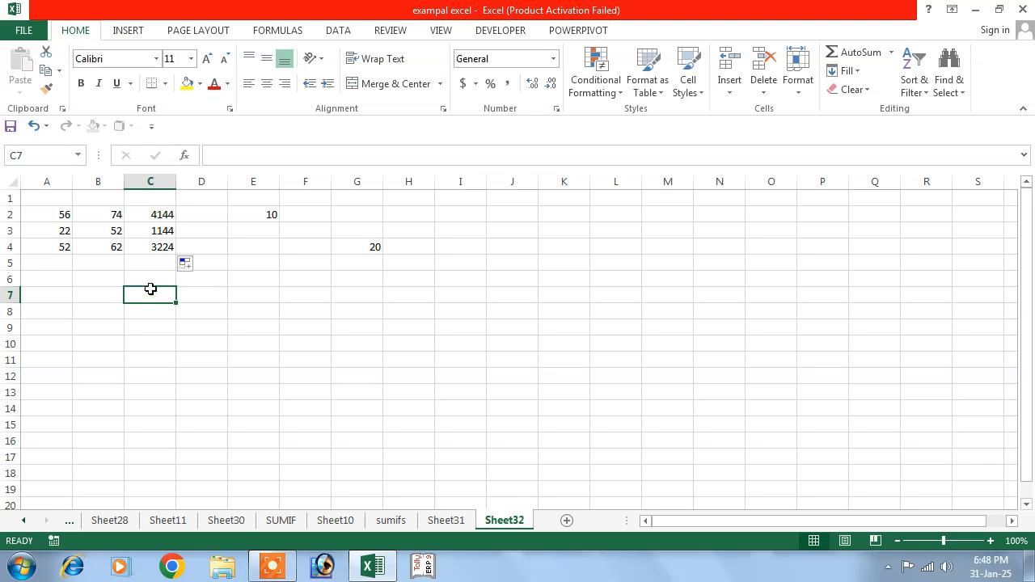
# Change the value in B3 to 48
pyautogui.click(101, 232)
pyautogui.write('48')
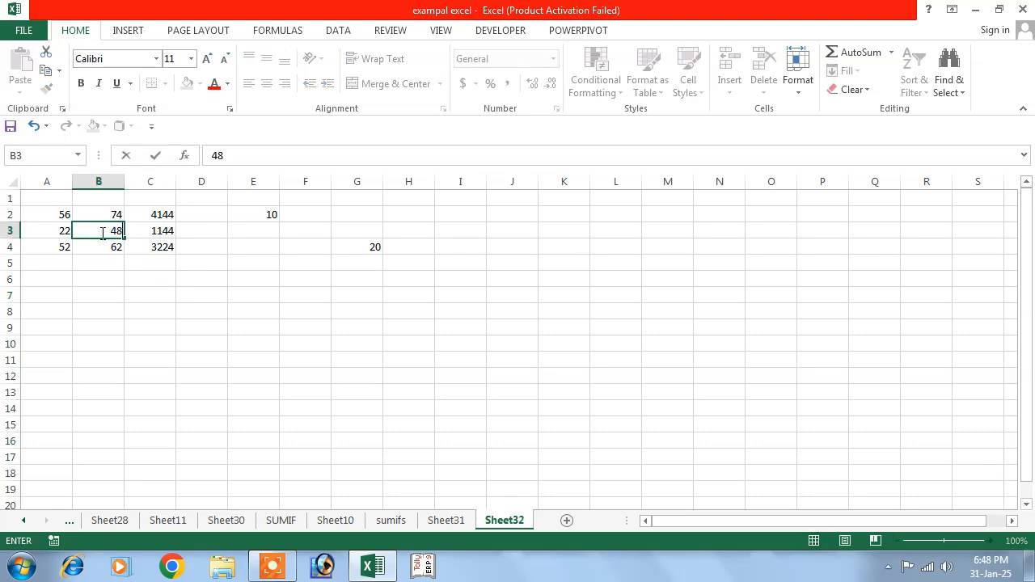
pyautogui.press('Return')
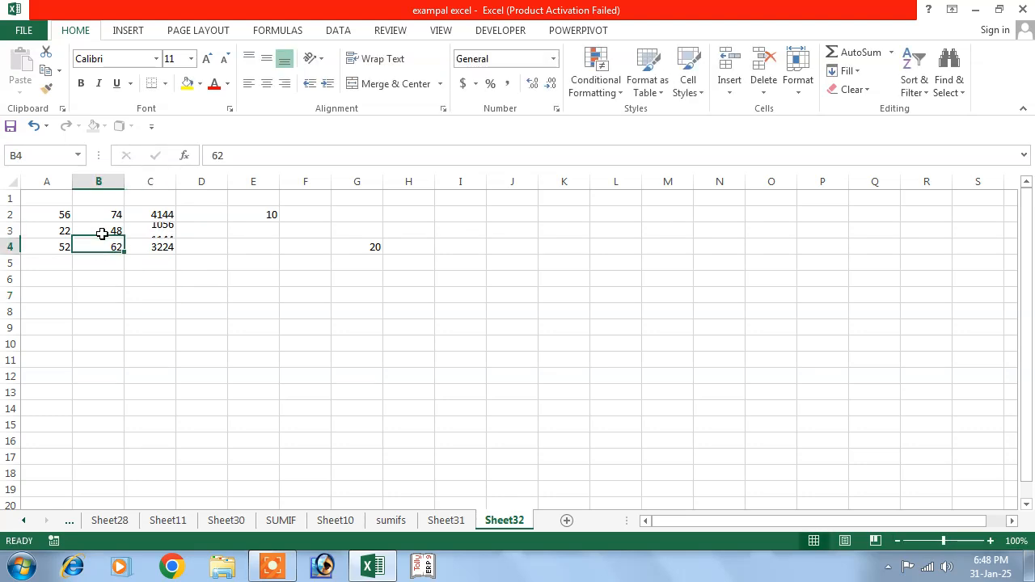
# Display the sheet's formulas in the cells instead of their results
pyautogui.click(129, 296)
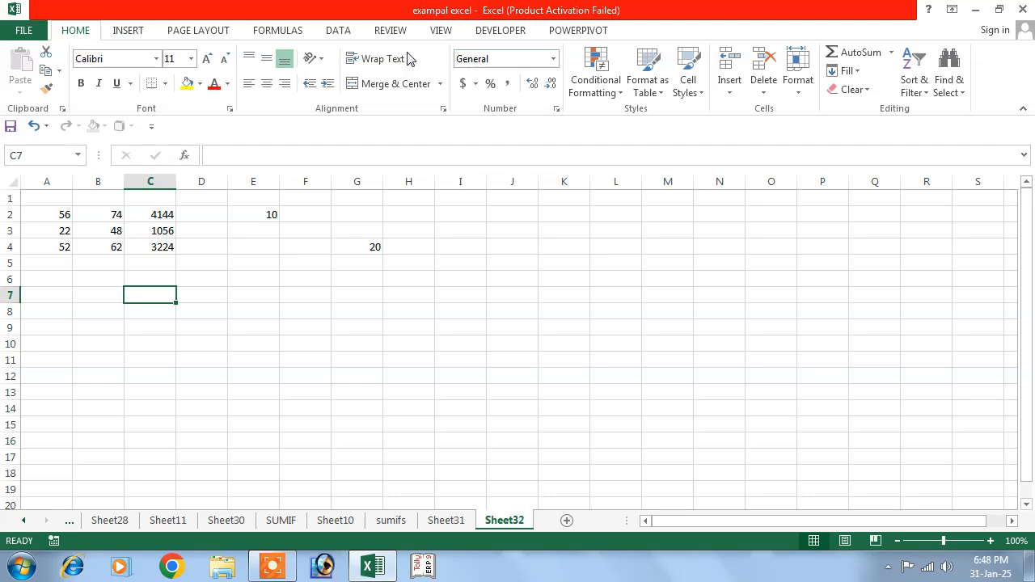
pyautogui.click(279, 31)
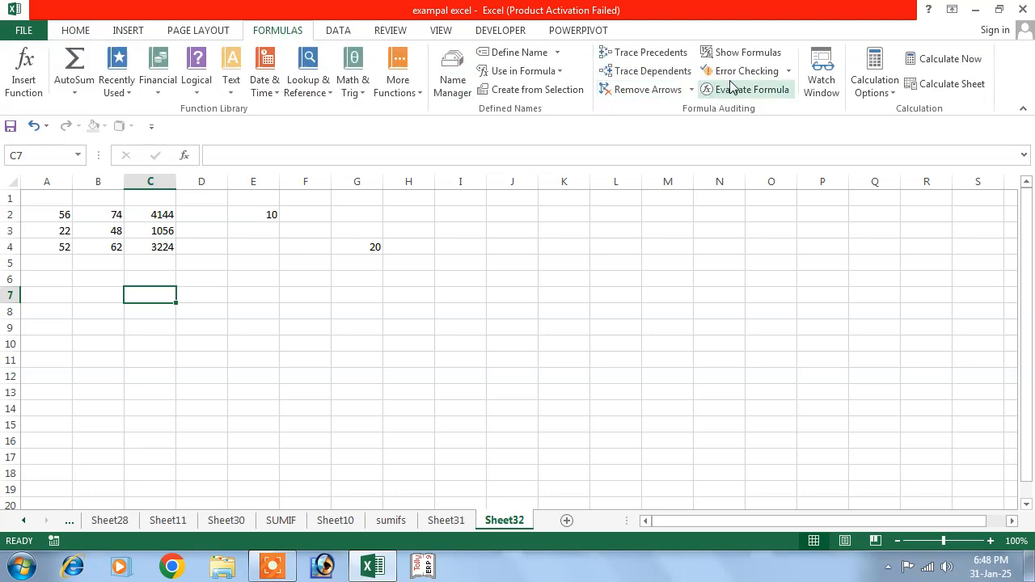
pyautogui.click(737, 53)
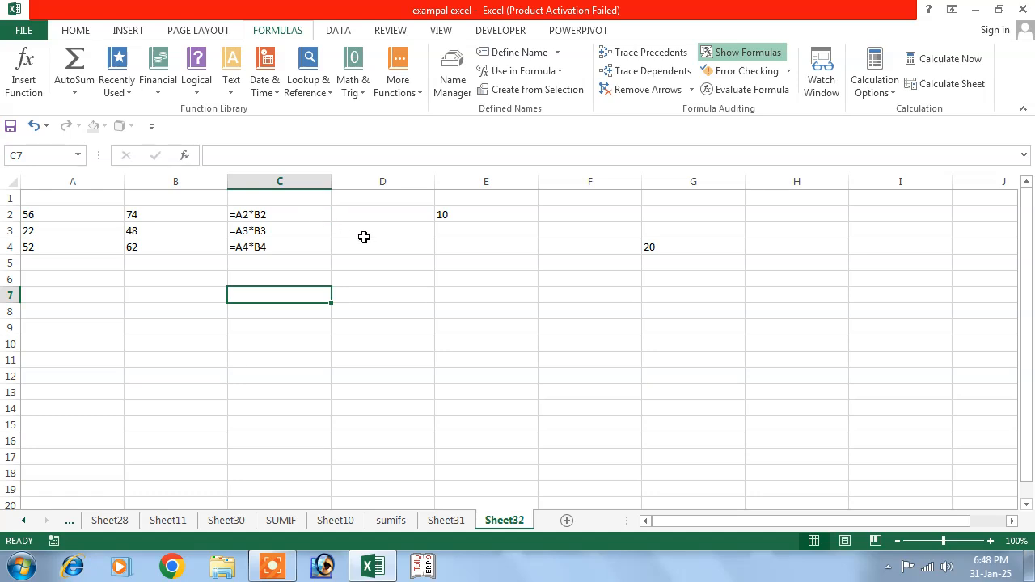
# Enter 45 in F2 and 54 in F3
pyautogui.click(559, 212)
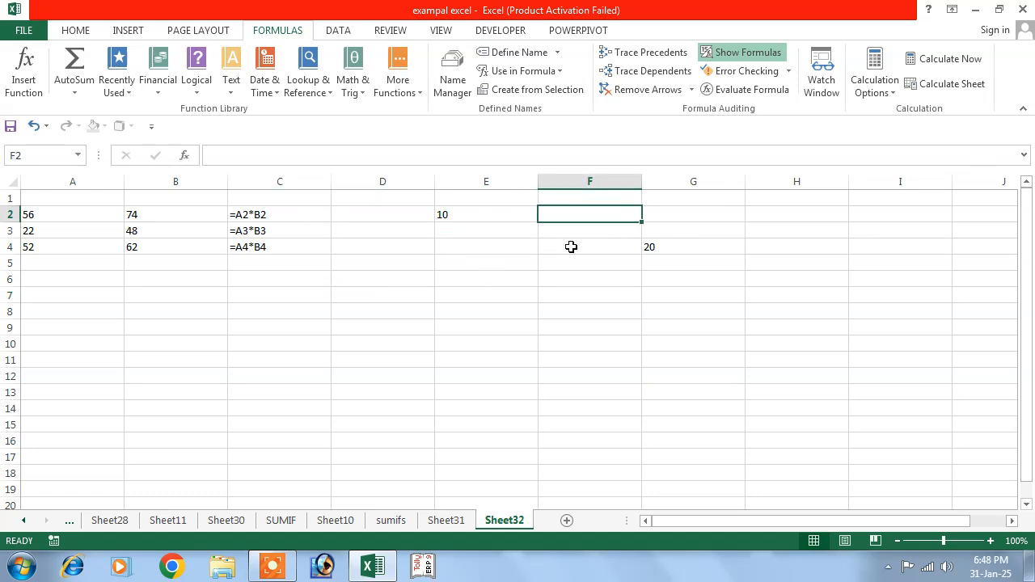
pyautogui.write('45')
pyautogui.press('Return')
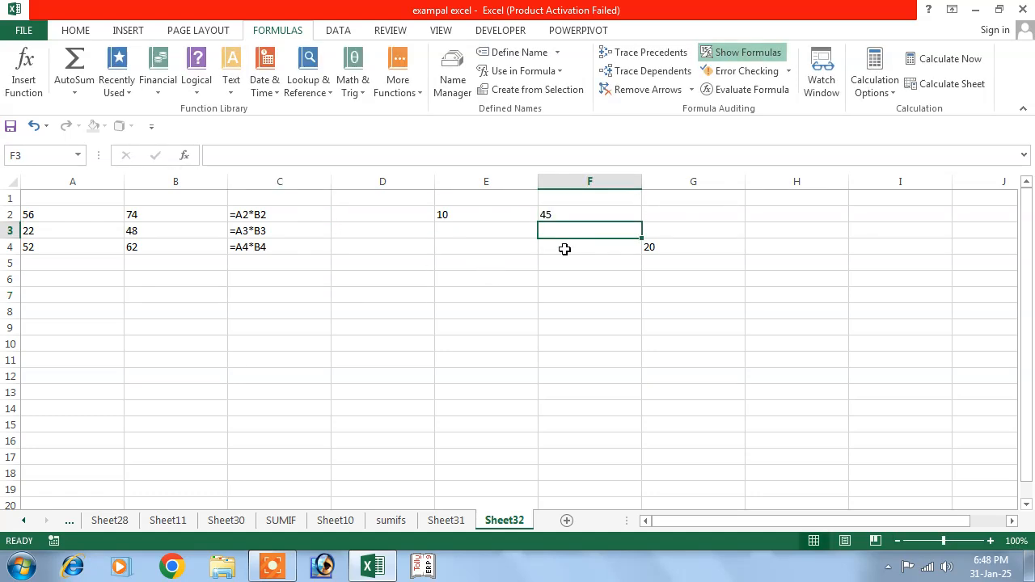
pyautogui.write('54')
pyautogui.press('Return')
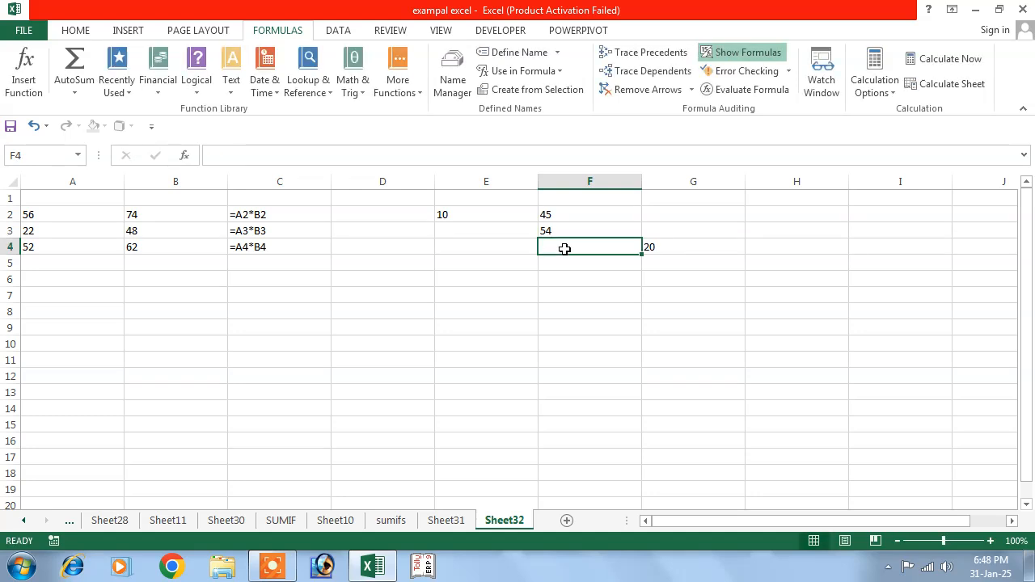
# Enter =SUM(F2:F3) in F4 to add the two numbers above it
pyautogui.write('=sum')
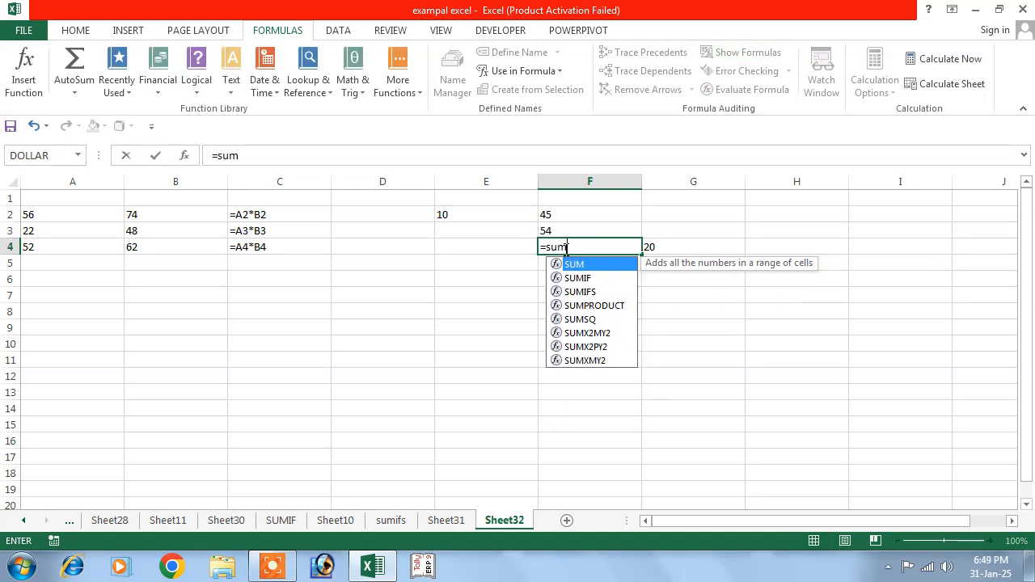
pyautogui.write('(')
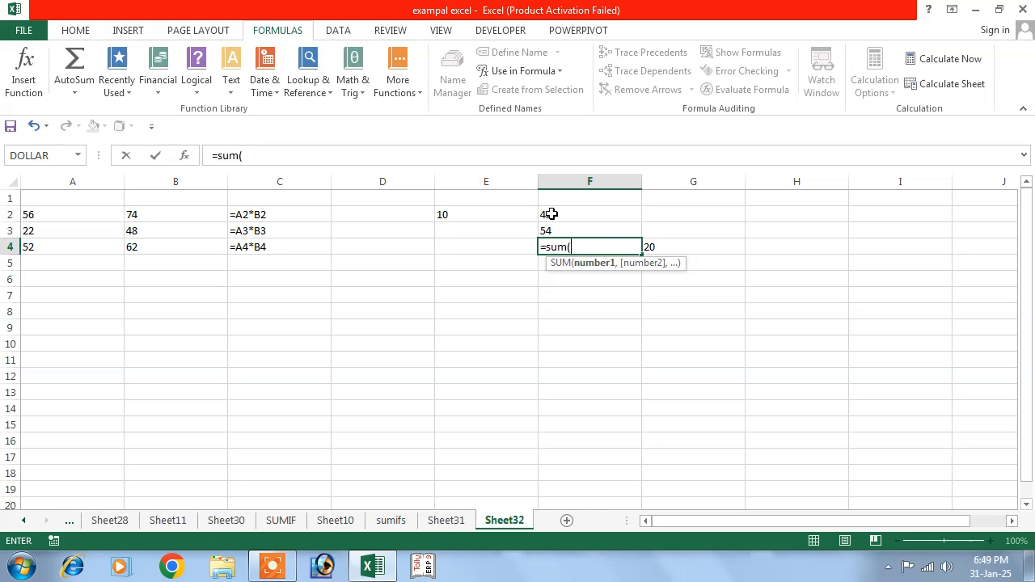
pyautogui.moveTo(550, 214); pyautogui.dragTo(551, 228)
pyautogui.write(')')
pyautogui.press('Return')
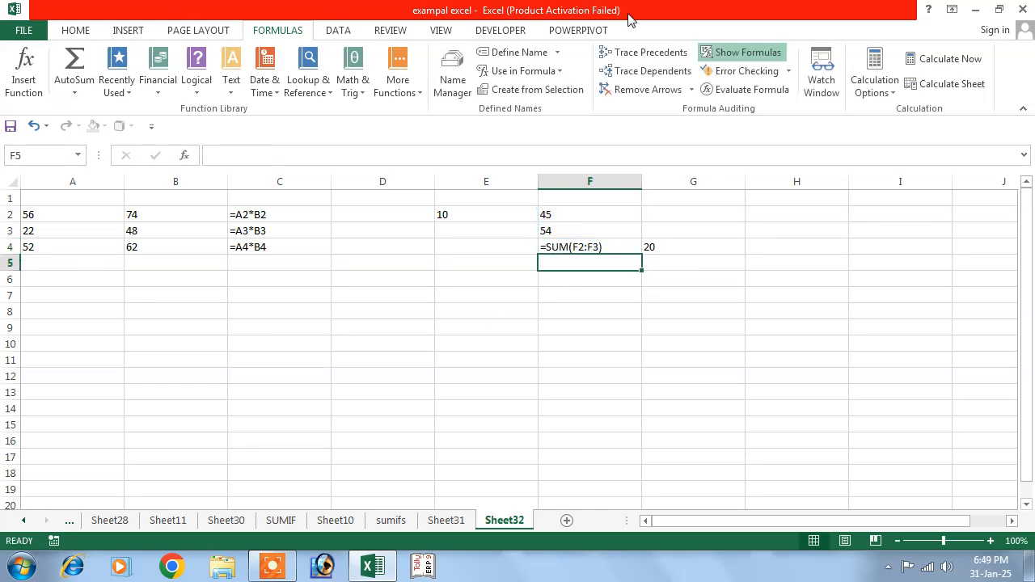
# Toggle the formula display off and on several times, ending with calculated values shown in the cells
pyautogui.click(719, 51)
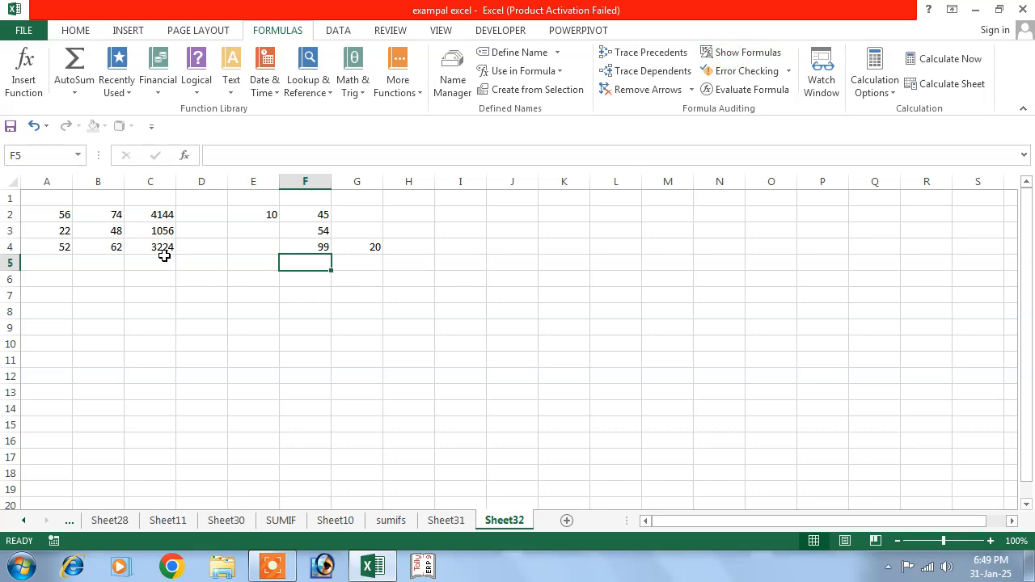
pyautogui.click(743, 53)
pyautogui.click(743, 53)
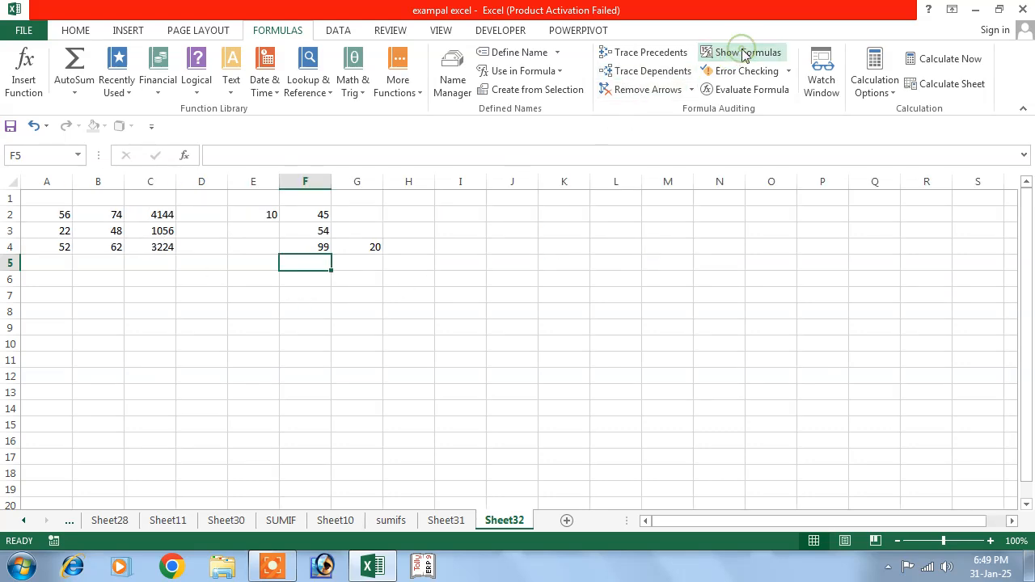
pyautogui.click(742, 51)
pyautogui.click(742, 52)
pyautogui.click(743, 52)
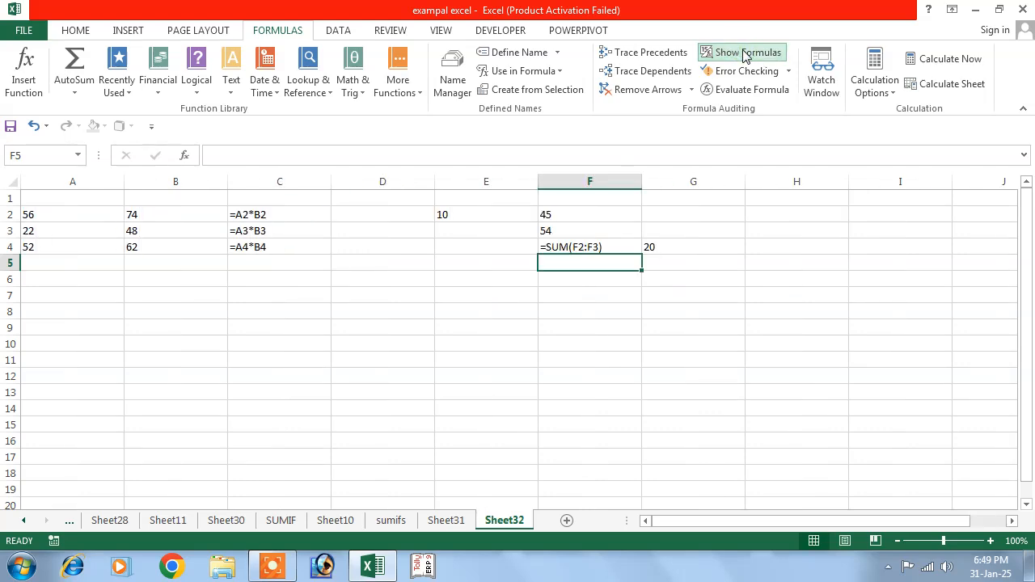
pyautogui.click(744, 53)
pyautogui.click(744, 53)
pyautogui.click(743, 53)
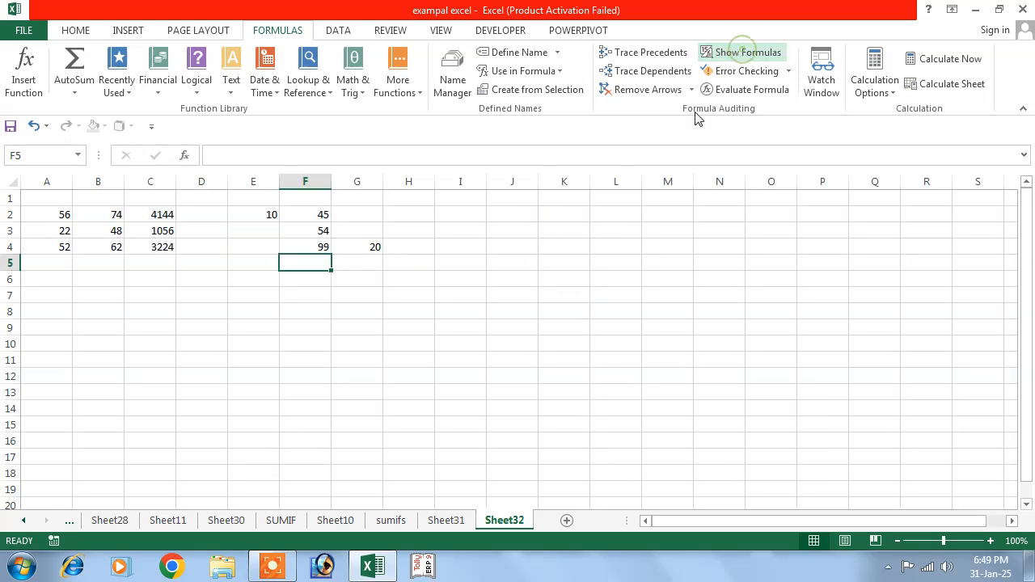
# Enter 45 in J1 and 56 in K1
pyautogui.click(527, 198)
pyautogui.write('4')
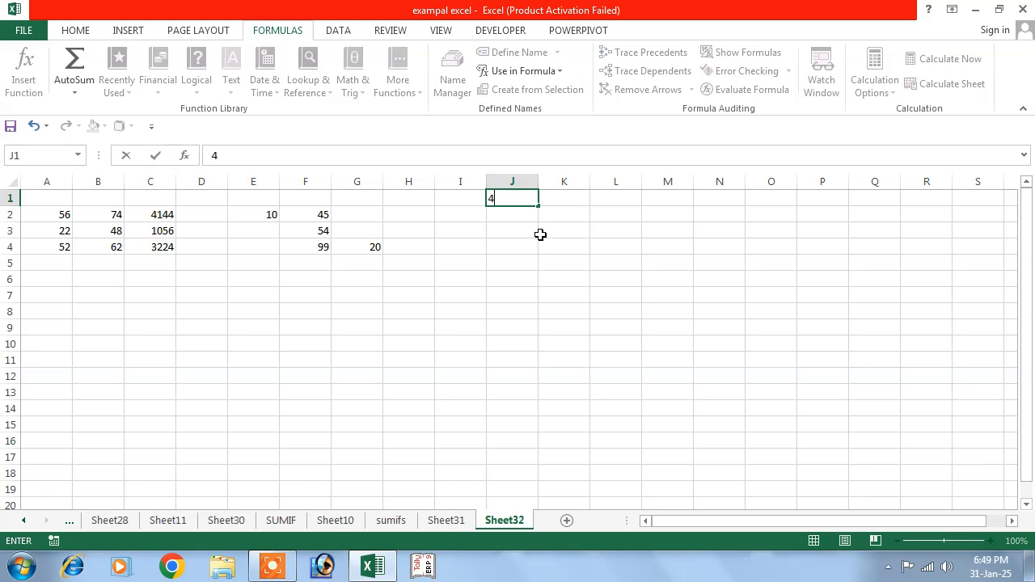
pyautogui.press('Tab')
pyautogui.write('56')
pyautogui.press('Tab')
pyautogui.press('Tab')
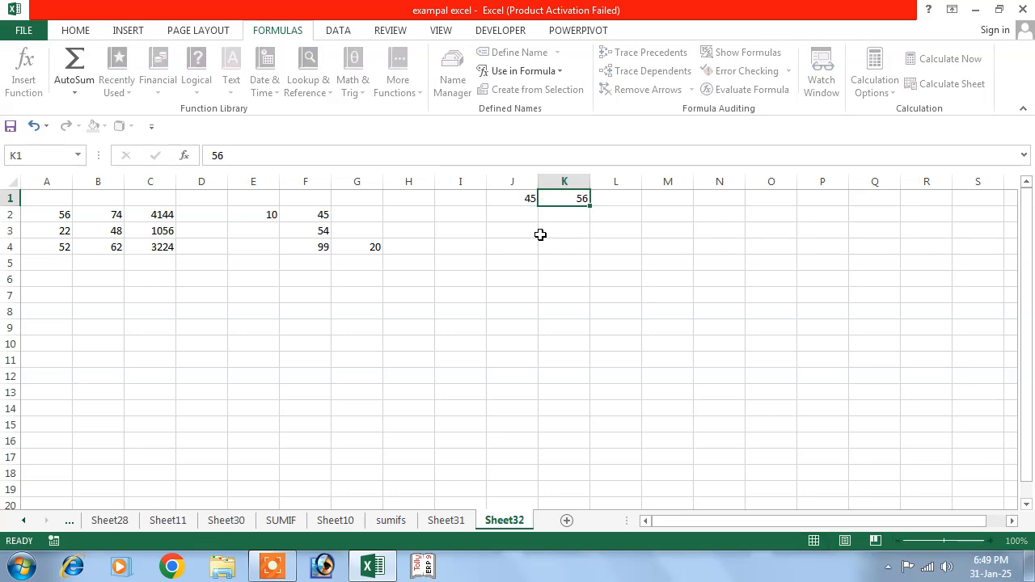
# Enter the comma-separated formula =J1,K1 in M1
pyautogui.write('=')
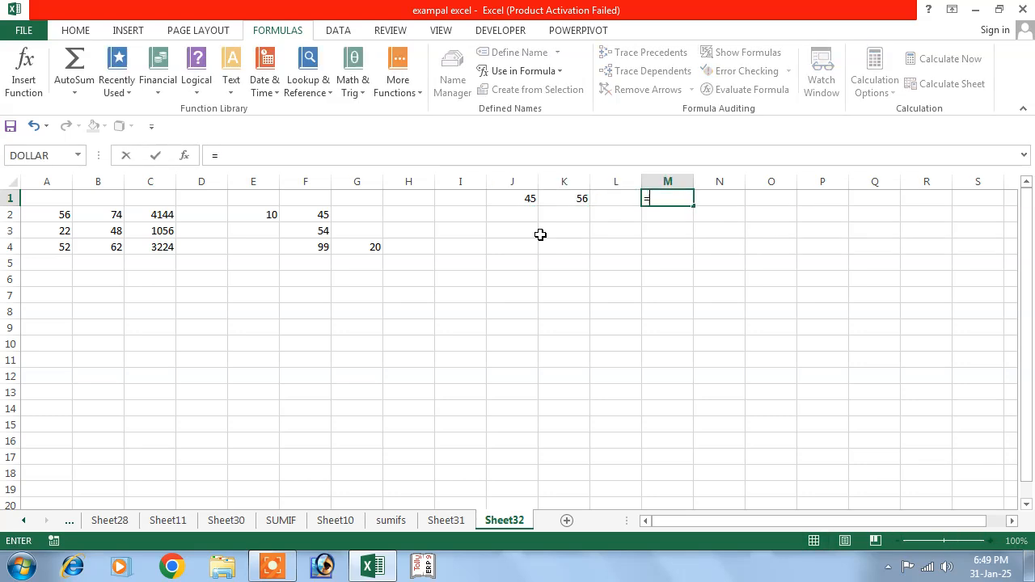
pyautogui.click(519, 200)
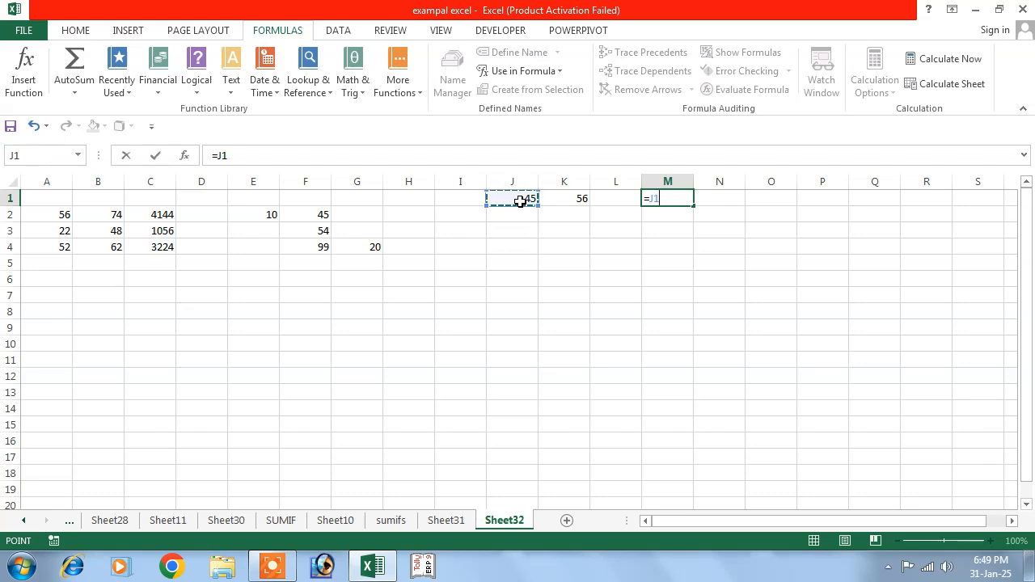
pyautogui.write(',')
pyautogui.click(576, 198)
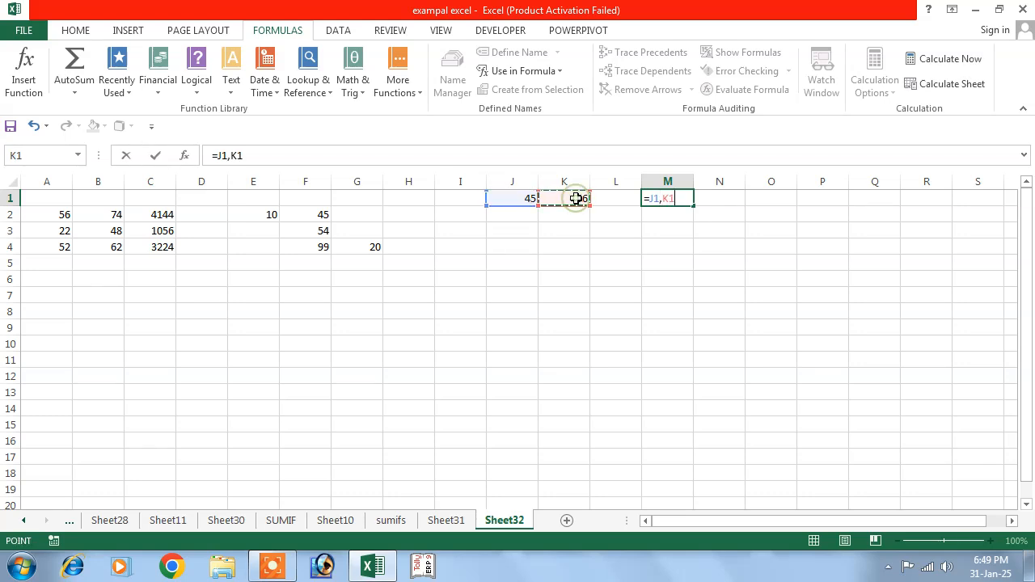
pyautogui.press('Return')
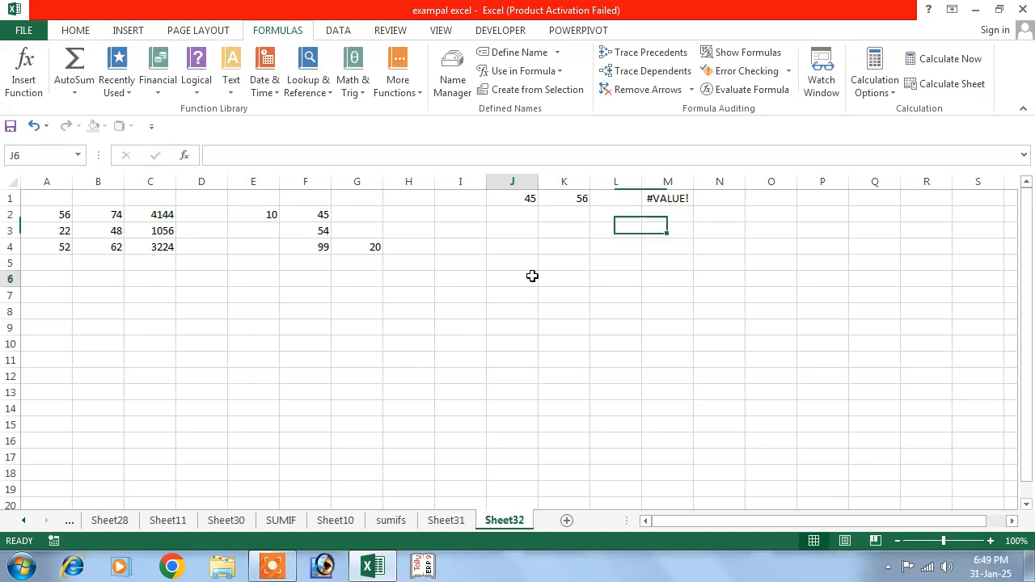
# Try Evaluate Formula on the empty cell L1, and close it
pyautogui.click(527, 278)
pyautogui.click(524, 200)
pyautogui.click(616, 202)
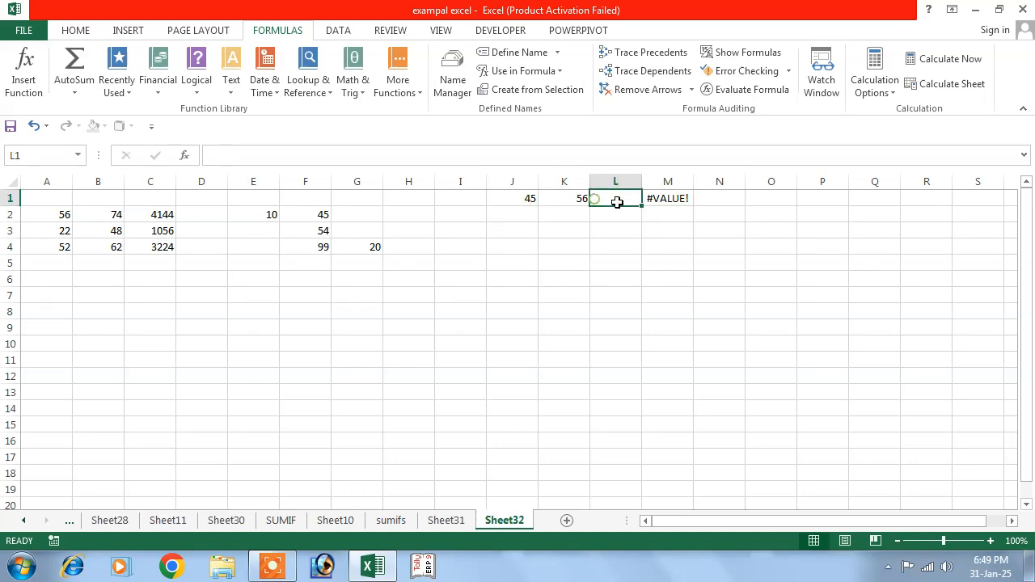
pyautogui.click(745, 90)
pyautogui.click(951, 140)
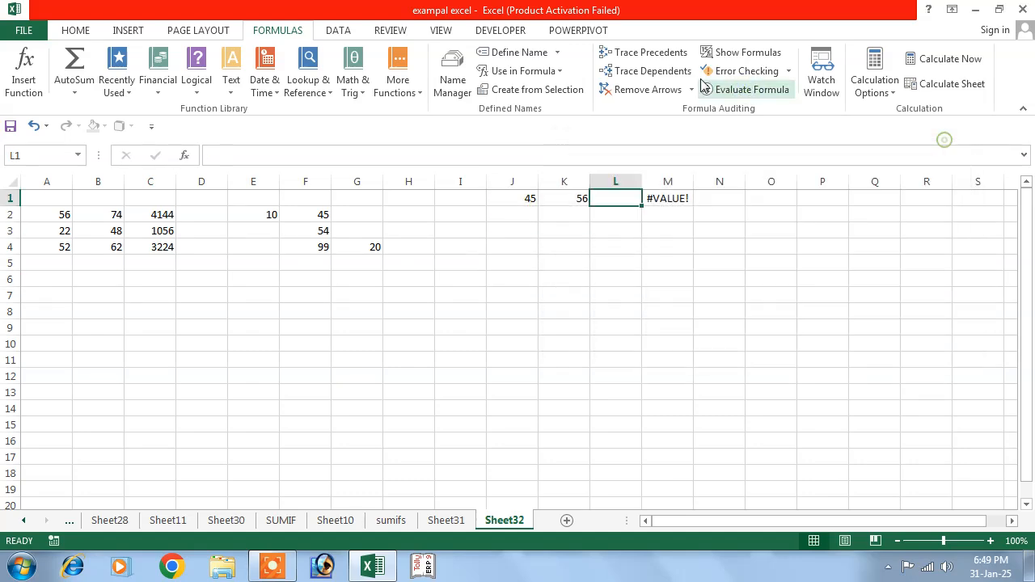
# Run Error Checking on the sheet three times to review the faulty formula in M1, and clear M1
pyautogui.click(725, 71)
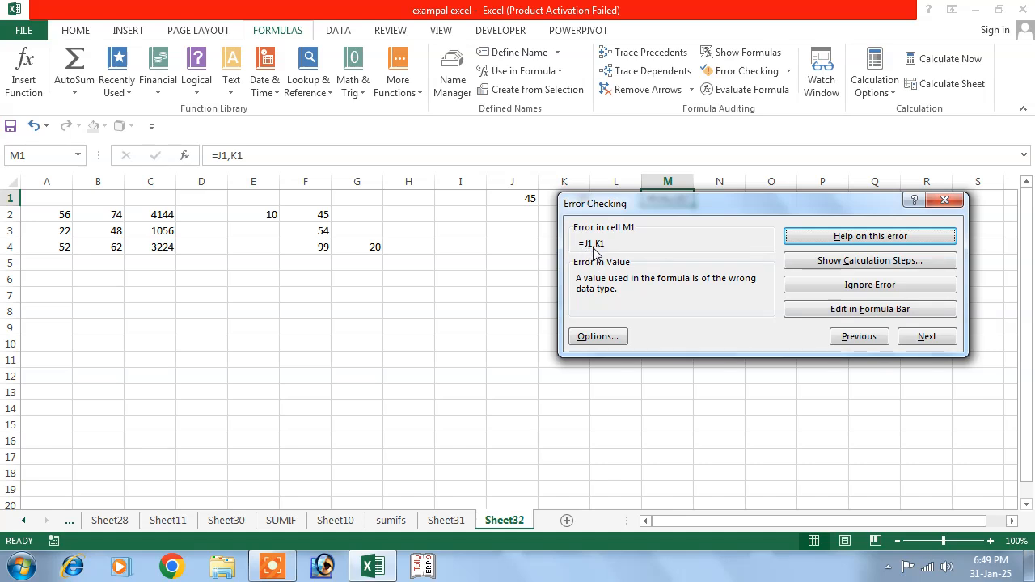
pyautogui.click(944, 200)
pyautogui.click(230, 304)
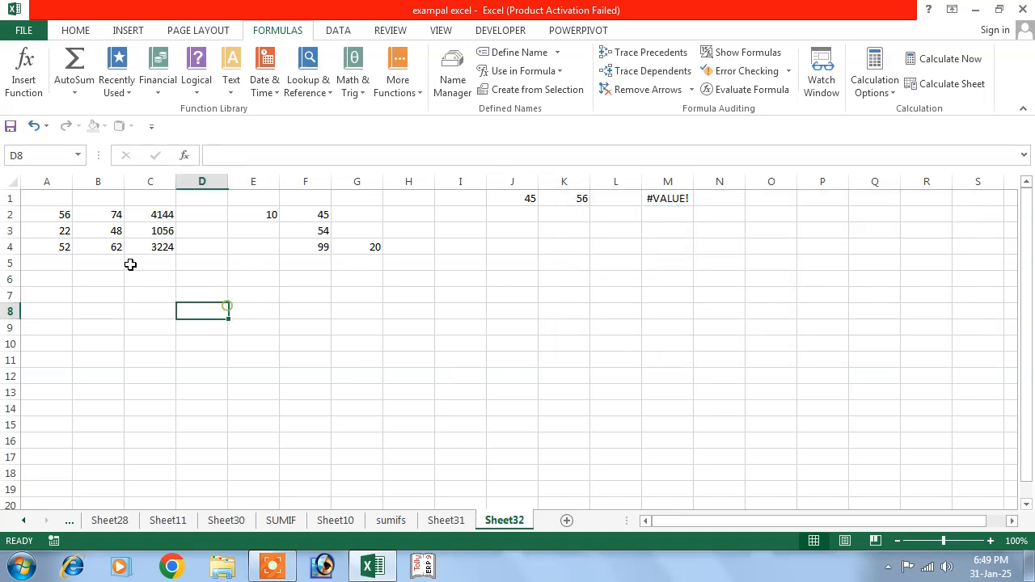
pyautogui.click(55, 198)
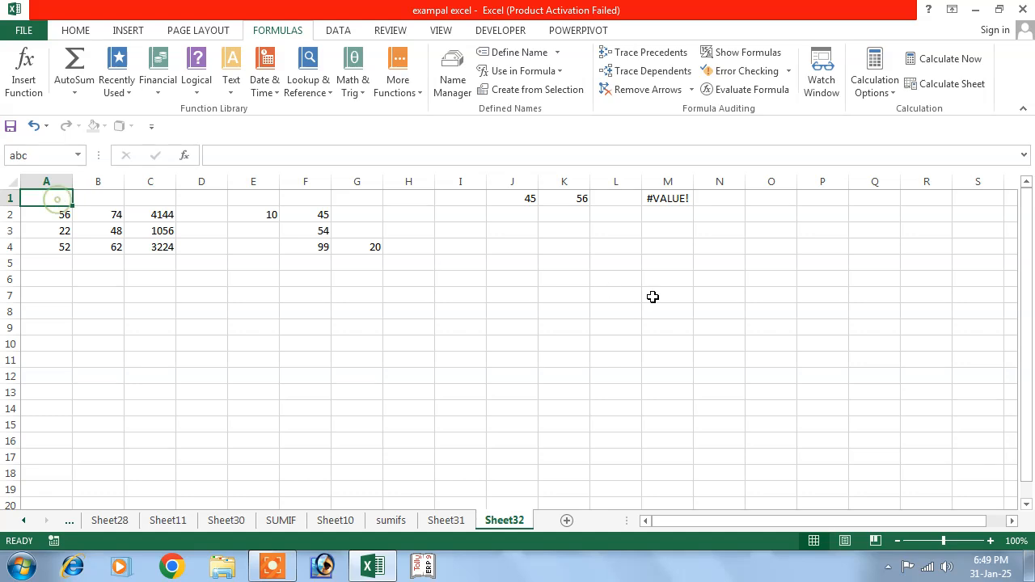
pyautogui.click(735, 72)
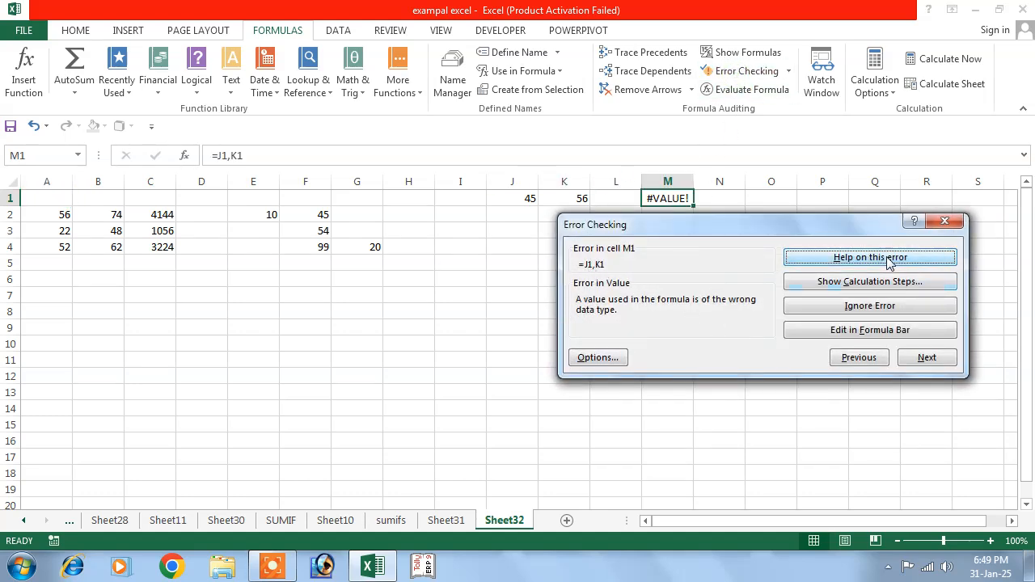
pyautogui.click(938, 223)
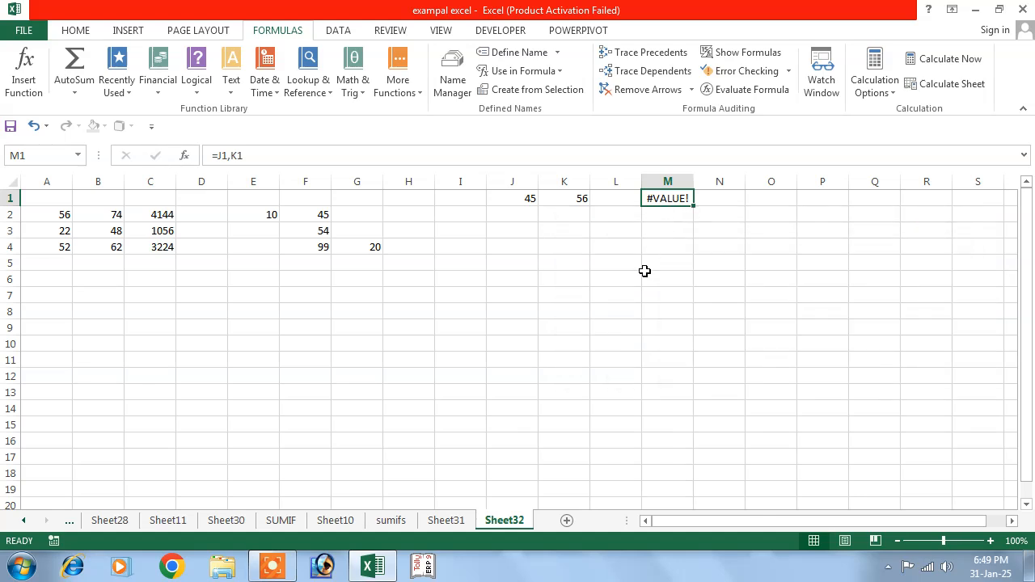
pyautogui.click(448, 309)
pyautogui.click(234, 327)
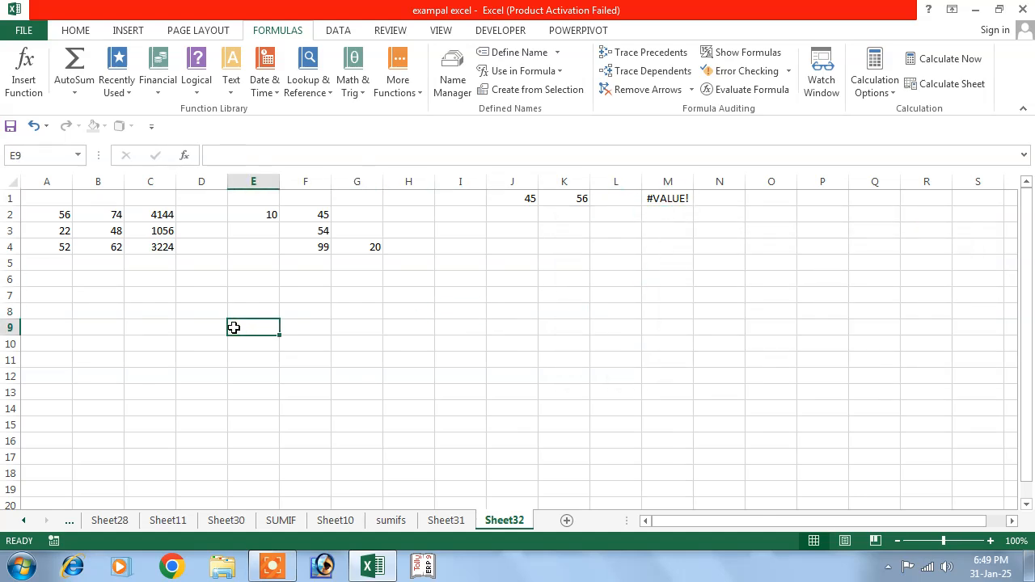
pyautogui.click(732, 71)
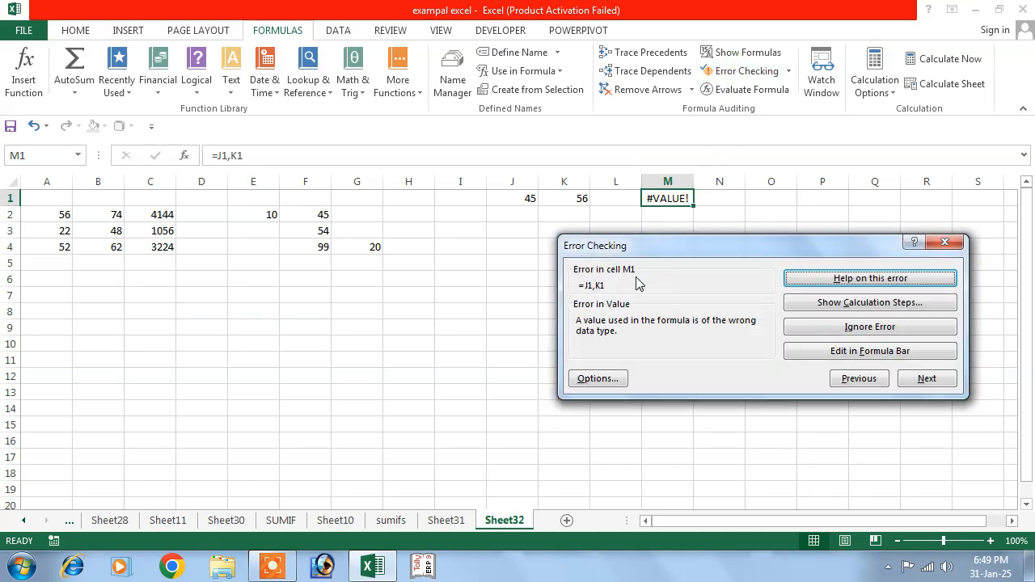
pyautogui.click(942, 241)
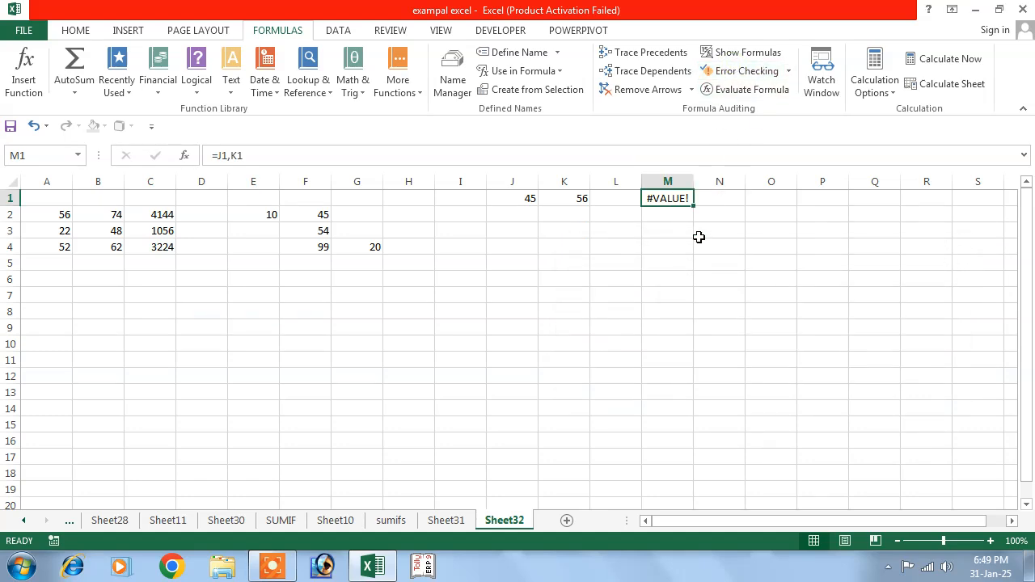
pyautogui.press('Delete')
# Step through the multiplication formula in C2 with Evaluate Formula until it is fully evaluated, and close the evaluation
pyautogui.click(153, 215)
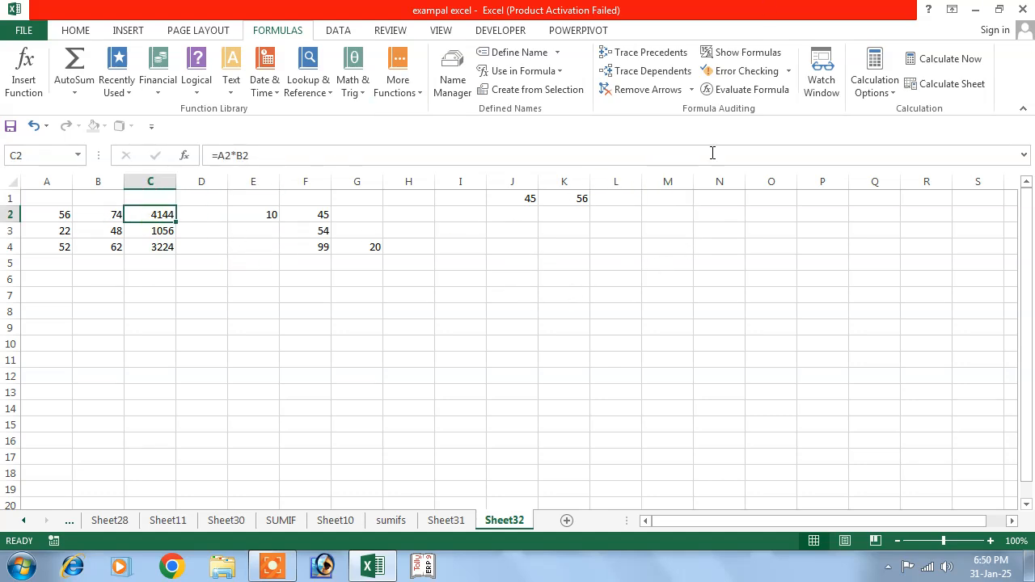
pyautogui.click(741, 90)
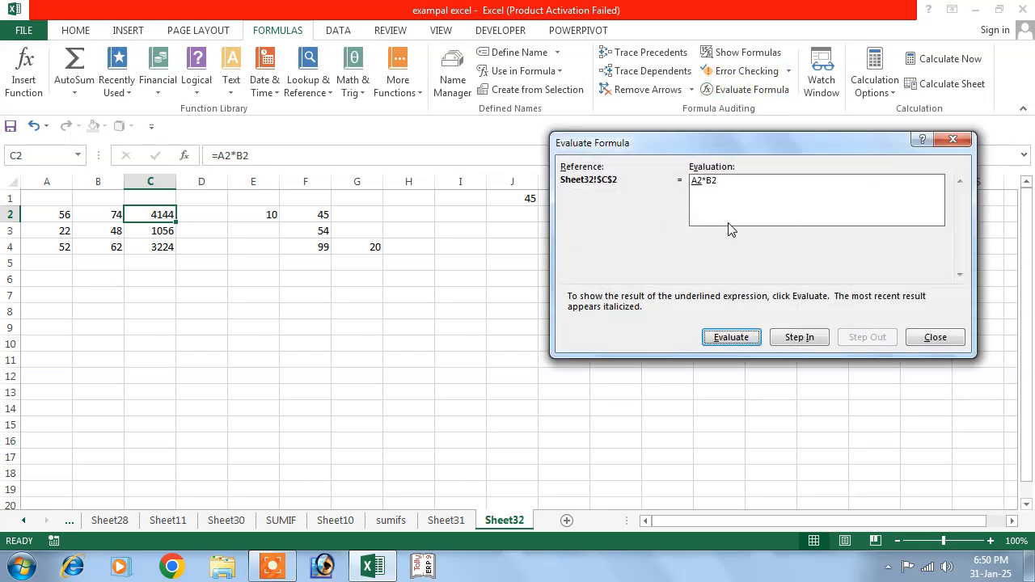
pyautogui.click(730, 337)
pyautogui.click(730, 337)
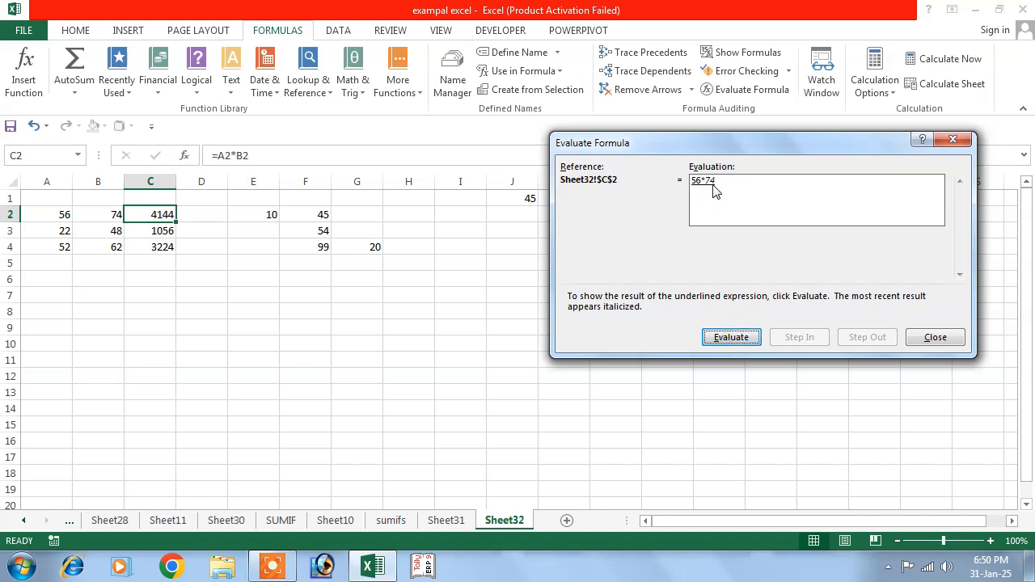
pyautogui.click(714, 338)
pyautogui.click(952, 140)
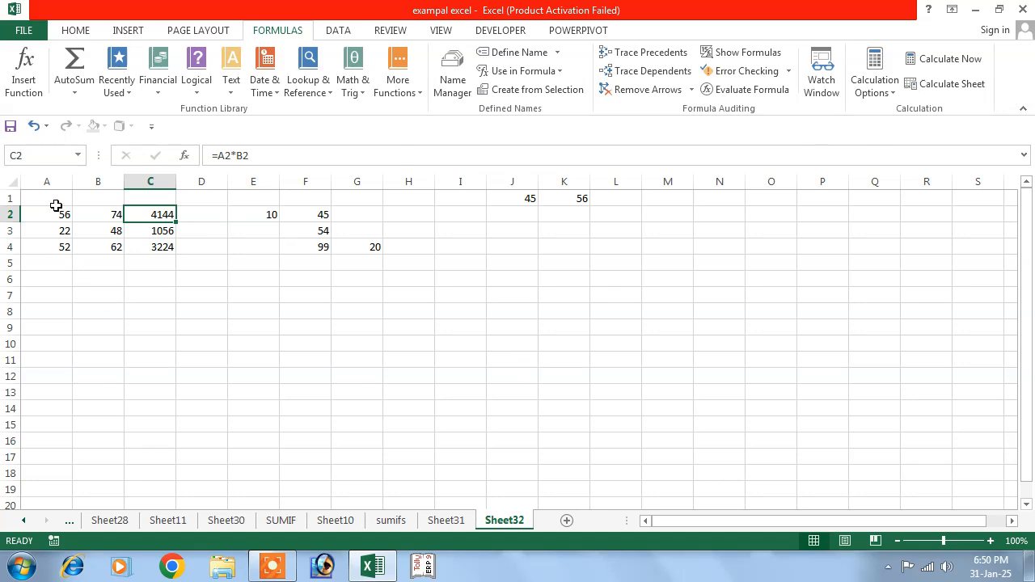
# Clear the contents of the range J1:L2
pyautogui.moveTo(514, 197); pyautogui.dragTo(609, 227)
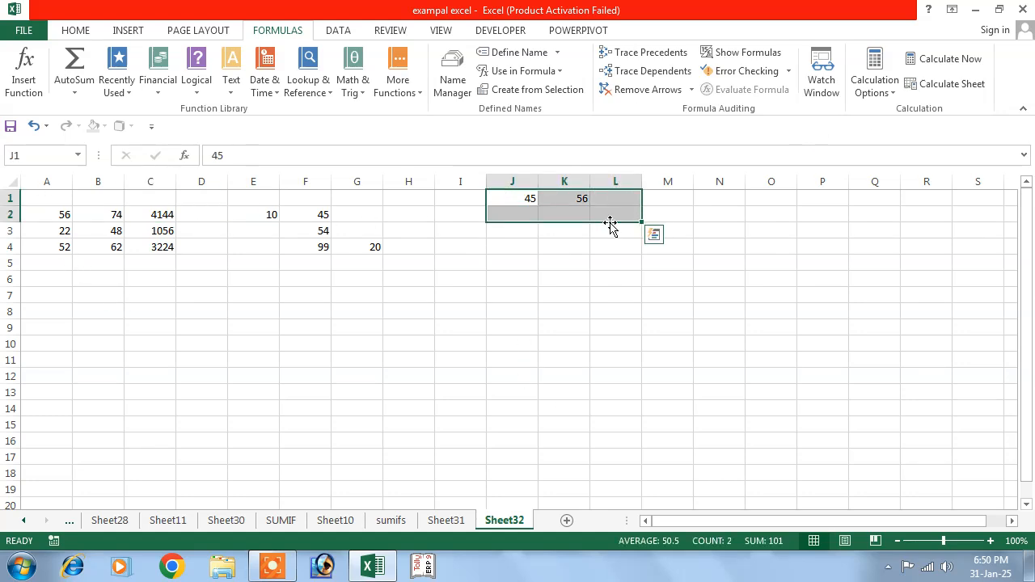
pyautogui.press('Delete')
pyautogui.click(512, 280)
# Add the data block from A1 across to column G to the Watch Window
pyautogui.click(821, 81)
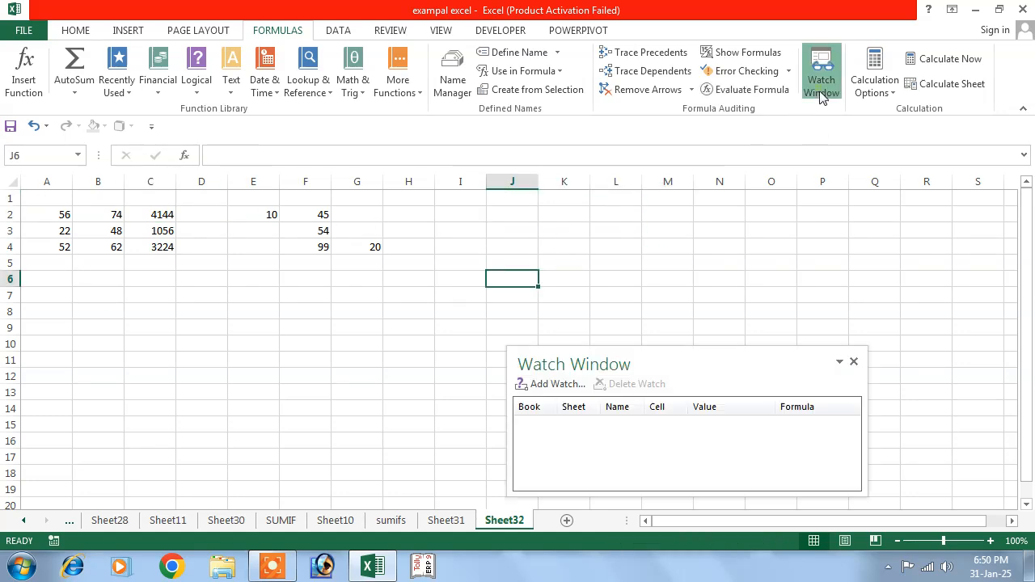
pyautogui.click(540, 385)
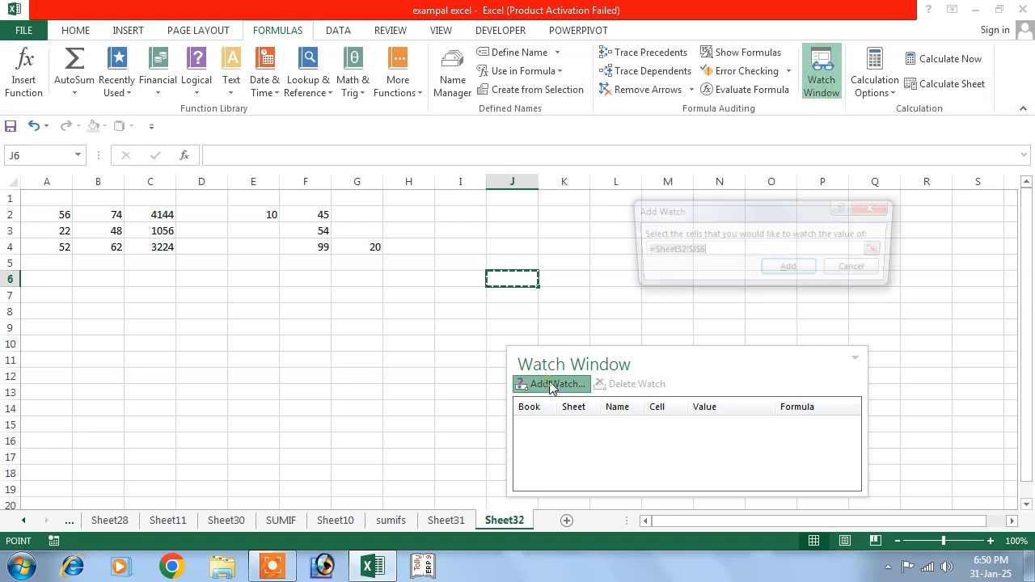
pyautogui.moveTo(65, 203); pyautogui.dragTo(373, 271)
pyautogui.click(790, 269)
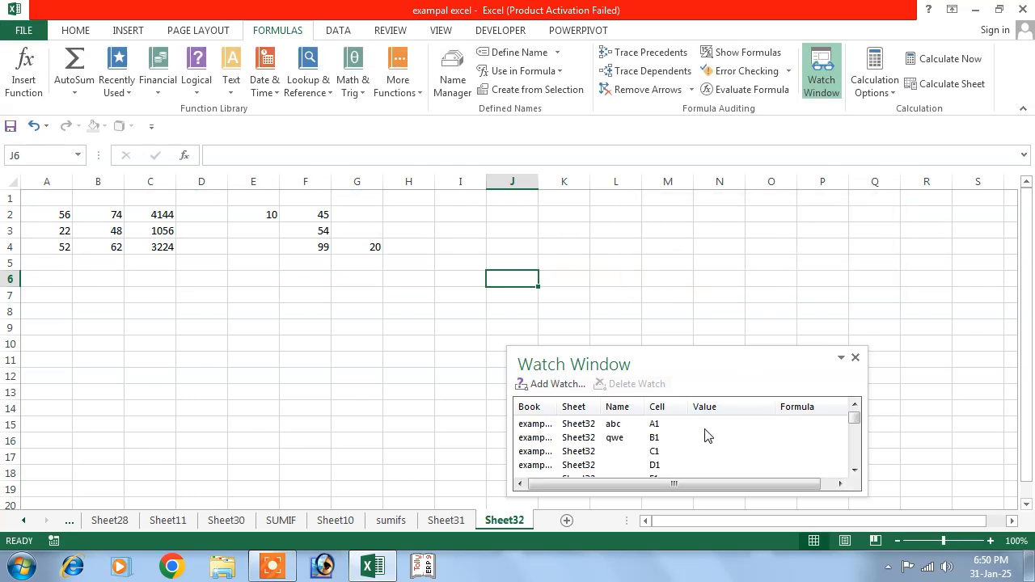
# Review the watched cells' values and formulas, compare the F4 entry with its cell, and close the Watch Window
pyautogui.moveTo(681, 383); pyautogui.dragTo(651, 370)
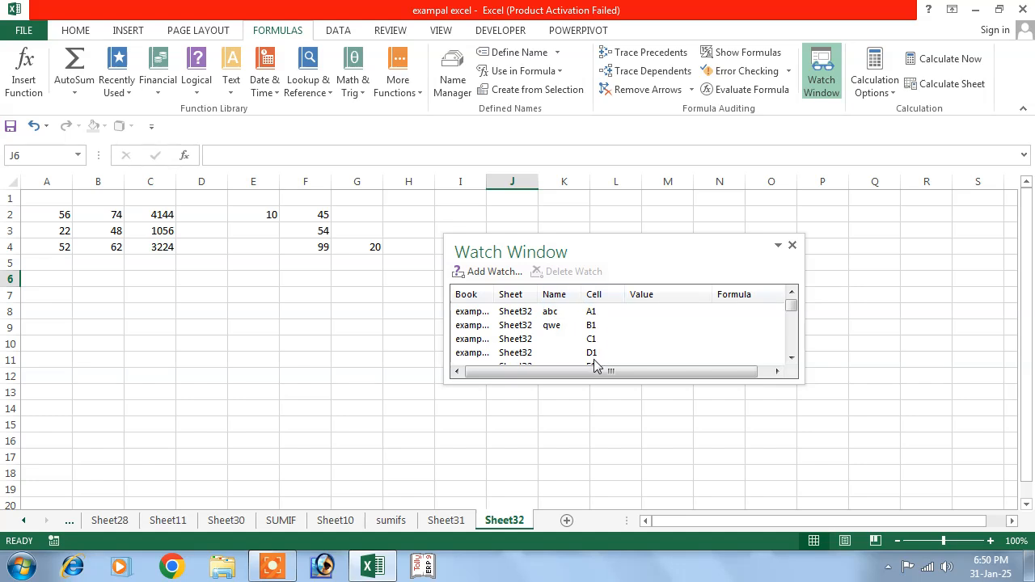
pyautogui.moveTo(790, 312); pyautogui.dragTo(790, 335)
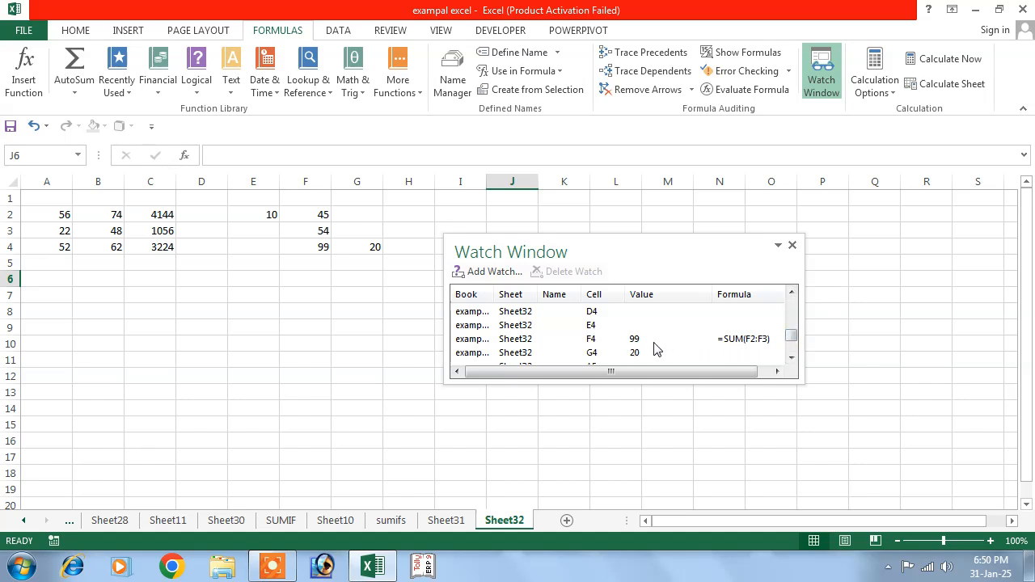
pyautogui.click(314, 249)
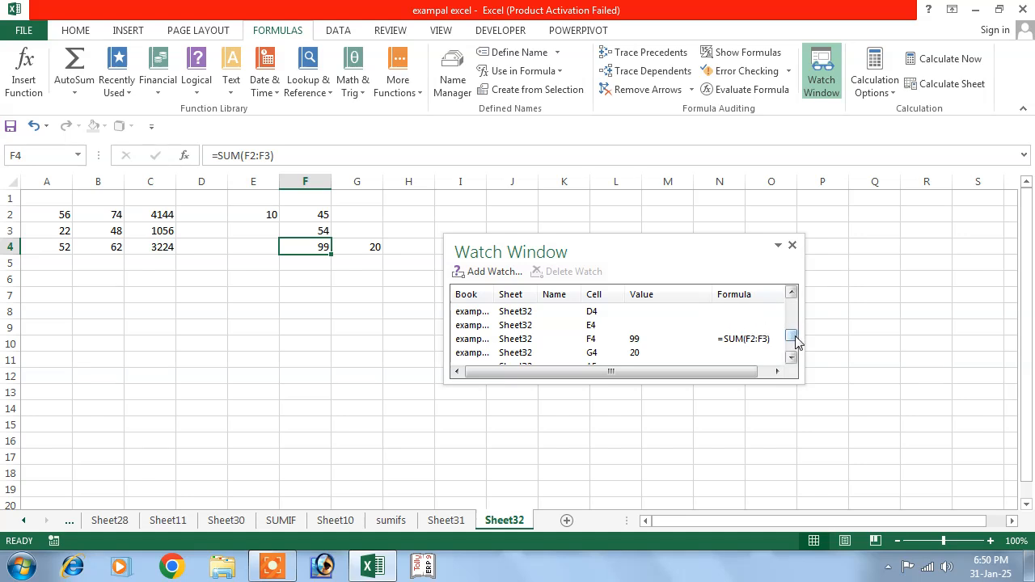
pyautogui.moveTo(795, 340); pyautogui.dragTo(788, 269)
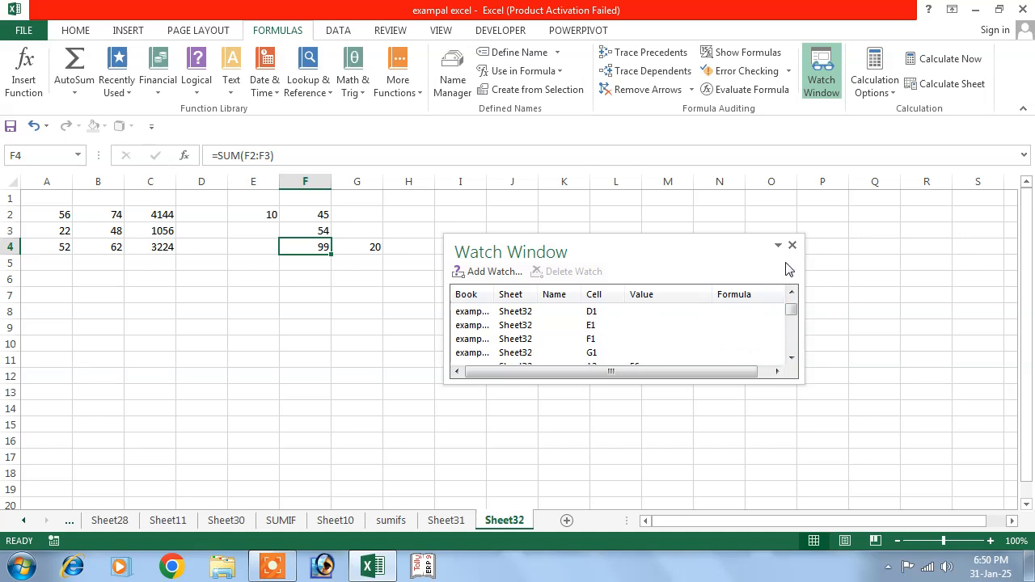
pyautogui.click(791, 245)
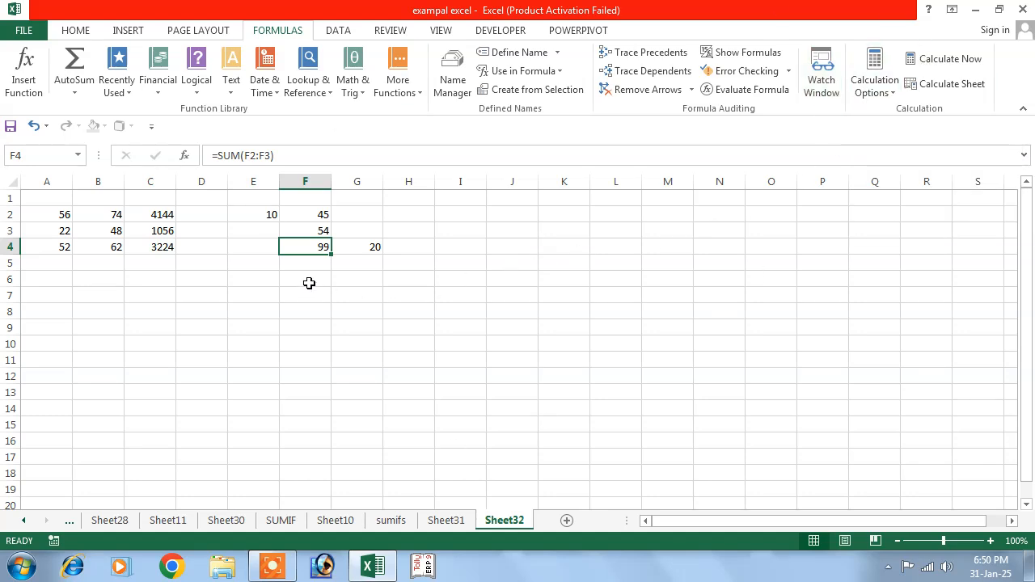
# Clear the sample data in E2:H8 and A1:D6
pyautogui.moveTo(253, 219); pyautogui.dragTo(430, 307)
pyautogui.press('Delete')
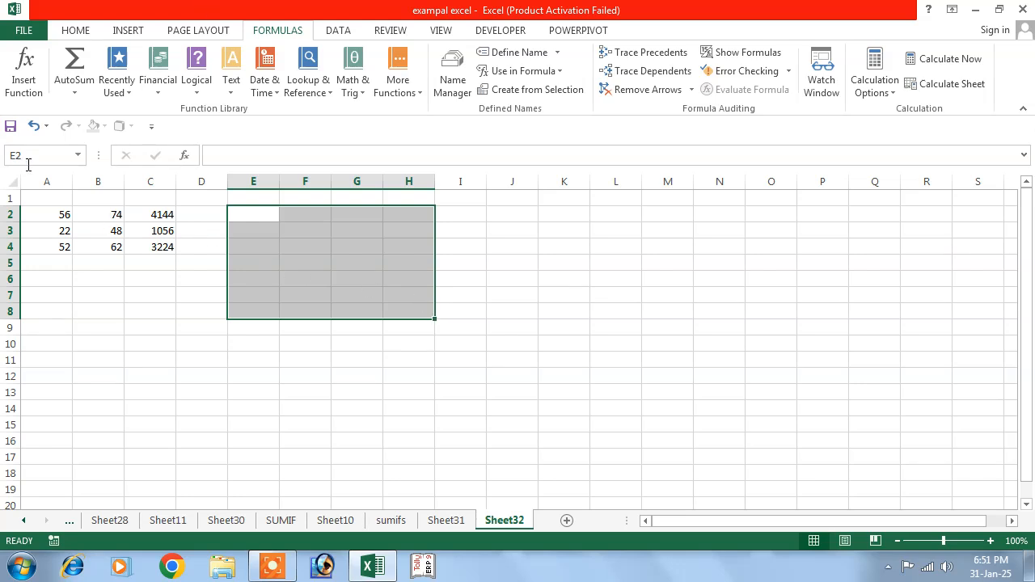
pyautogui.moveTo(49, 196); pyautogui.dragTo(214, 282)
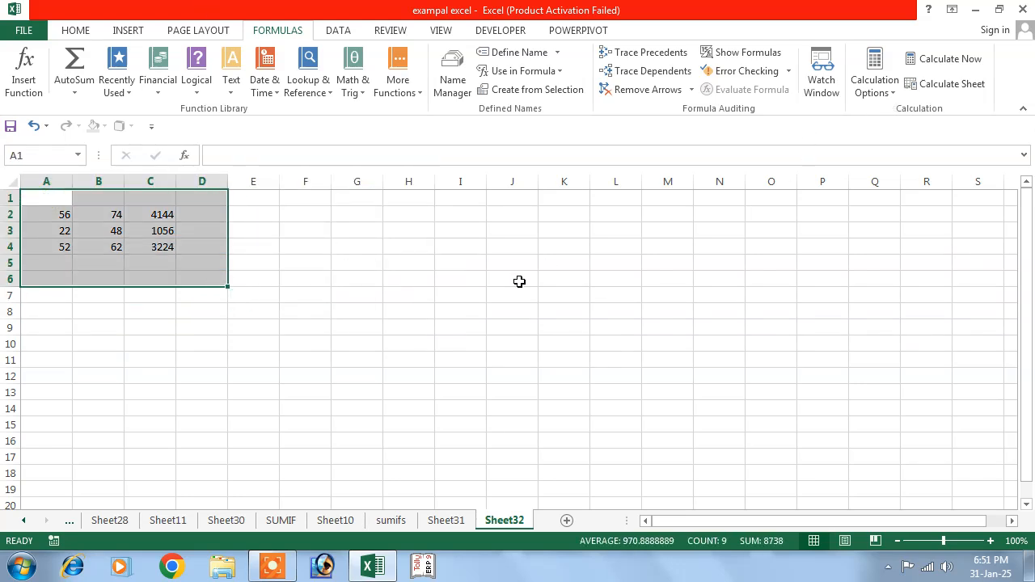
pyautogui.press('Delete')
# Enter 45 in H5 and 56 in H6
pyautogui.click(422, 267)
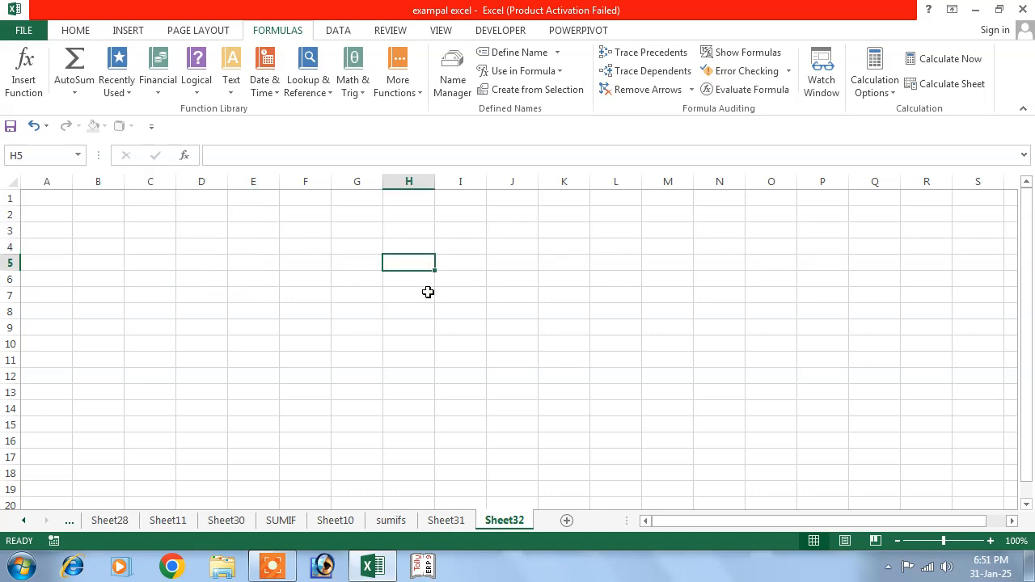
pyautogui.write('45')
pyautogui.press('Return')
pyautogui.write('56')
pyautogui.press('Return')
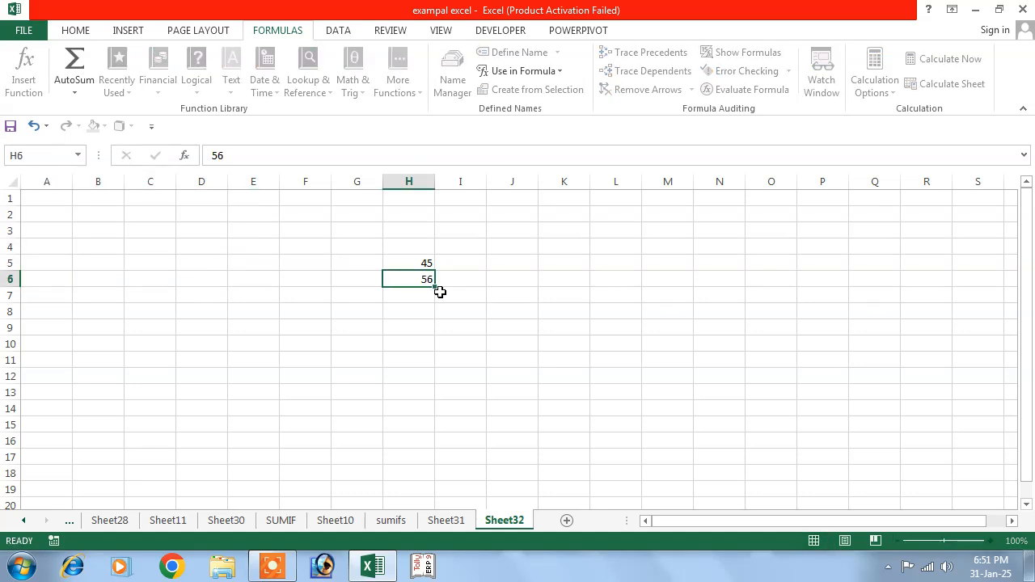
# Enter the product formula =H5*H6 in H8
pyautogui.press('Return')
pyautogui.write('=')
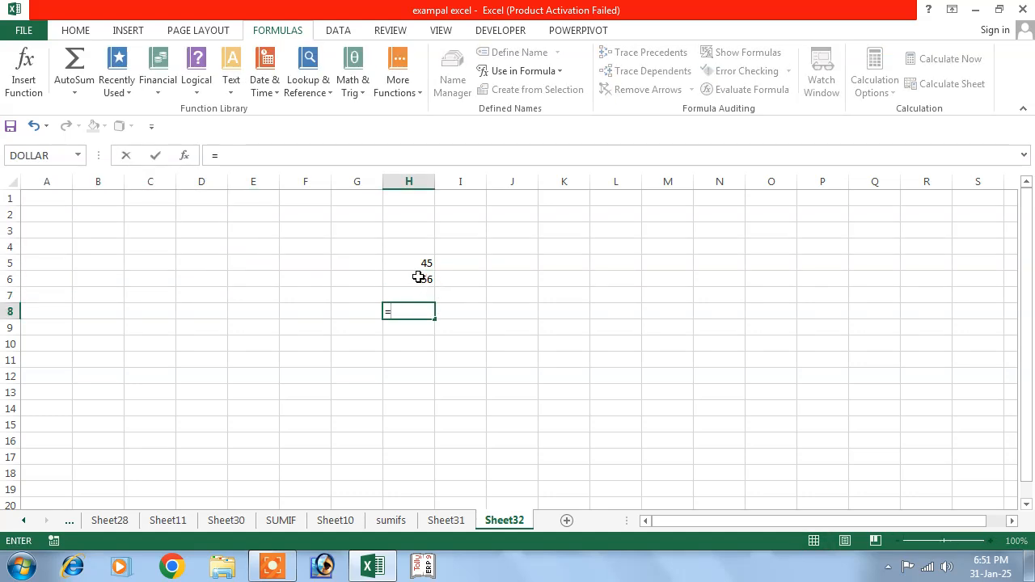
pyautogui.click(412, 262)
pyautogui.write('*')
pyautogui.click(413, 279)
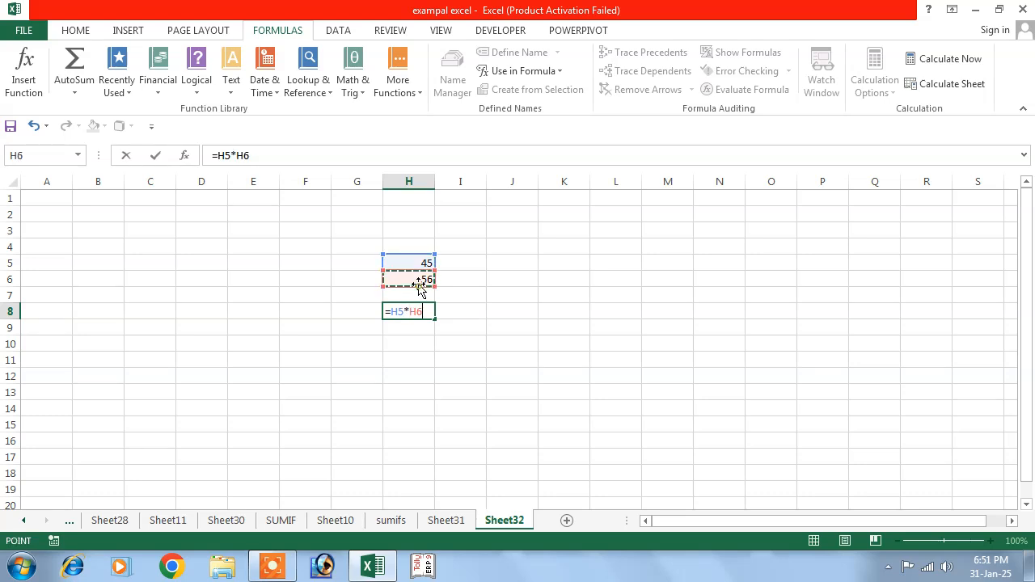
pyautogui.press('Return')
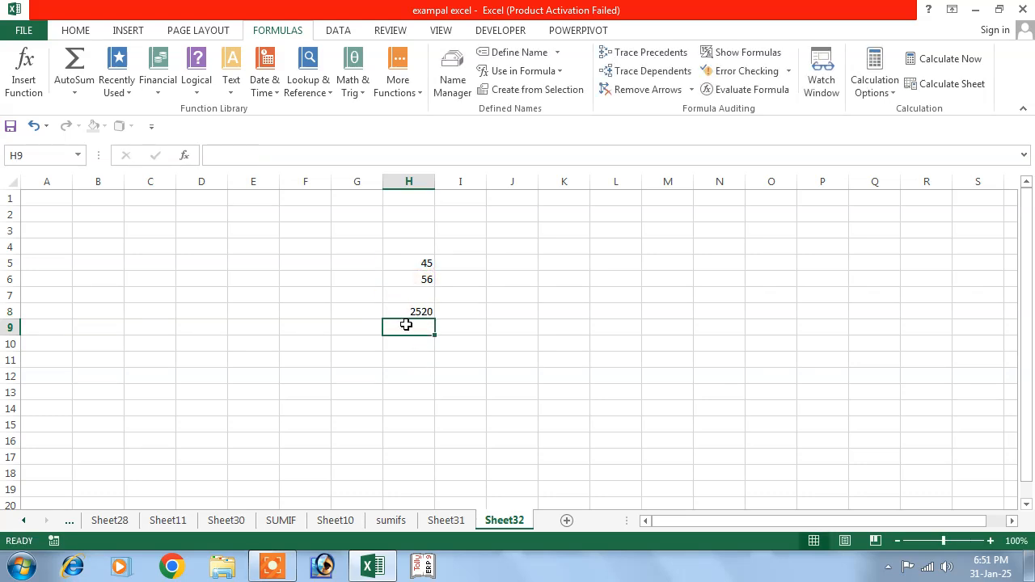
# Set H5 to 85 and again to 100 to test automatic recalculation of the product in H8
pyautogui.click(411, 262)
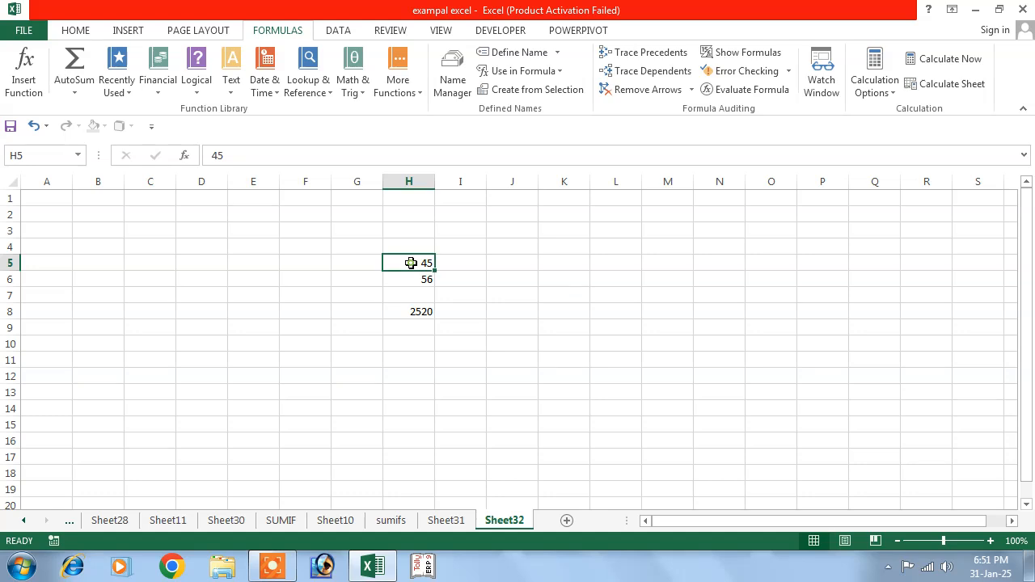
pyautogui.write('85')
pyautogui.press('Return')
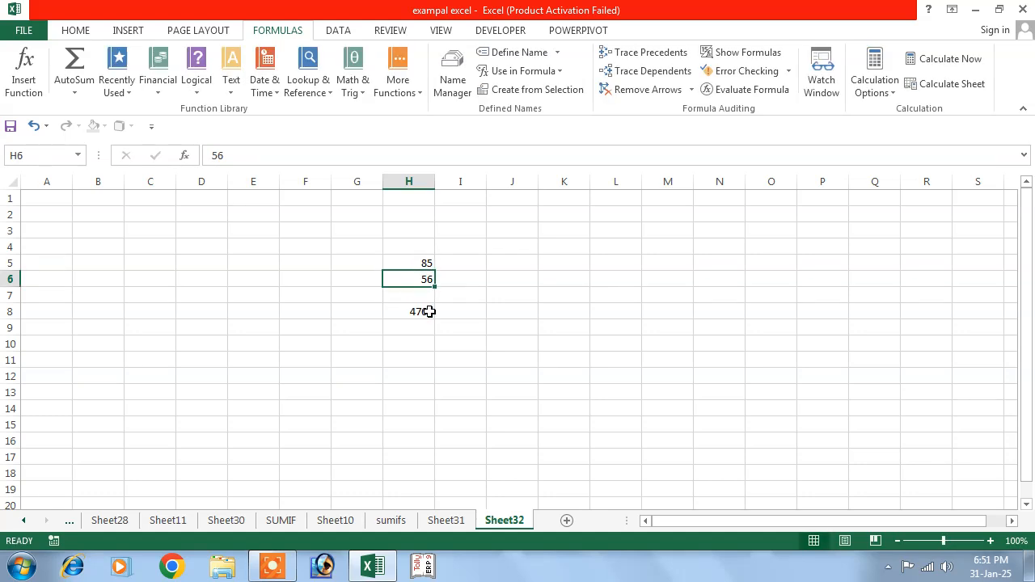
pyautogui.click(404, 263)
pyautogui.write('100')
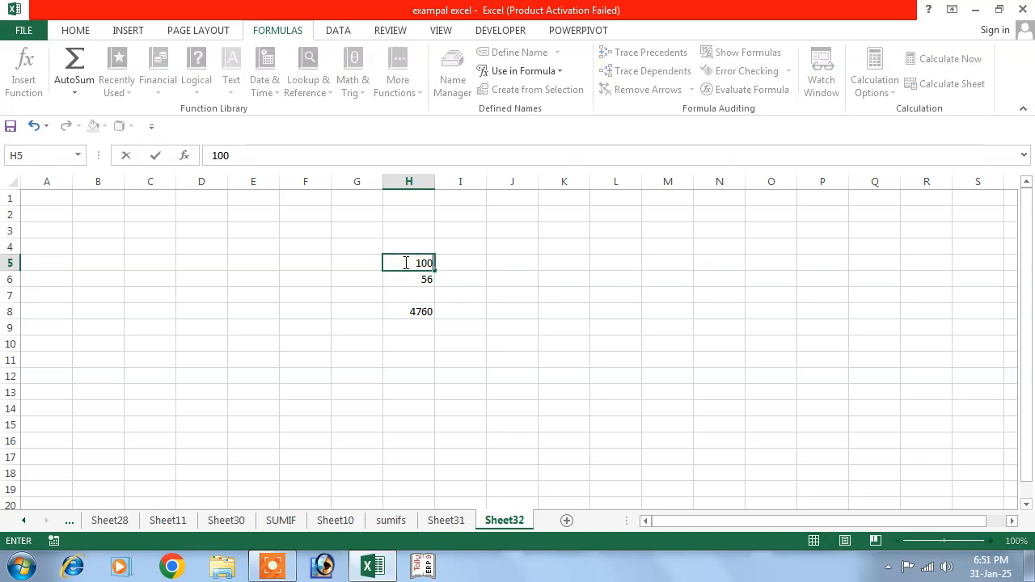
pyautogui.press('Return')
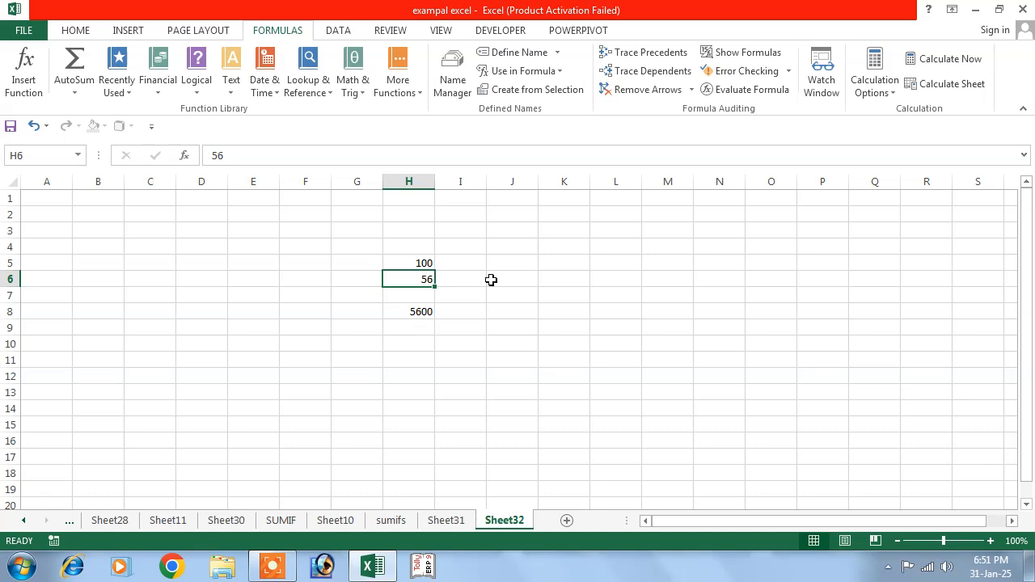
# Switch the calculation mode to Manual and test it by entering 85 in H5 and 100 in H6
pyautogui.click(892, 95)
pyautogui.click(885, 153)
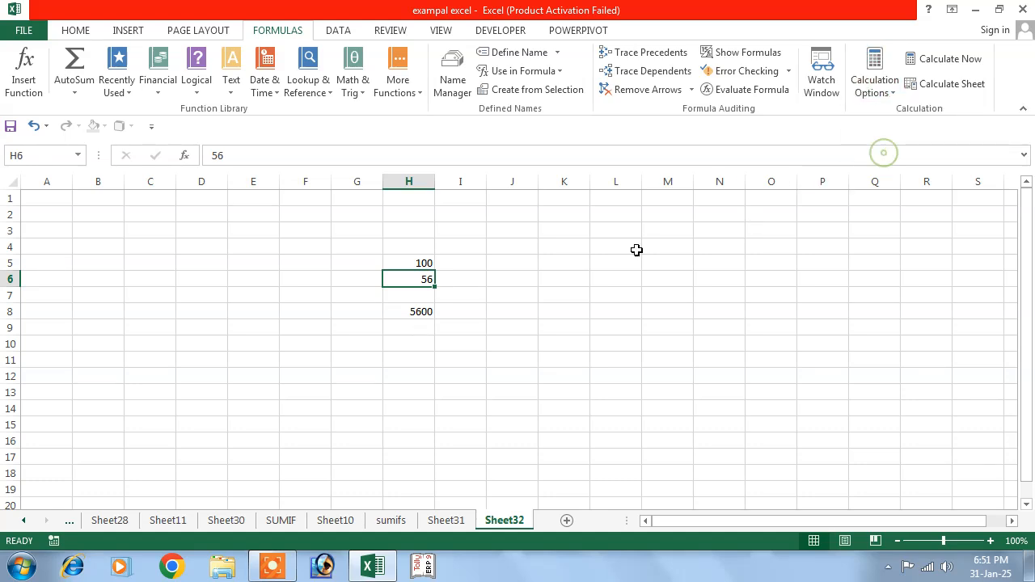
pyautogui.click(404, 259)
pyautogui.write('85')
pyautogui.press('Return')
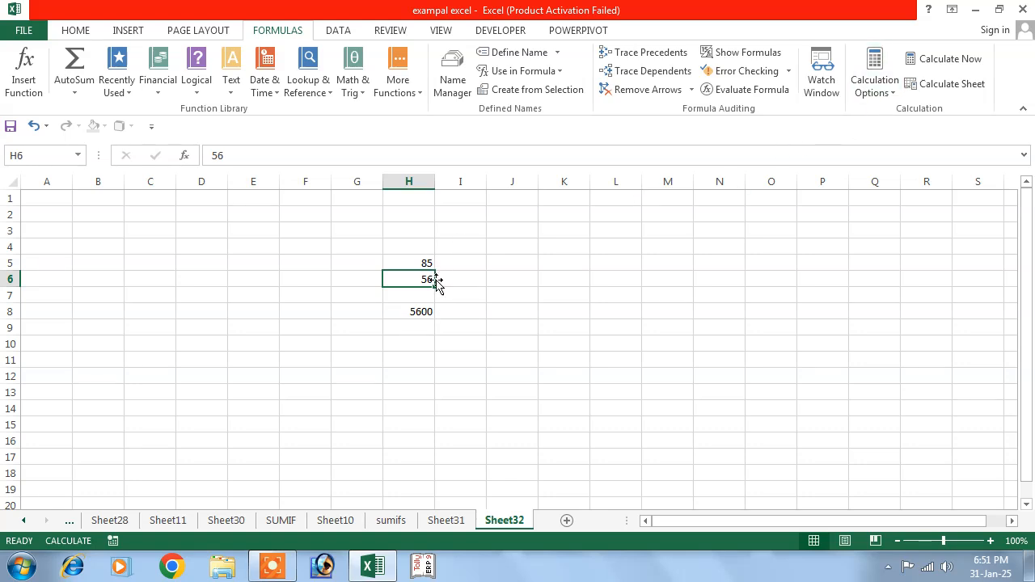
pyautogui.write('100')
pyautogui.press('Return')
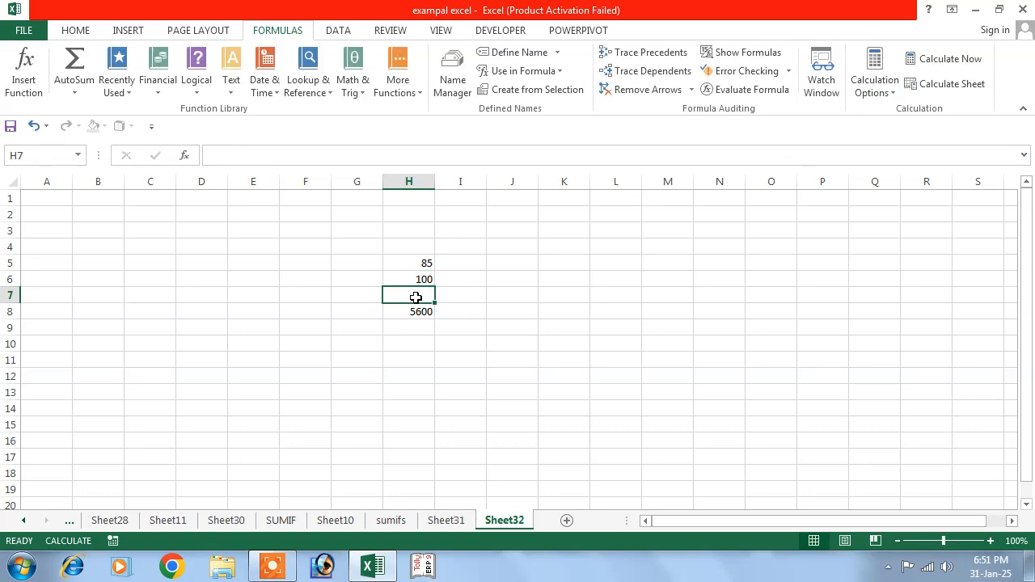
# Switch the calculation mode back to Automatic so the product in H8 recalculates
pyautogui.click(873, 85)
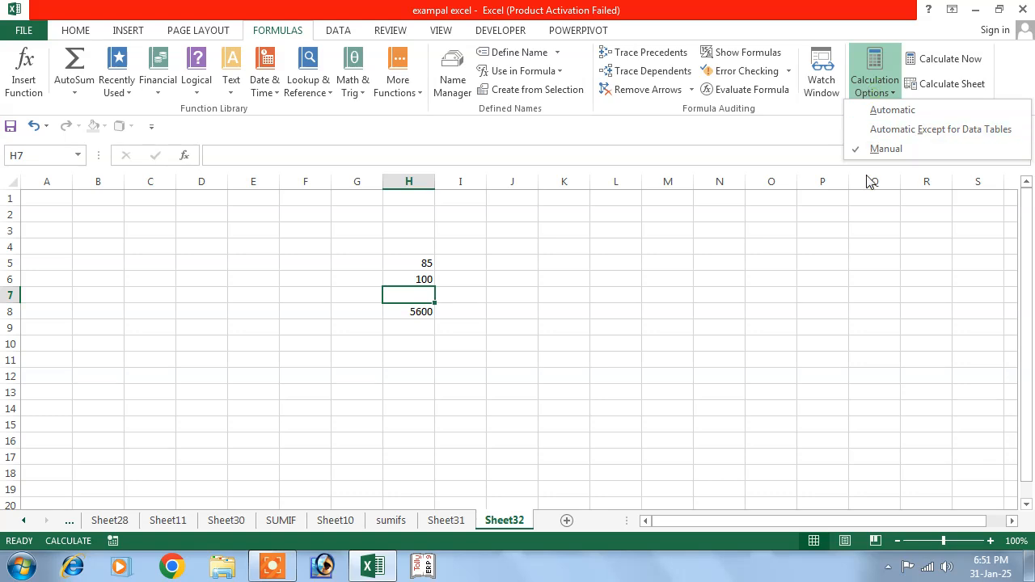
pyautogui.click(881, 111)
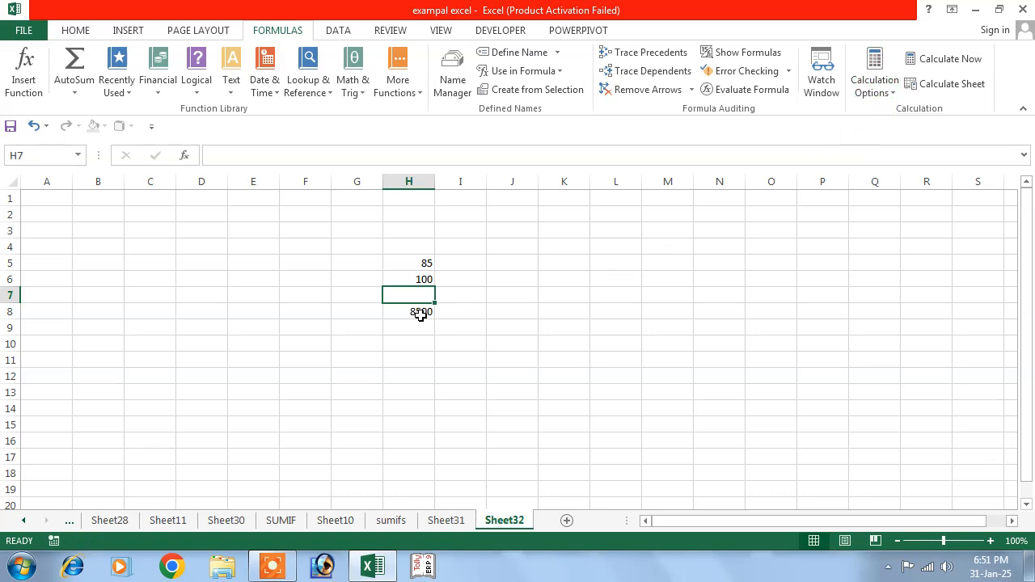
# Return the calculation mode to Manual, enter 100 in H5, and recalculate the workbook with Calculate Now
pyautogui.click(870, 91)
pyautogui.click(875, 147)
pyautogui.click(419, 268)
pyautogui.write('100')
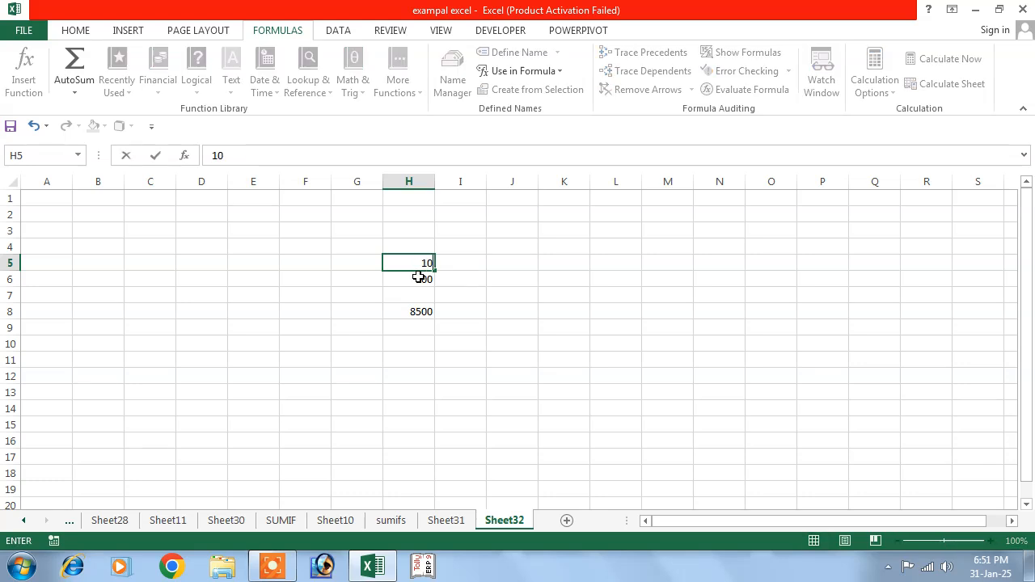
pyautogui.press('Return')
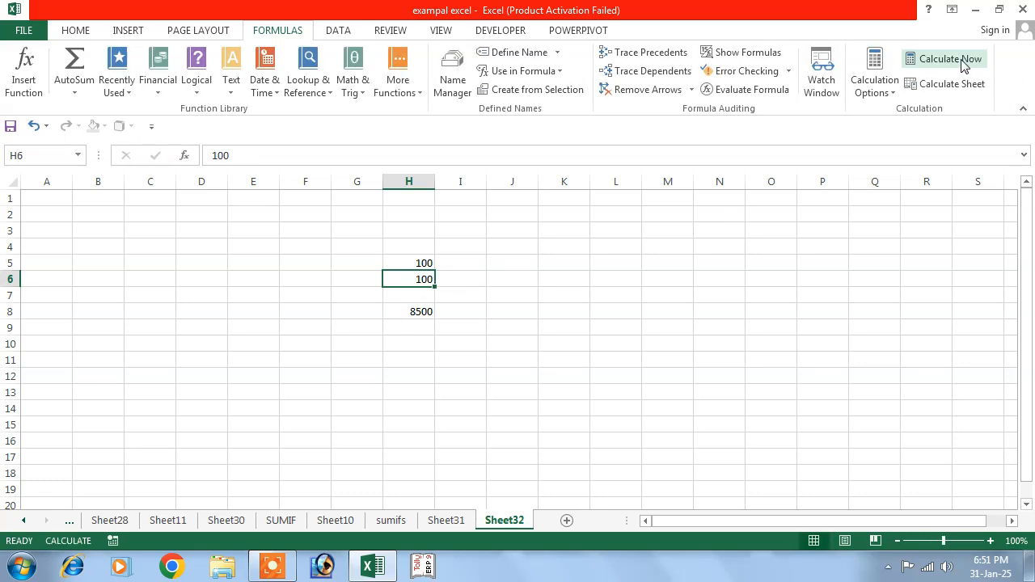
pyautogui.click(961, 62)
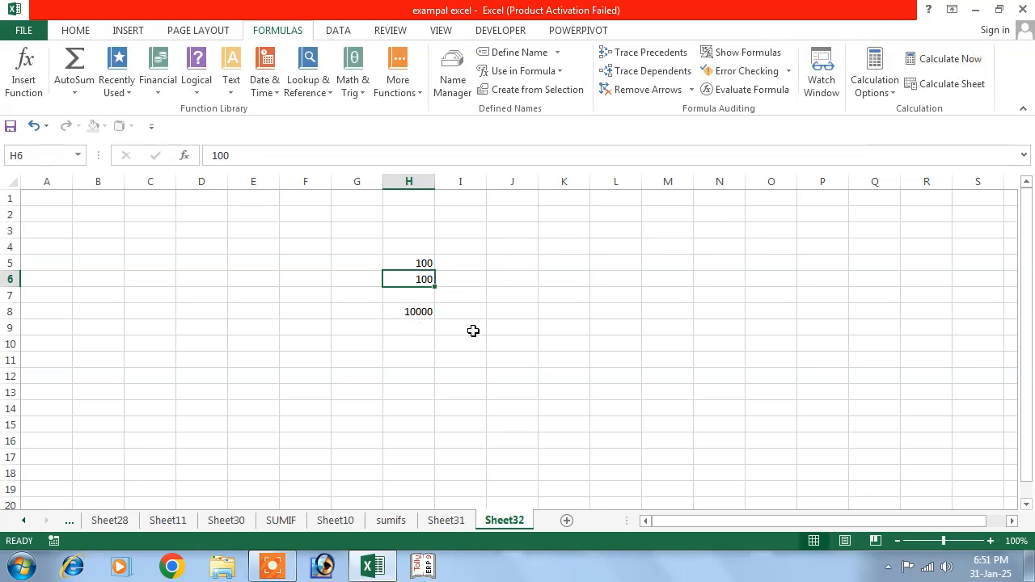
# Enter 152 in H5 and recalculate the active sheet with Calculate Sheet
pyautogui.click(390, 266)
pyautogui.write('152')
pyautogui.press('Return')
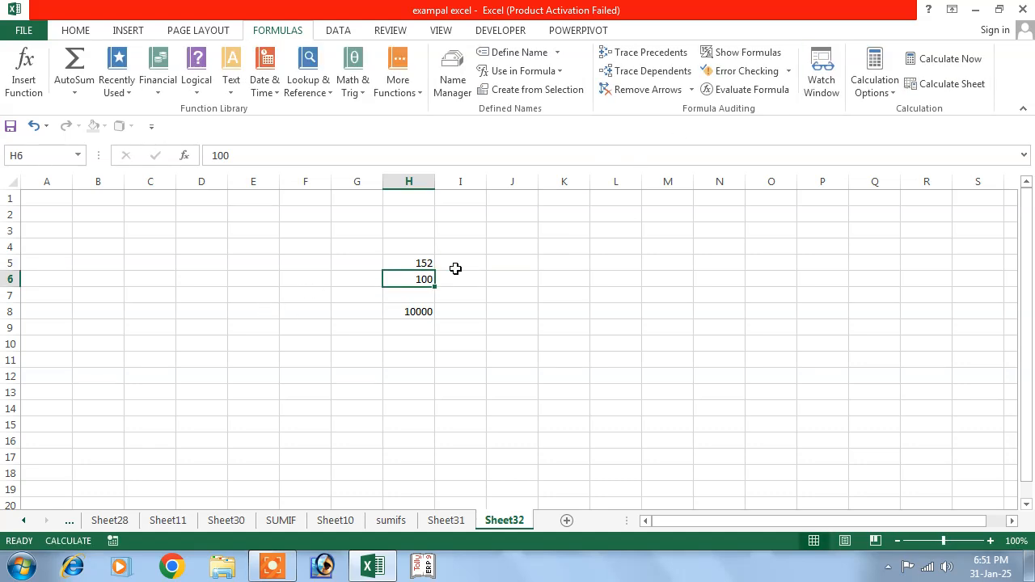
pyautogui.click(925, 85)
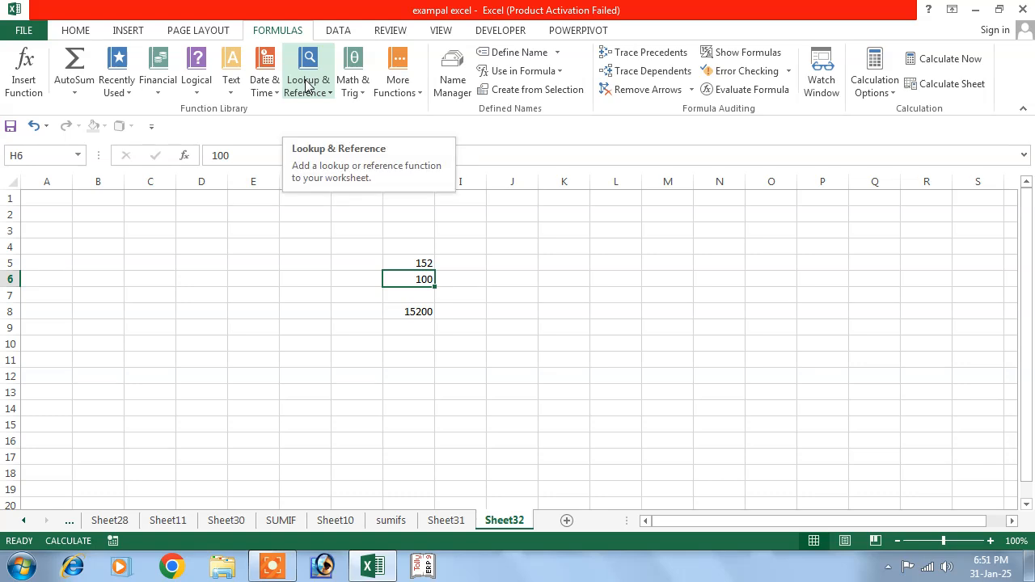
pyautogui.click(332, 30)
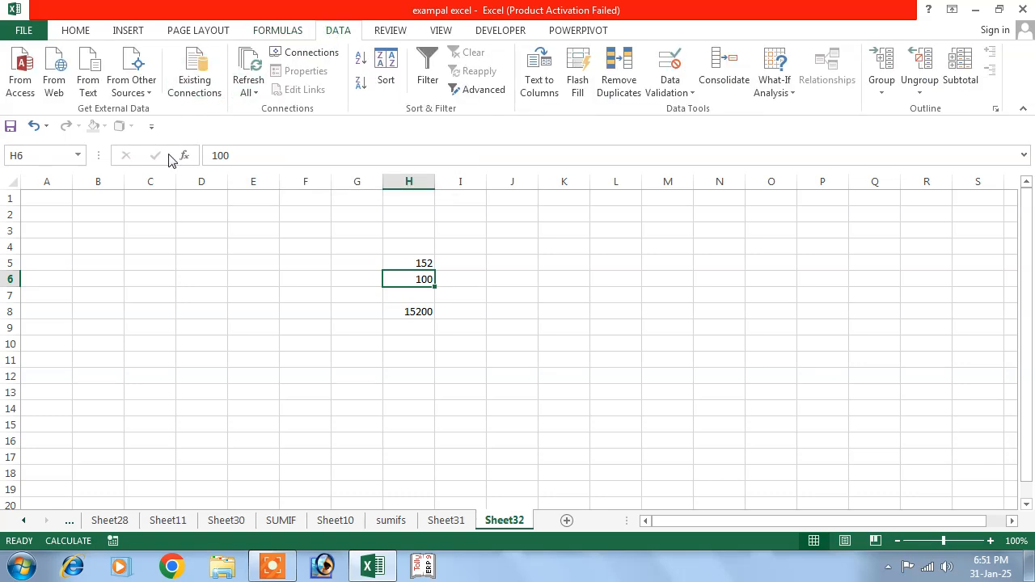